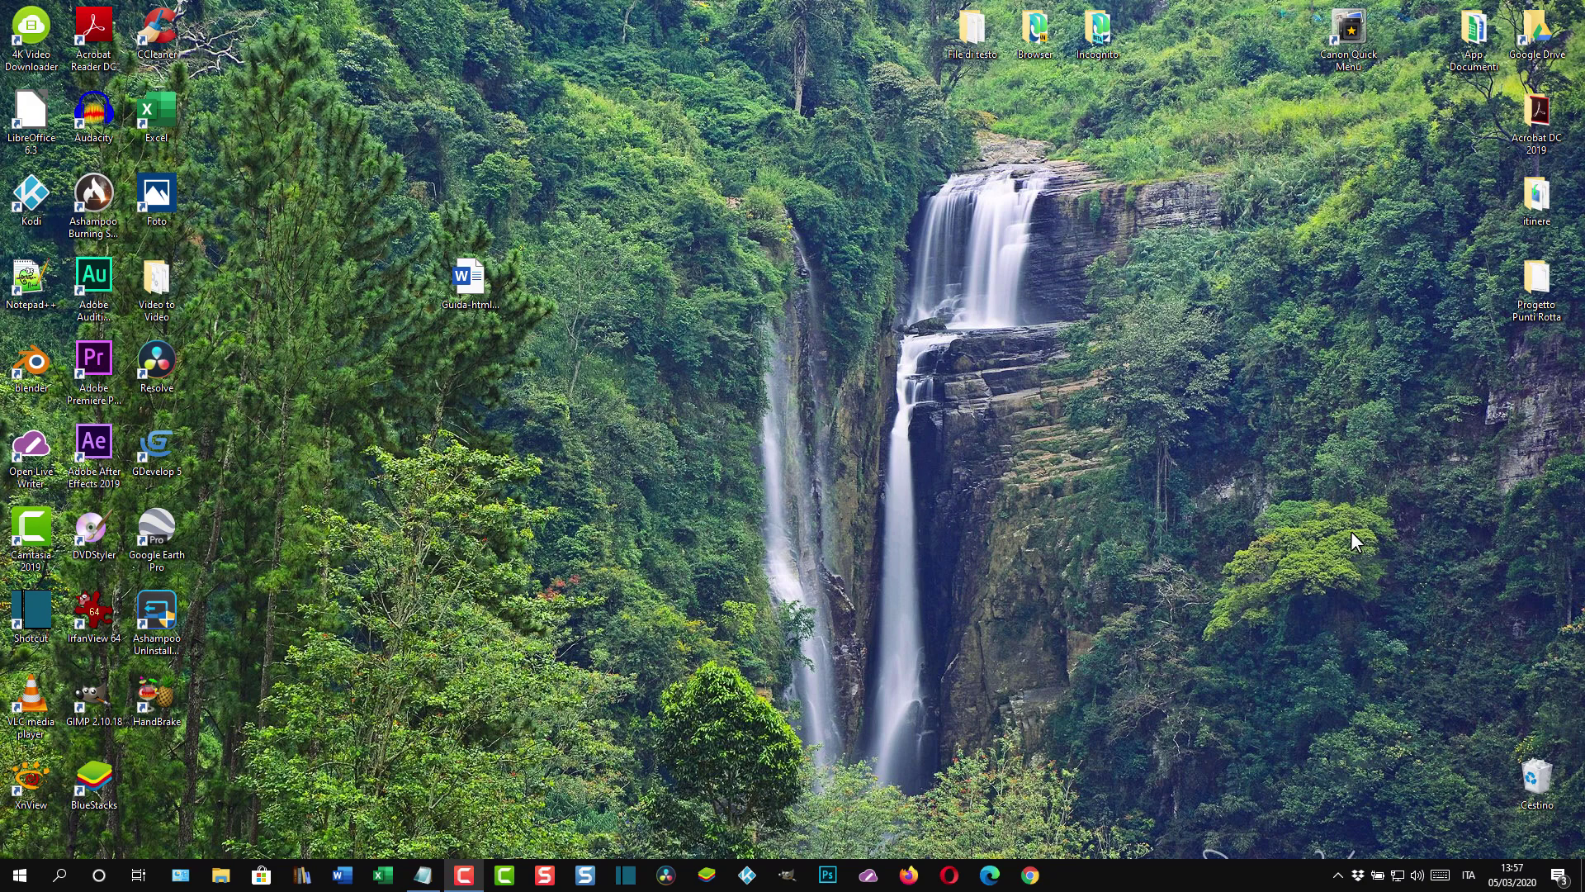
Examine the Send to destinations offered for the Guida-html-css.it.en.docx file on the desktop
click(469, 281)
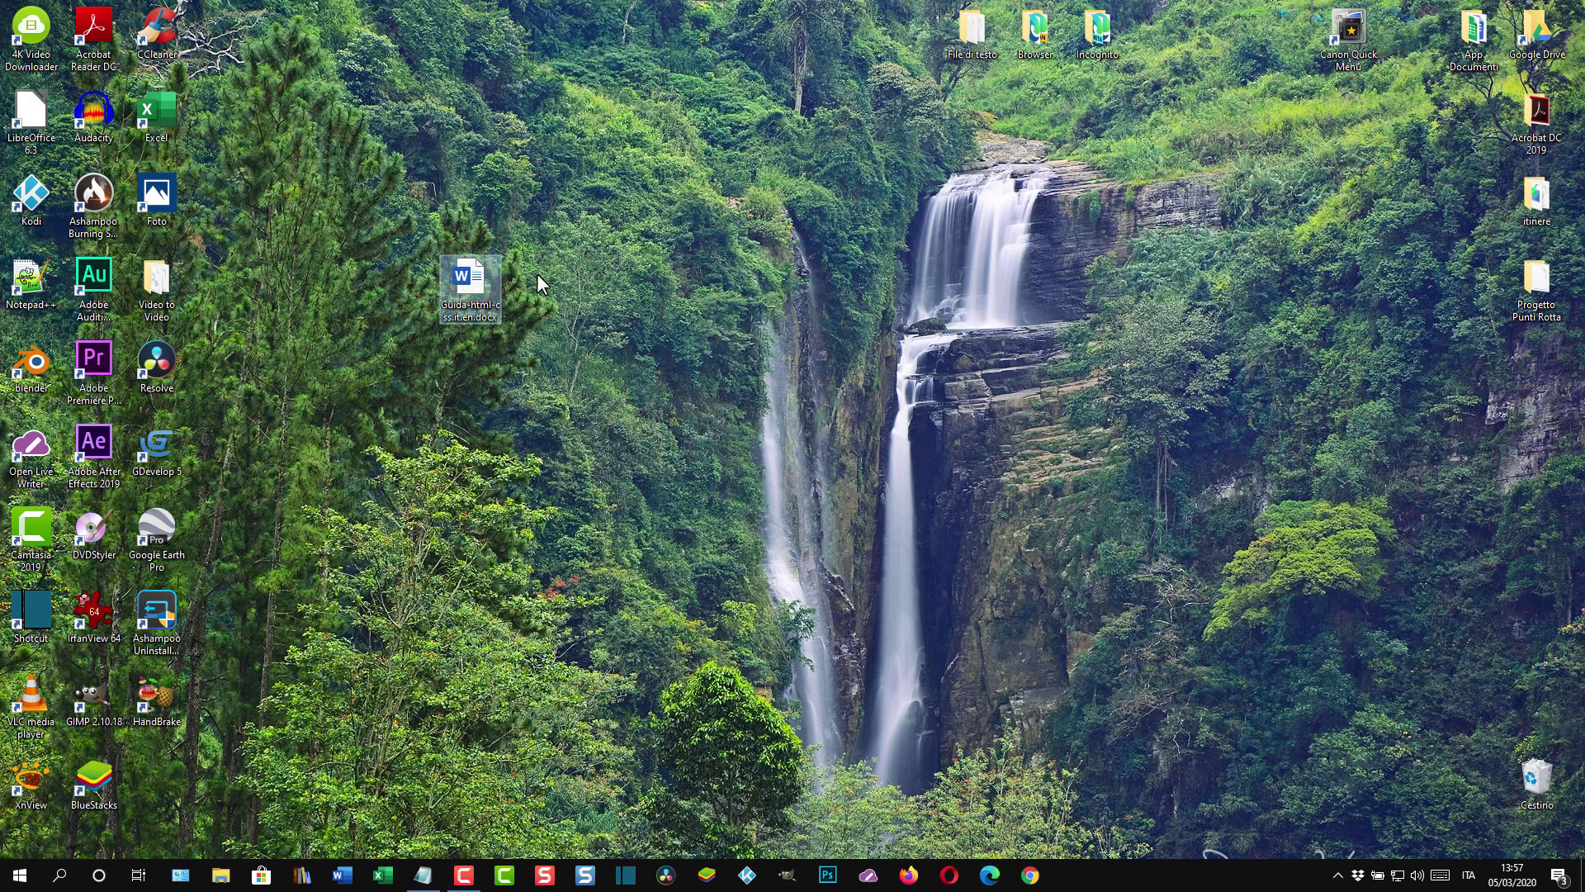
right_click(480, 273)
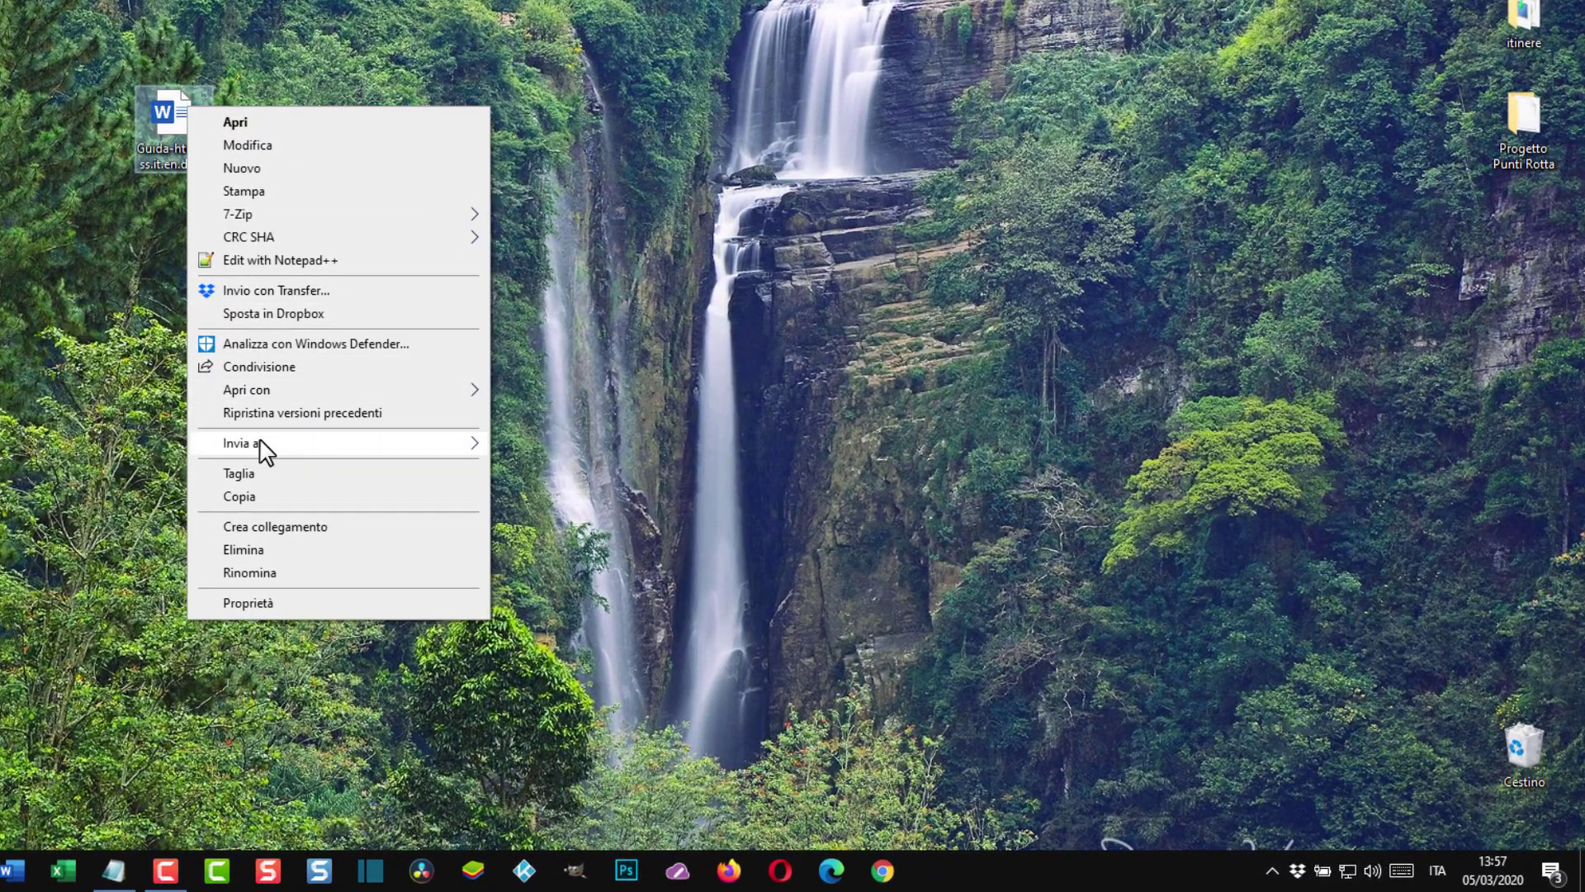
mouse_move(542, 542)
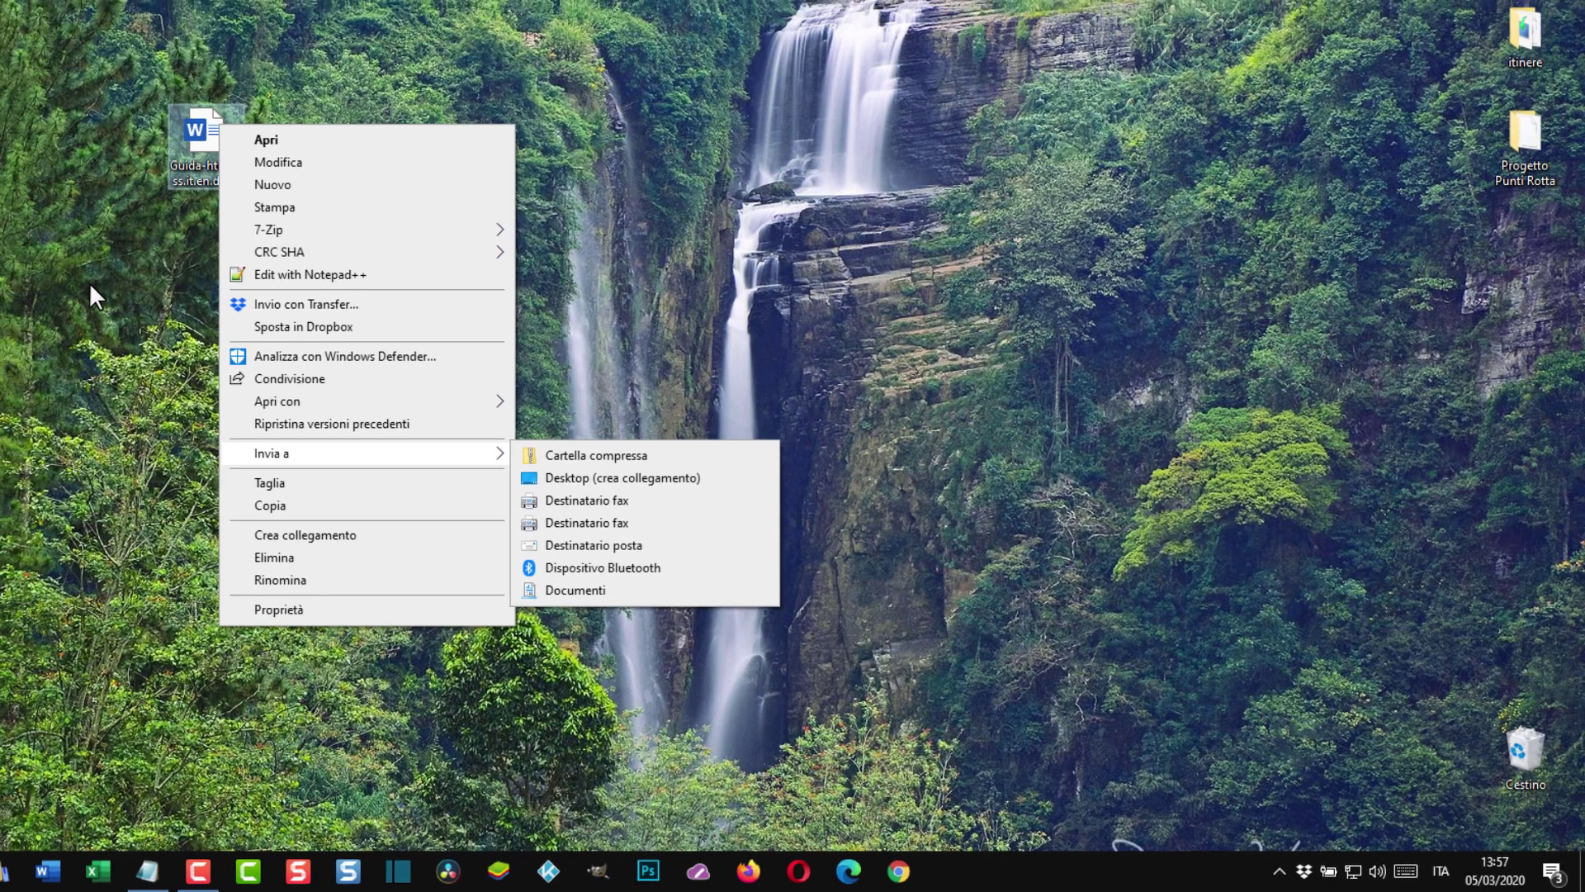
click(89, 289)
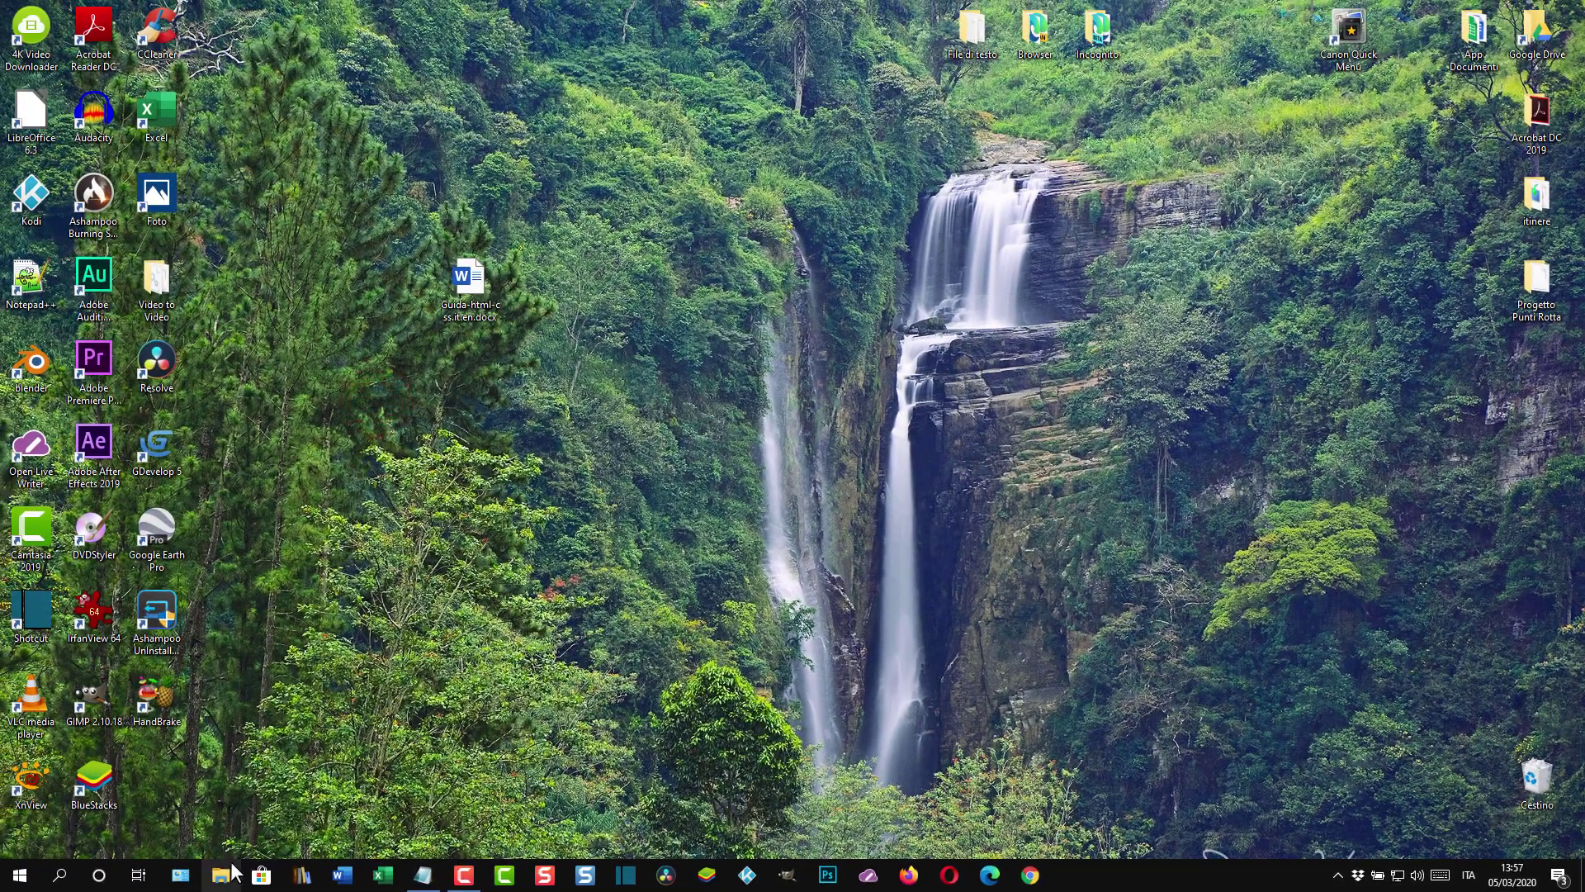
Open the Download folder and examine the Send to destinations for its Guida-html-css.it.en.docx file
click(231, 873)
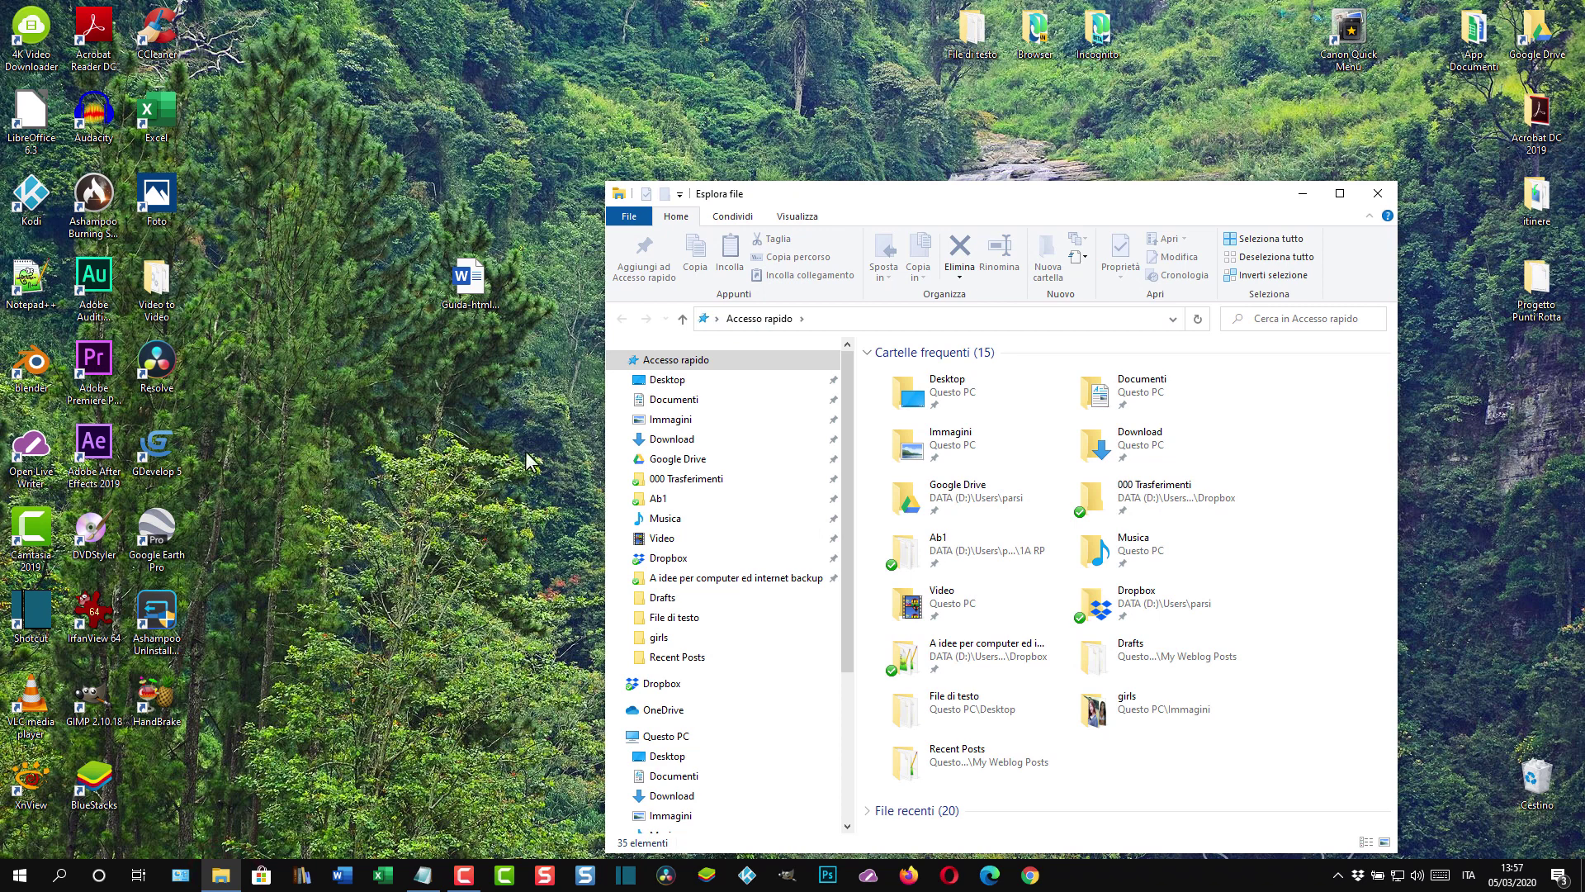
click(672, 439)
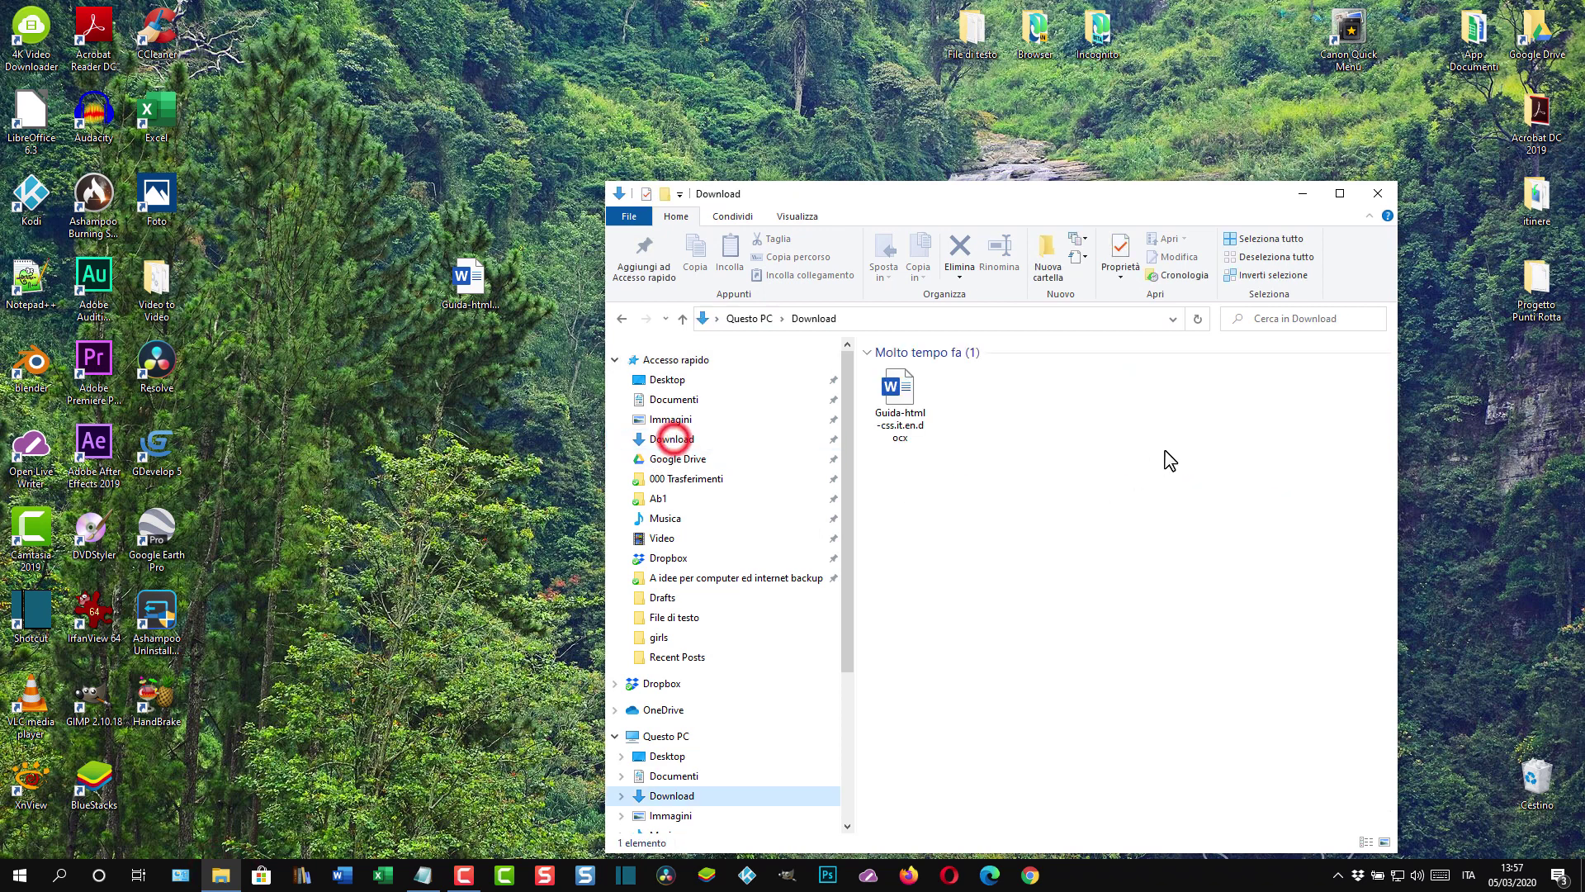
click(900, 390)
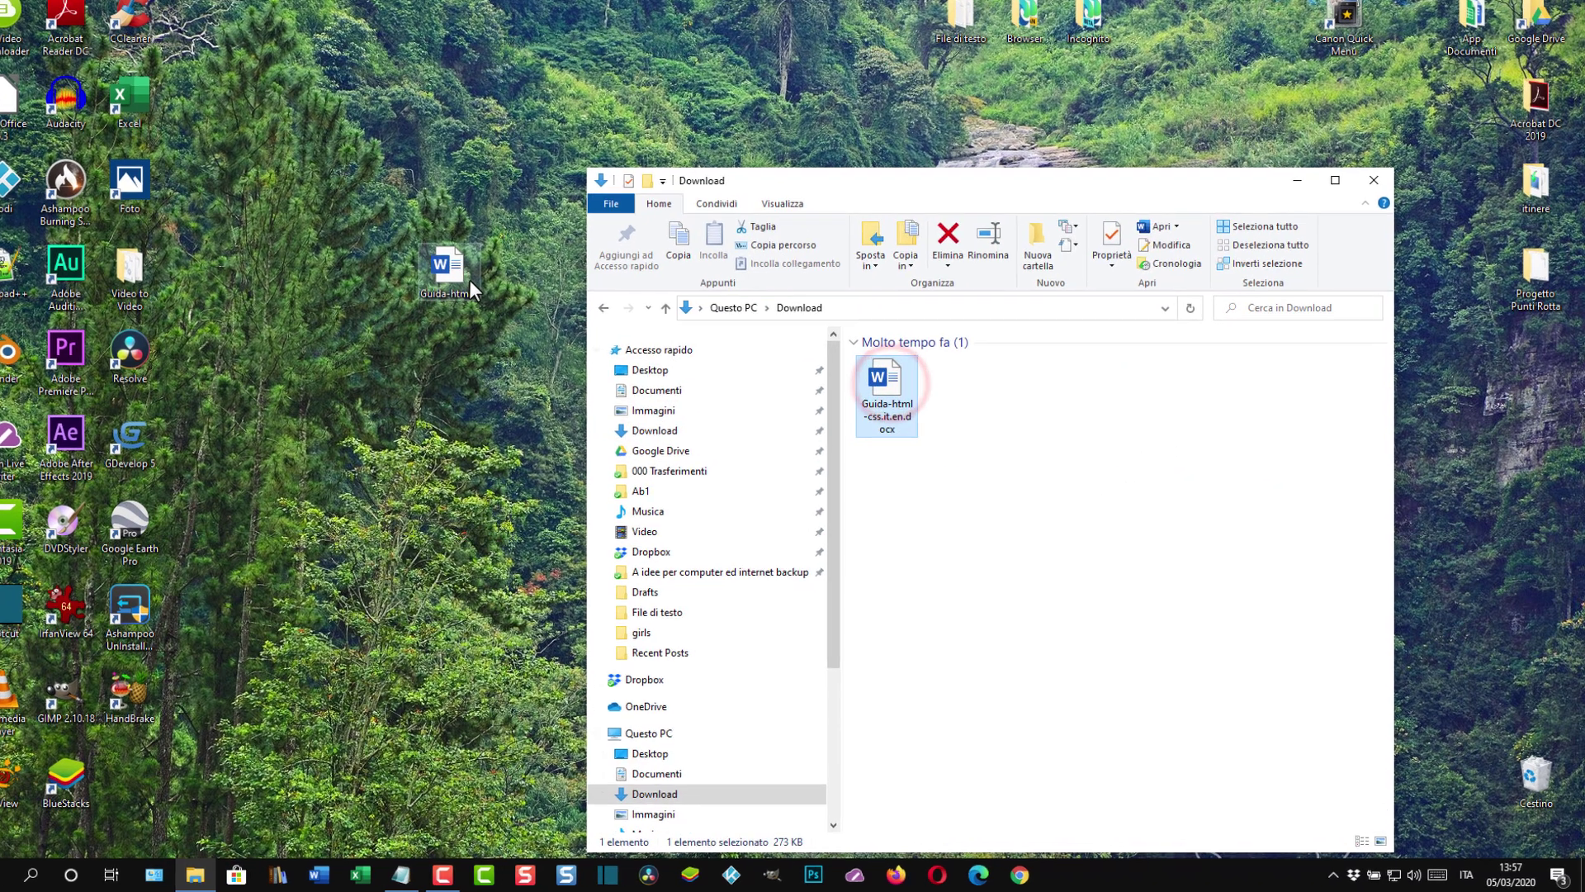
right_click(895, 377)
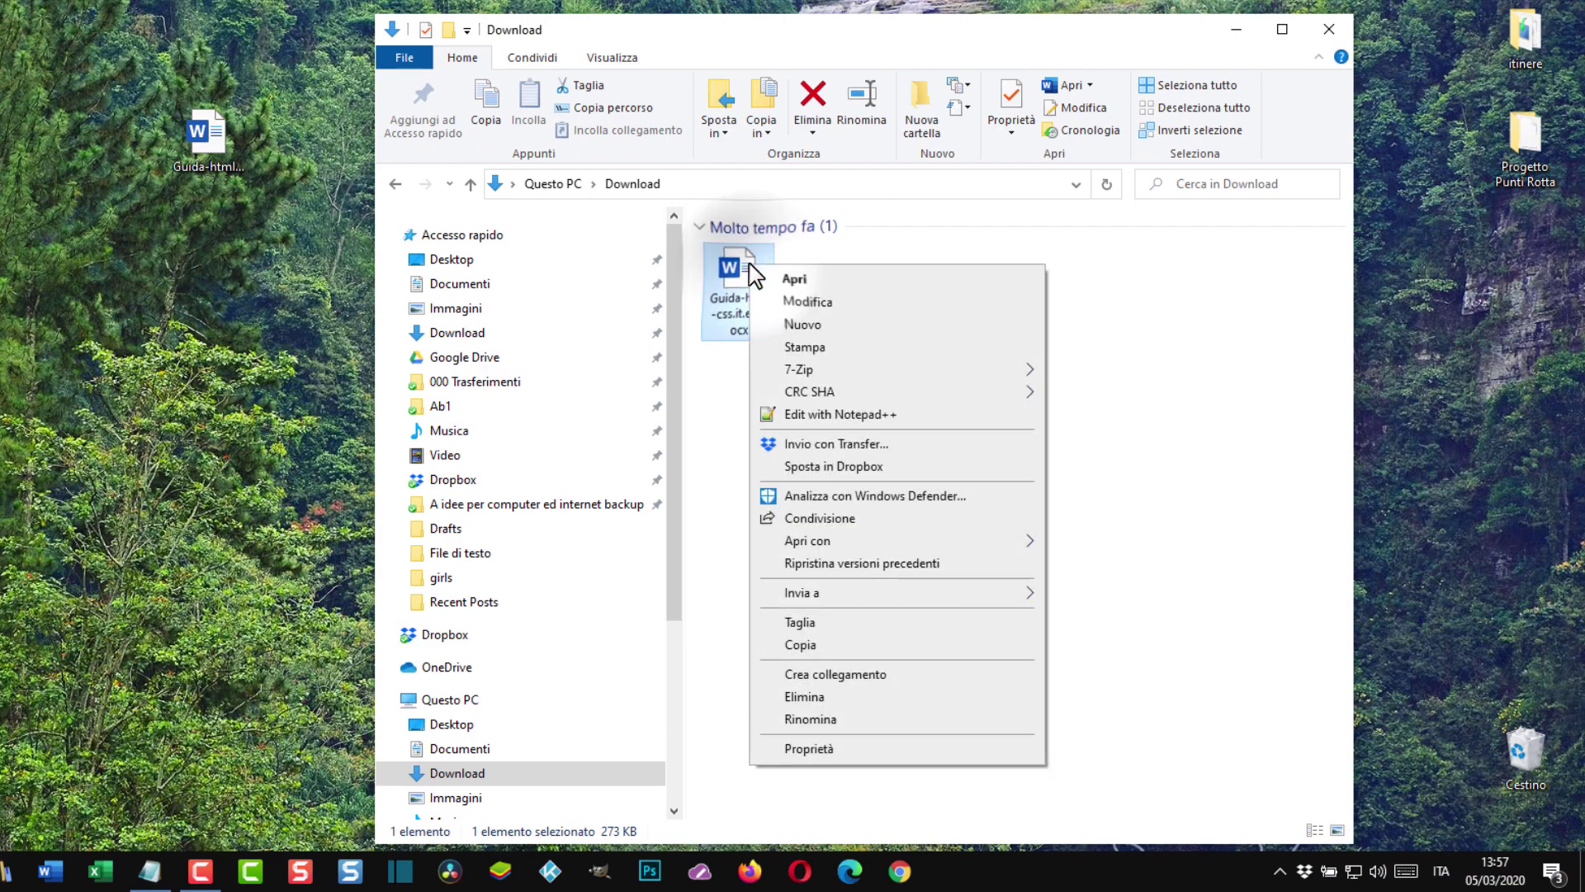
mouse_move(820, 598)
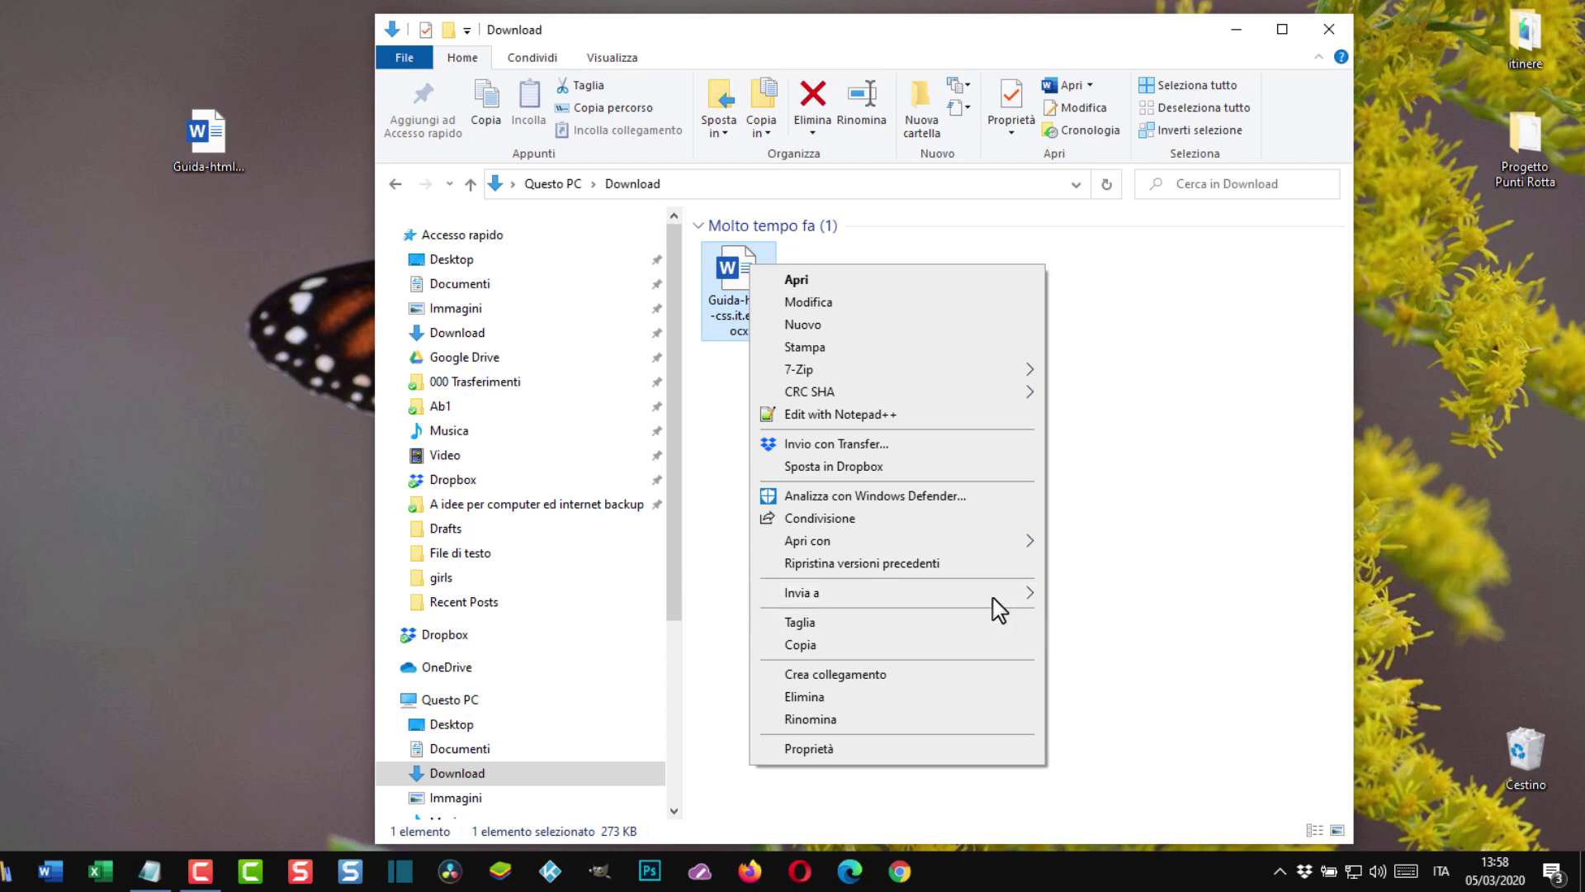
mouse_move(996, 599)
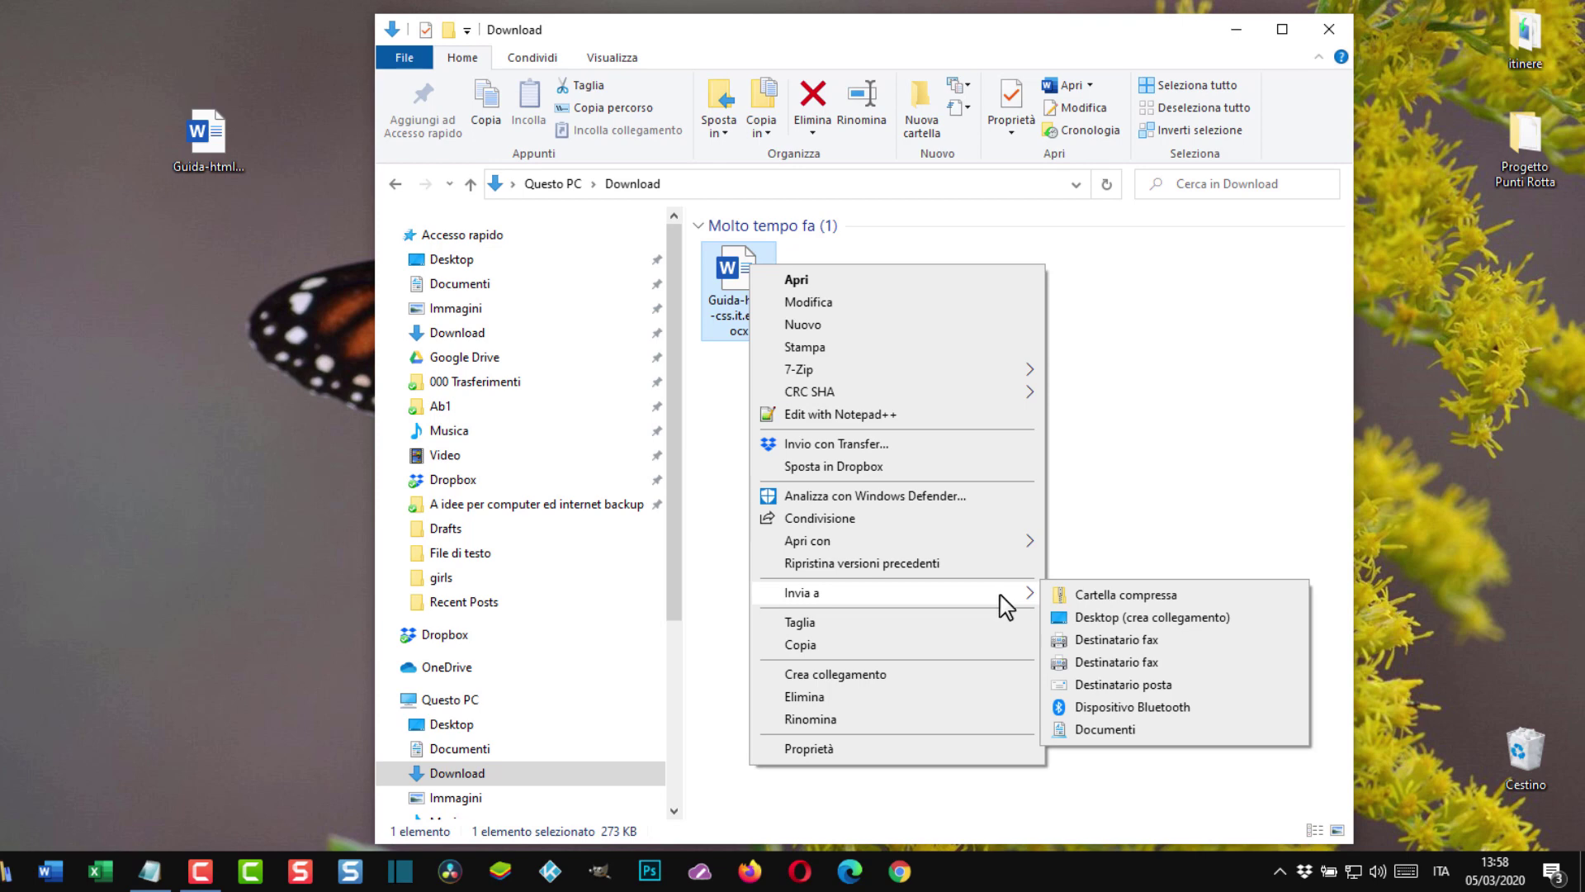
click(1145, 463)
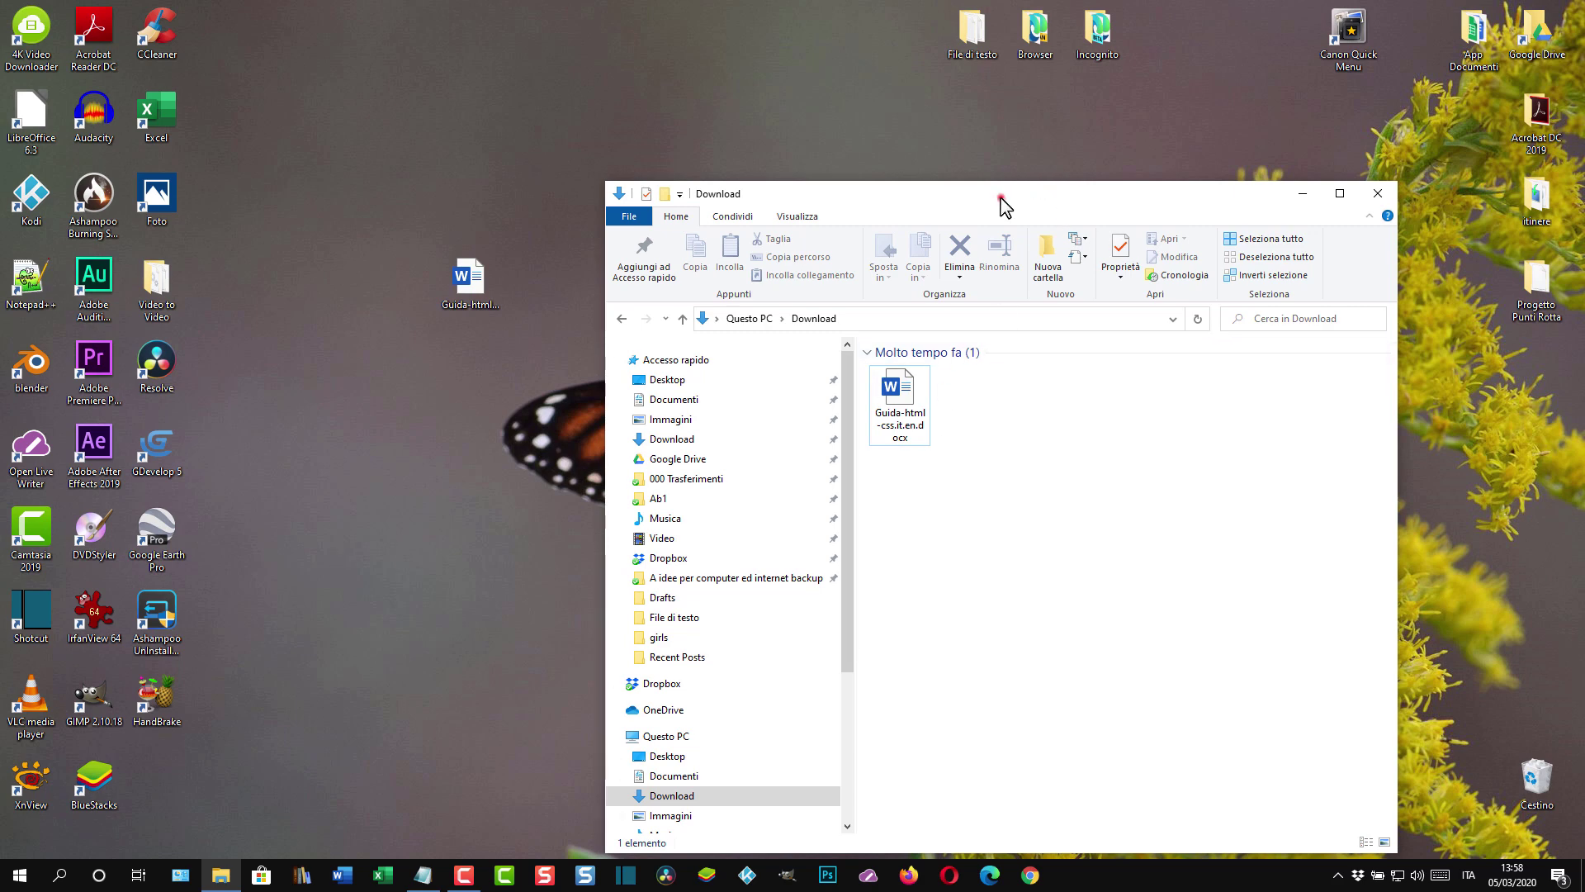
Switch to Notepad, copy the shell:PrintersFolder line from the unsaved note, and minimize the note
drag(1002, 198, 973, 156)
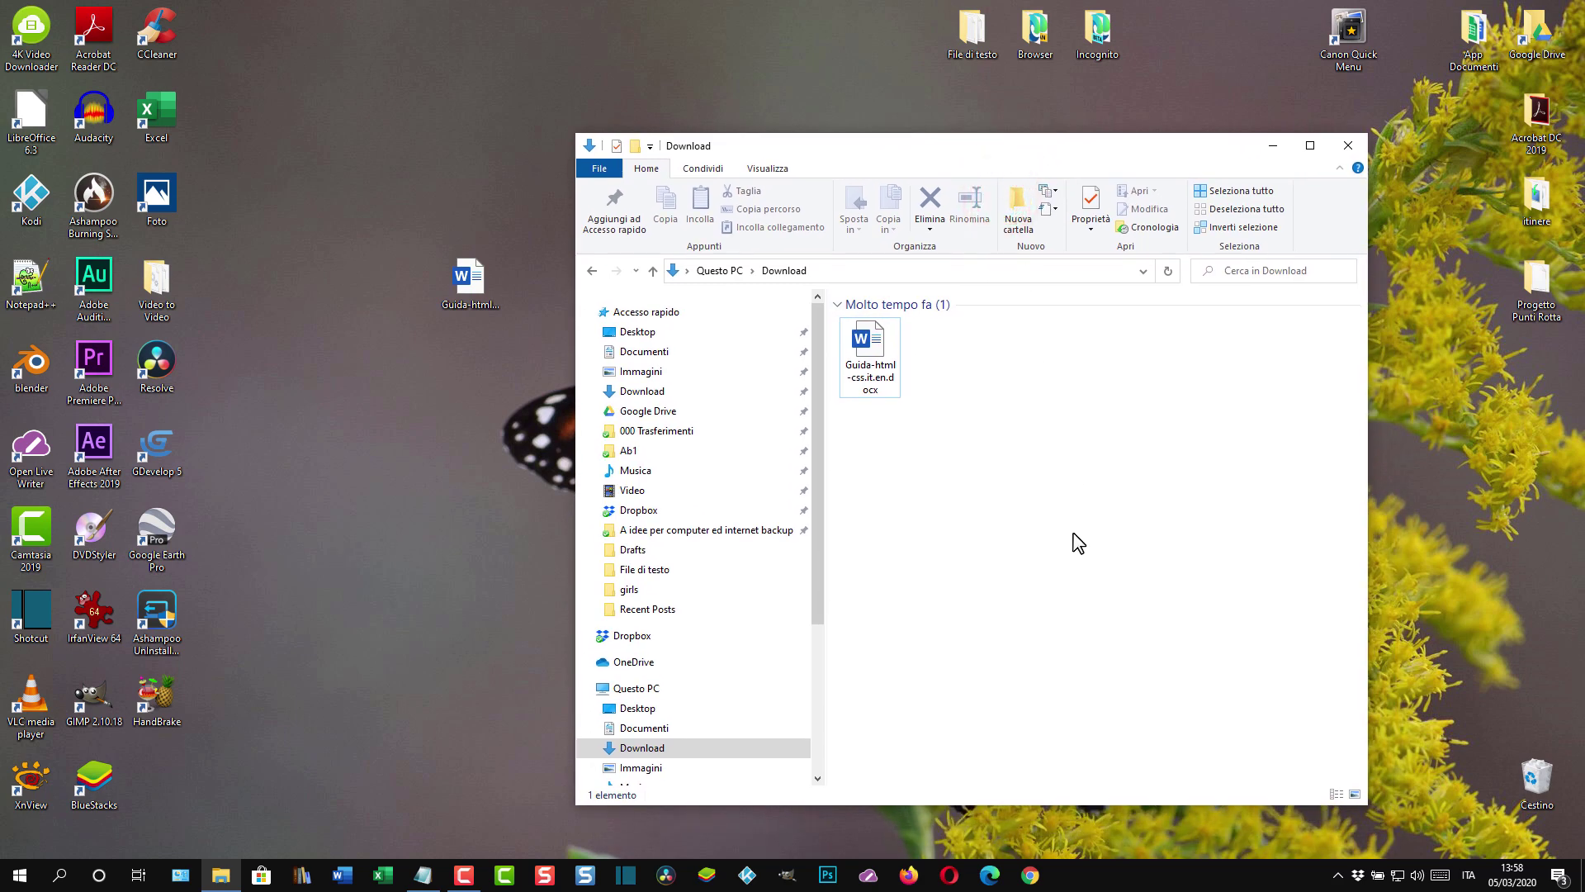
click(422, 876)
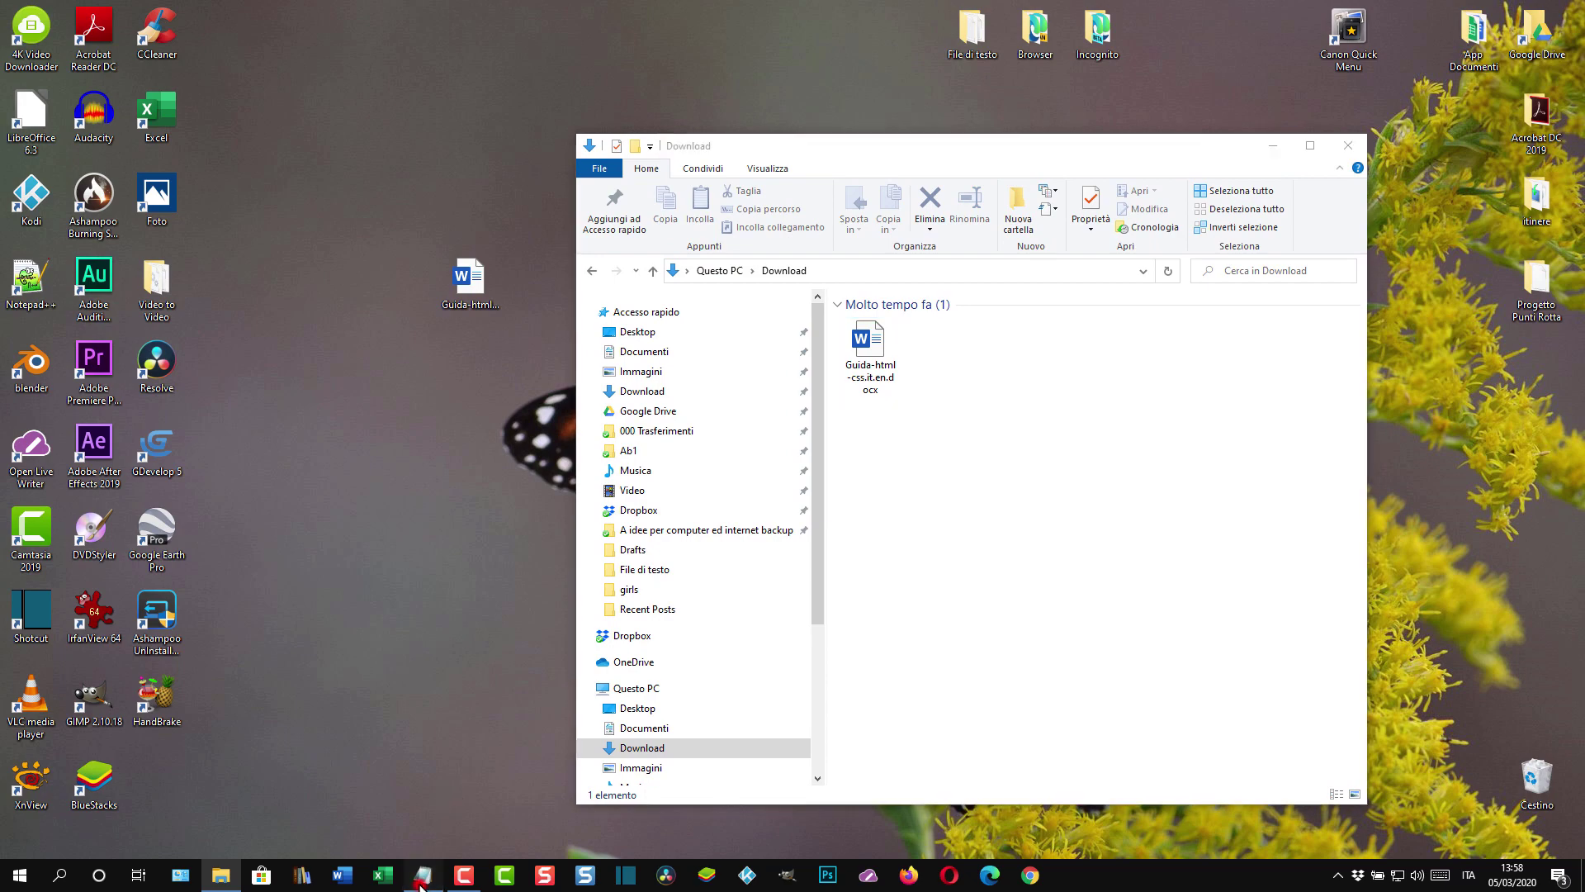
drag(26, 329, 567, 334)
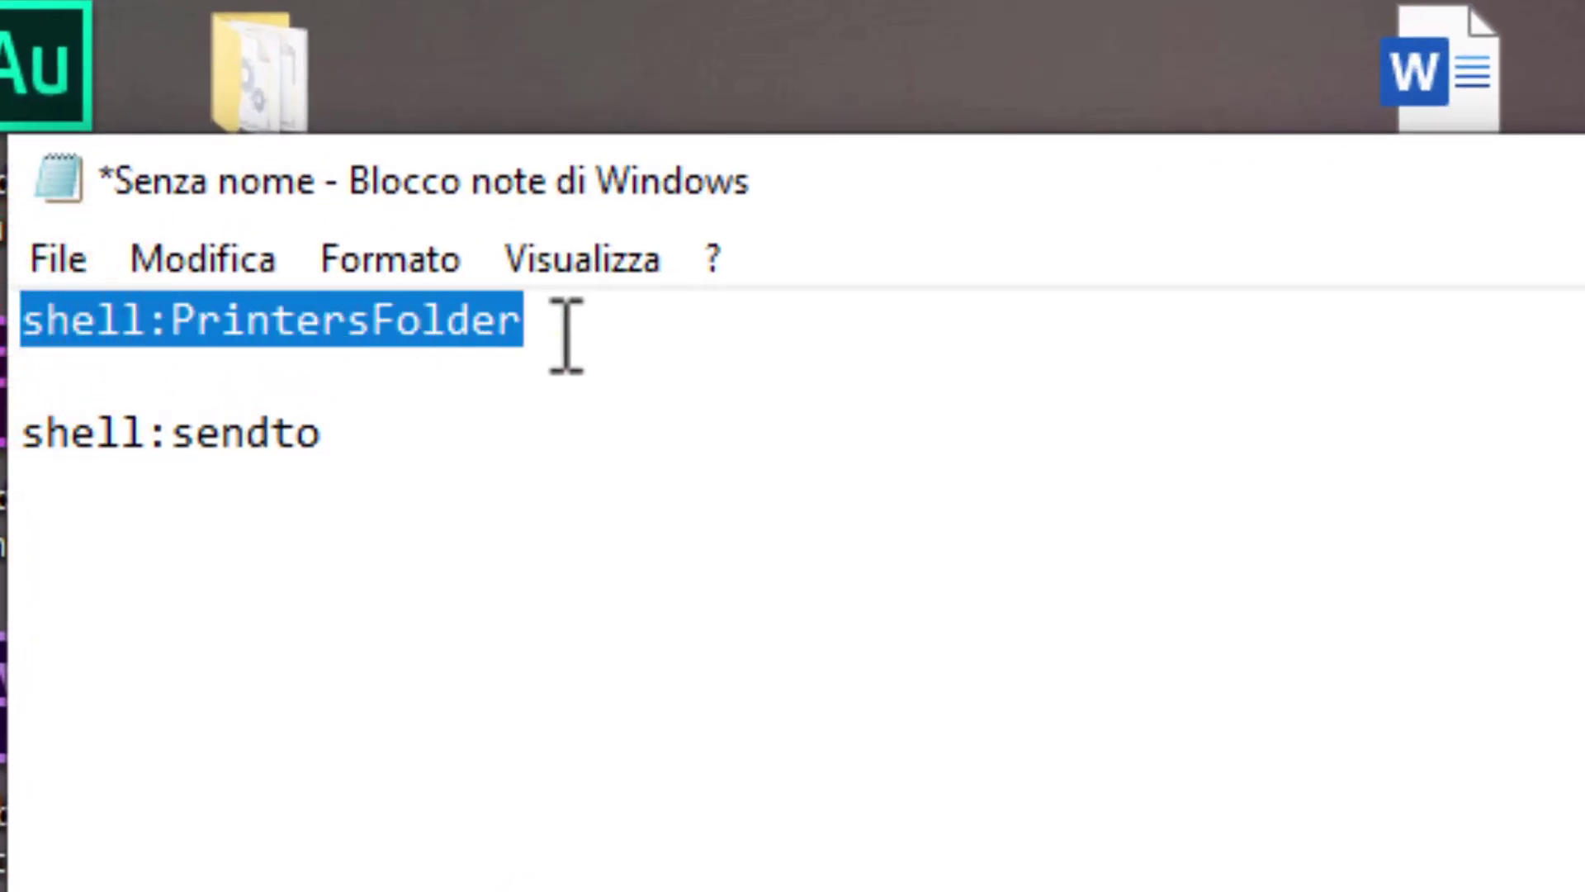
right_click(429, 320)
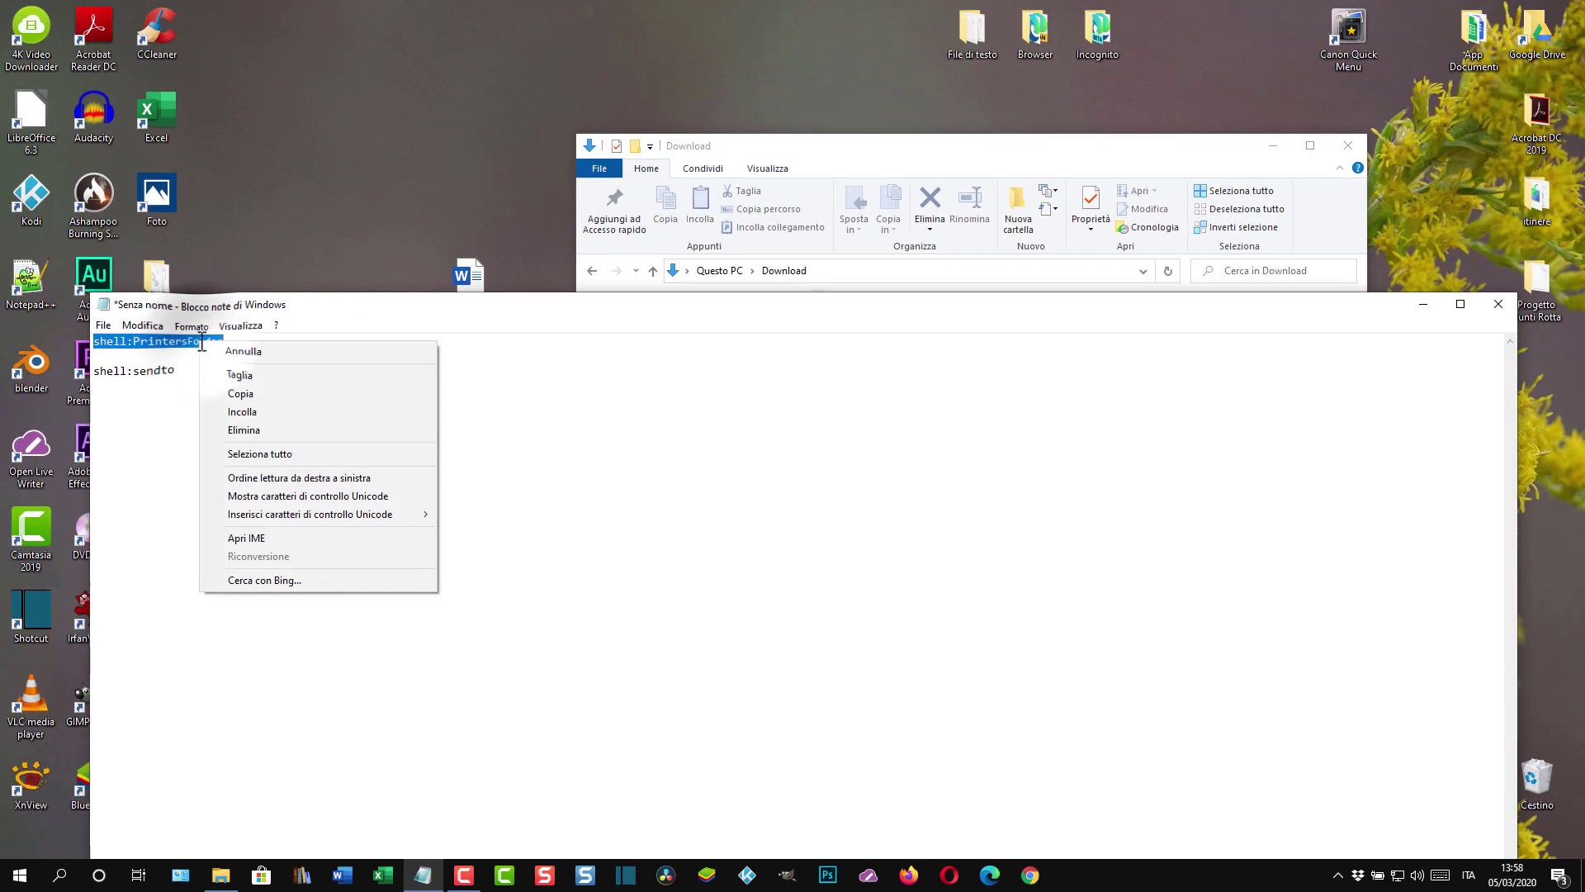
click(225, 393)
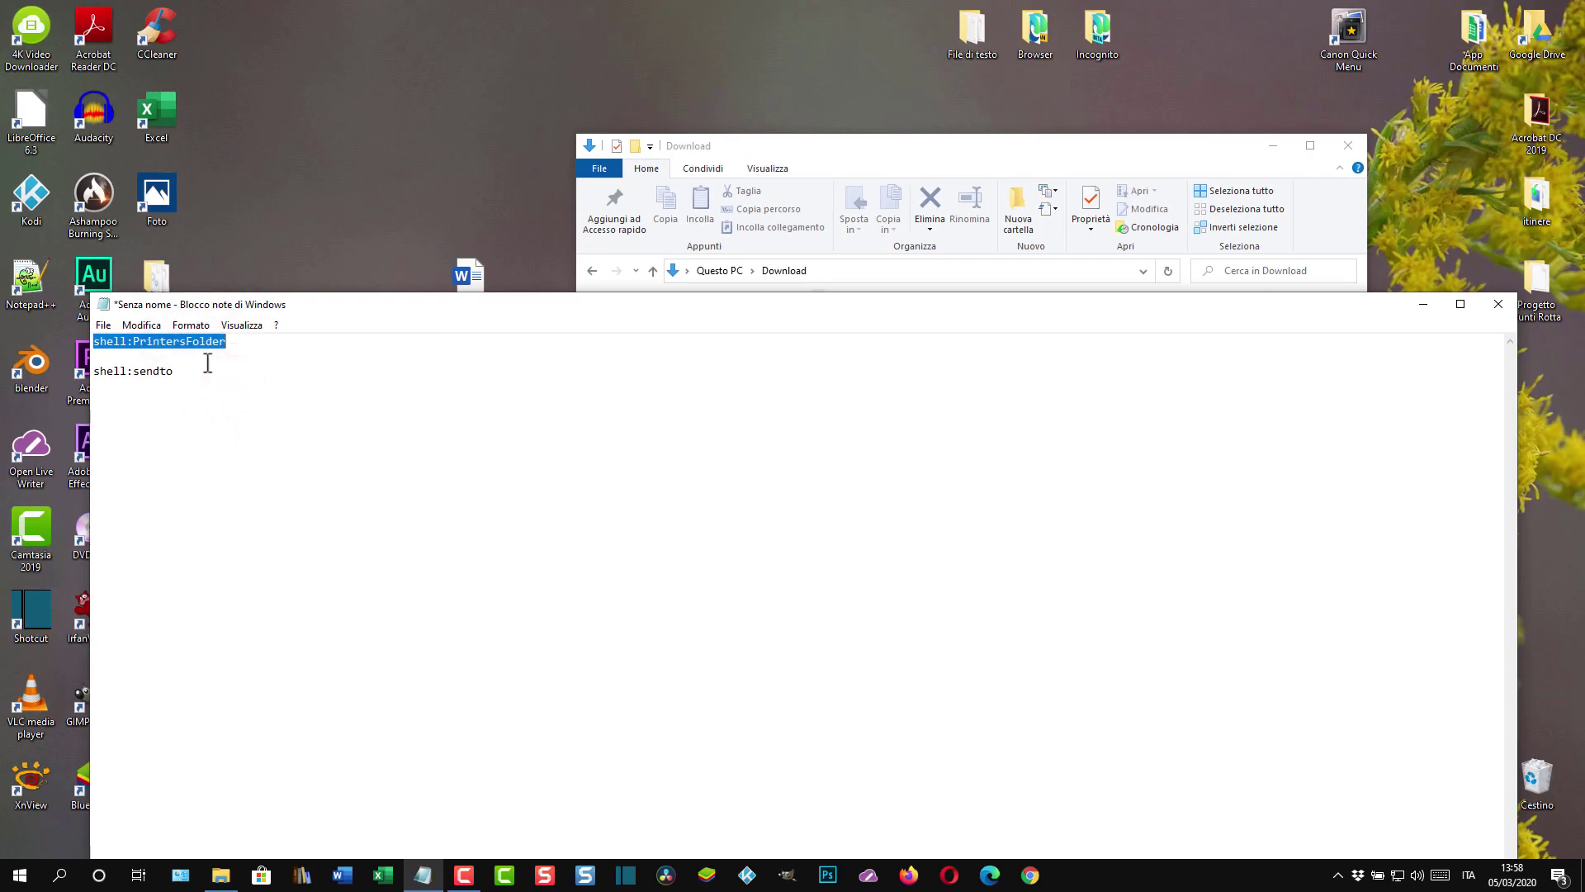
click(1423, 303)
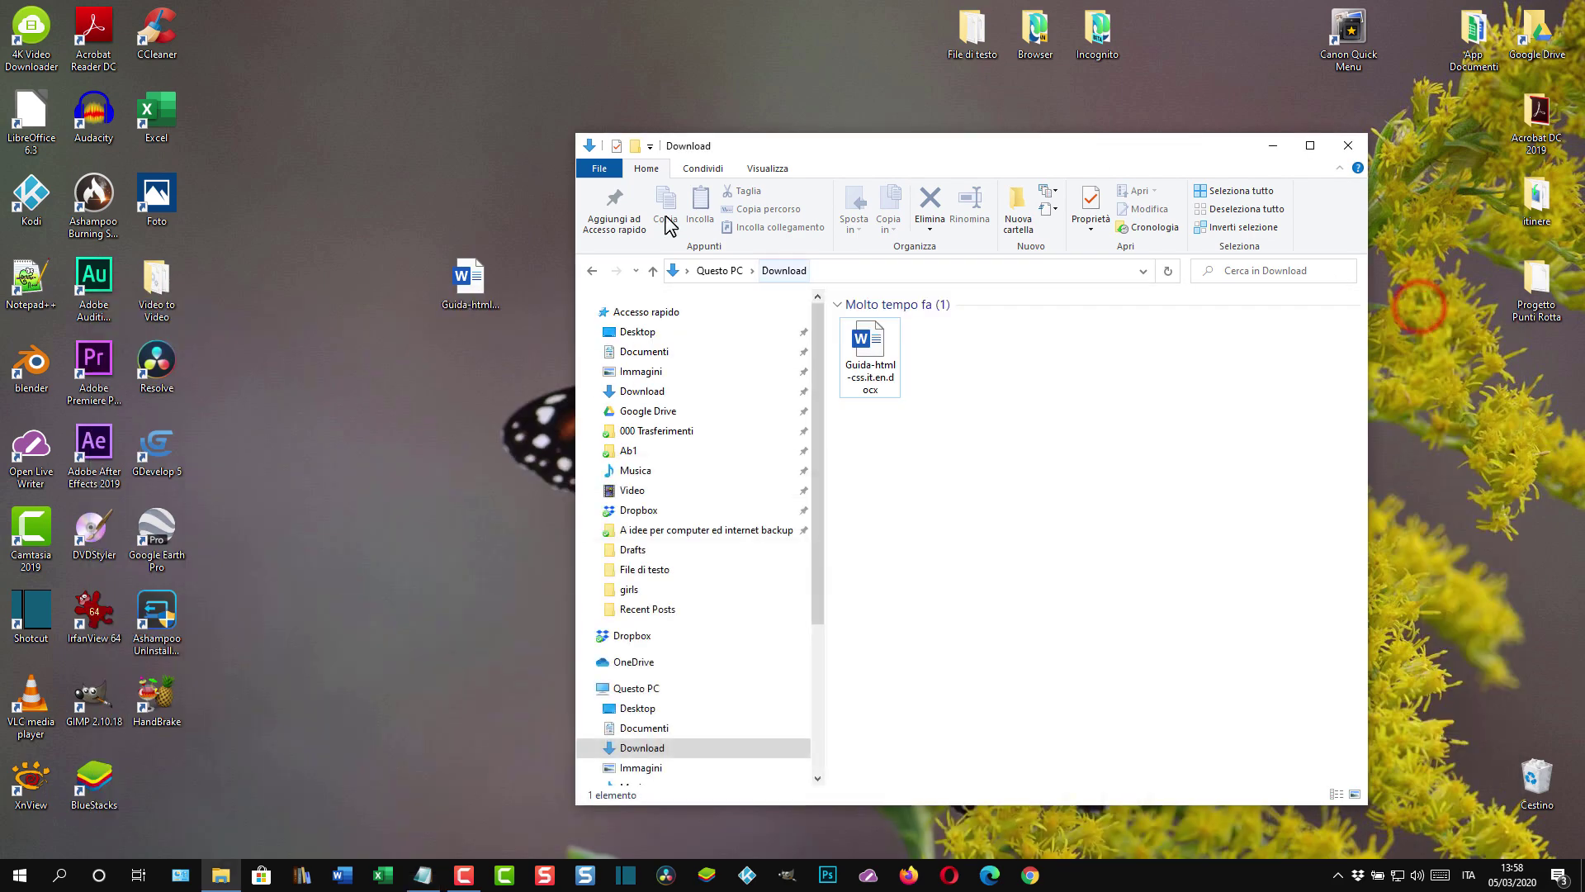
Navigate the Download window to shell:PrintersFolder and reposition the resulting folder window
click(812, 271)
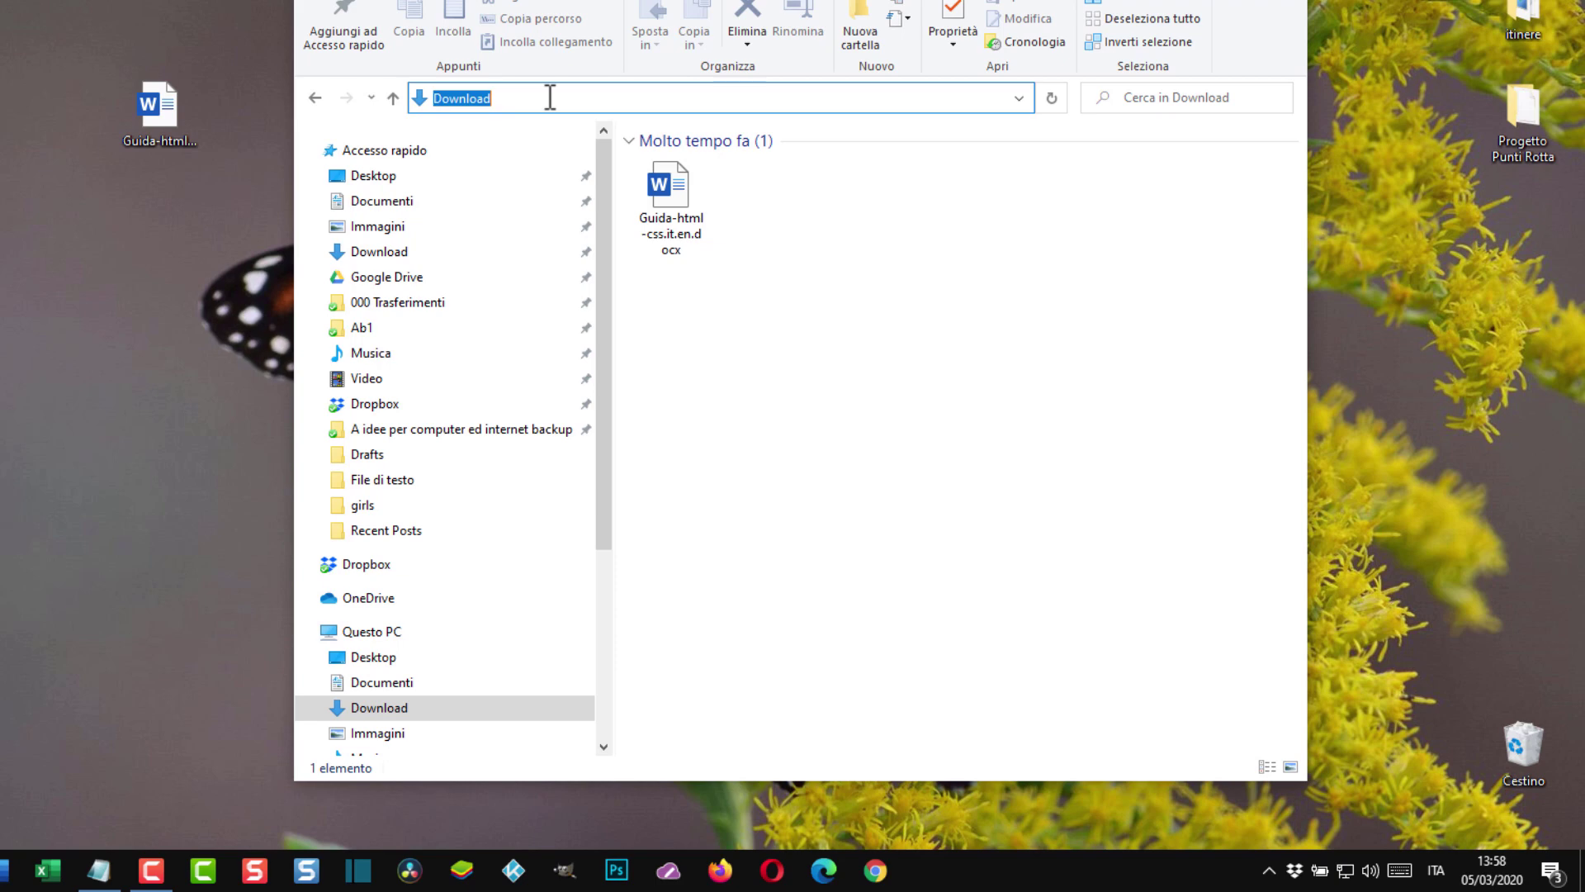
text(shell:PrintersFolder)
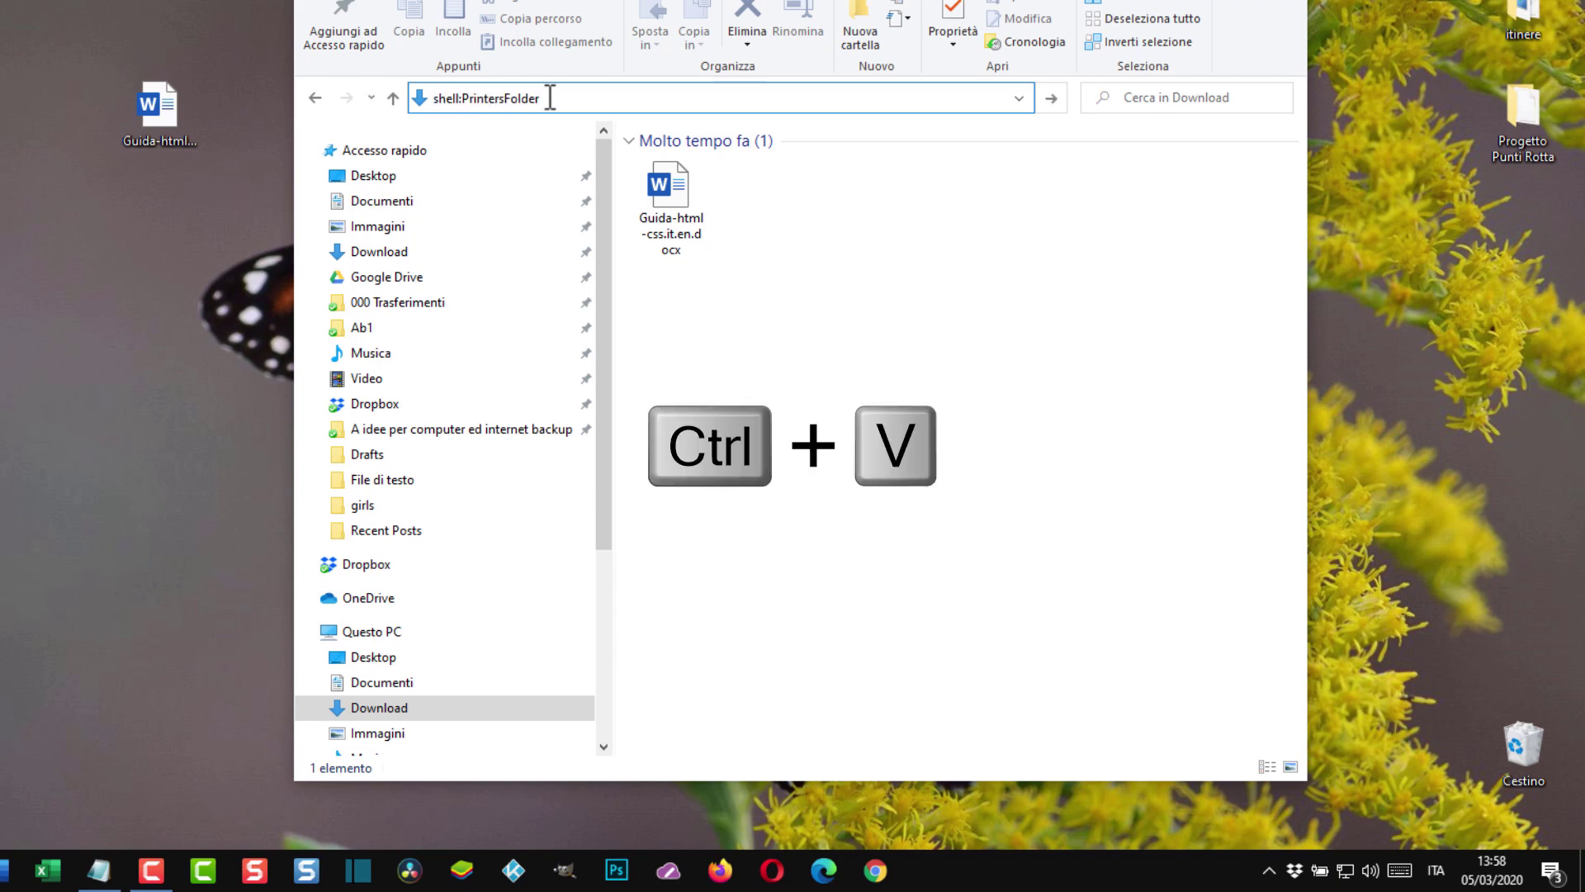
key(Return)
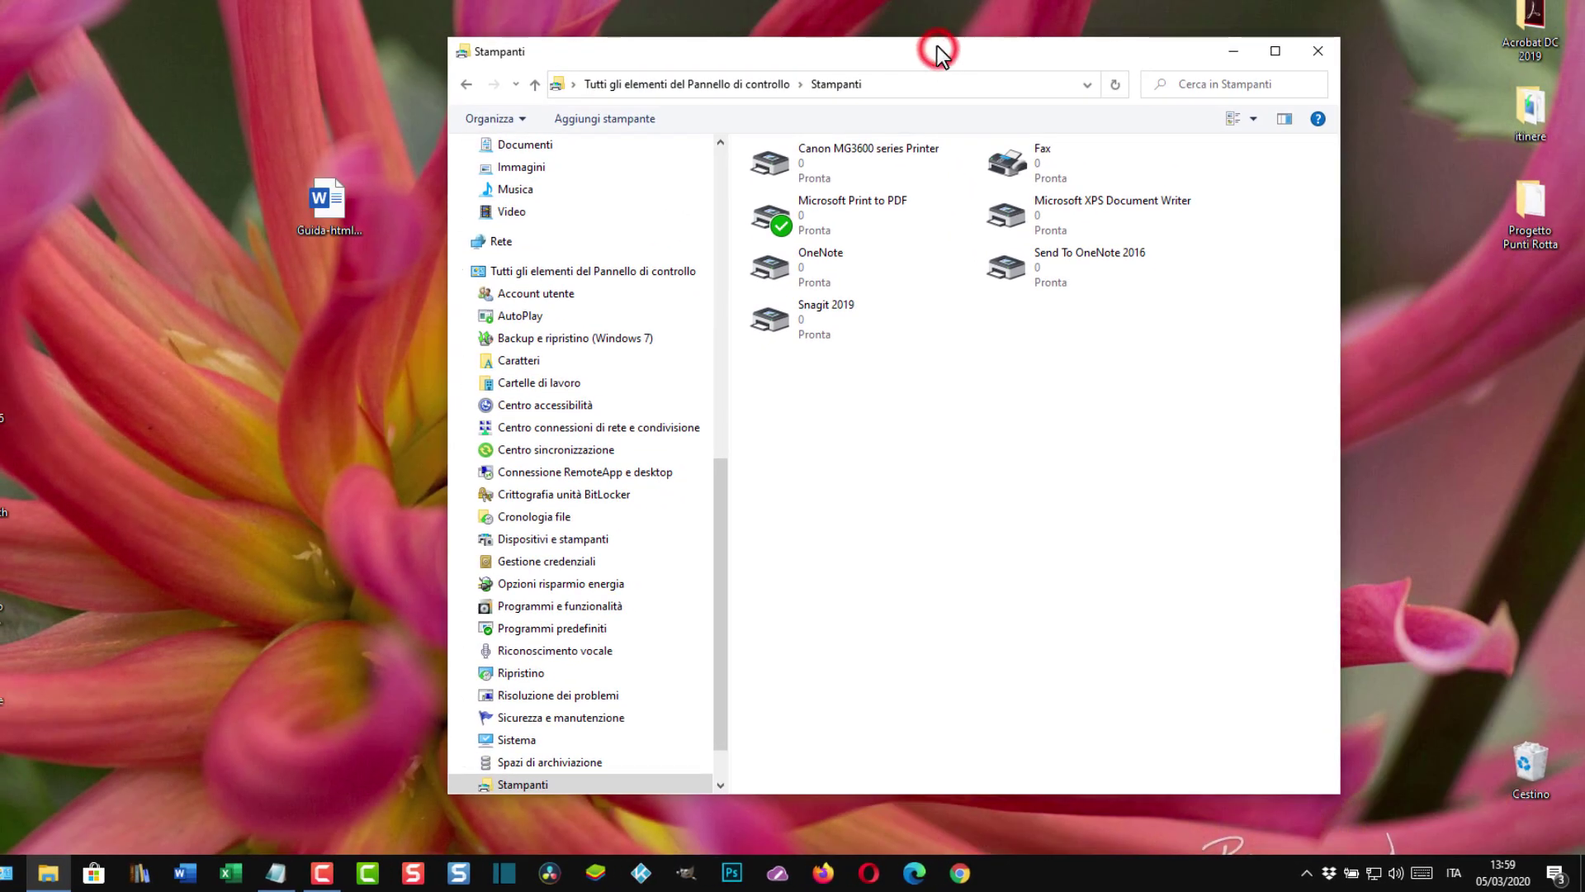
drag(938, 47, 939, 28)
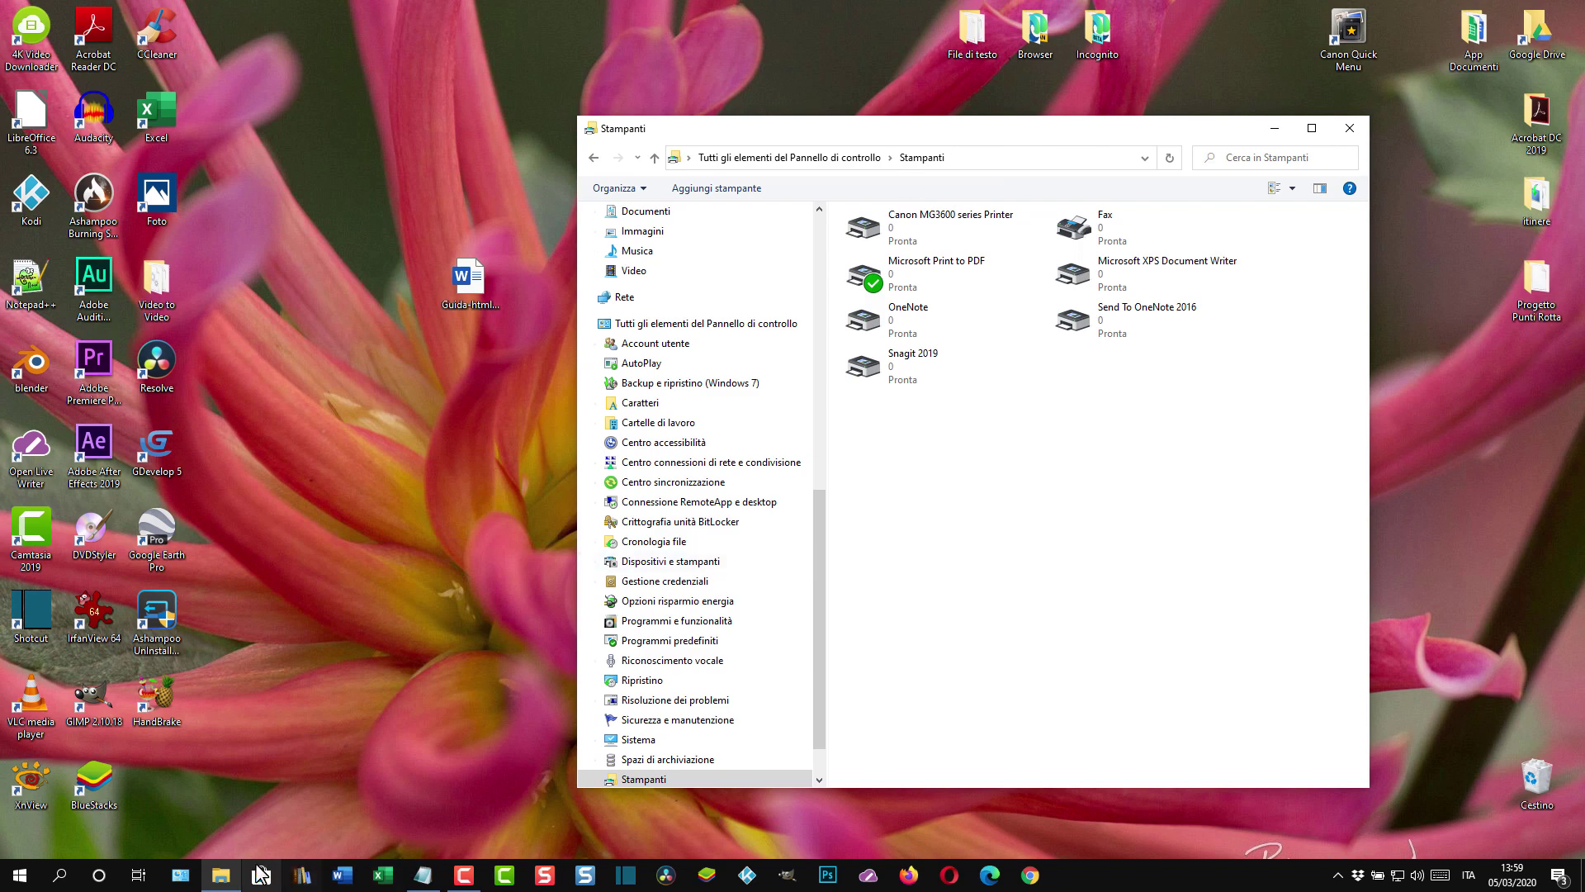
Copy the shell:sendto line from the Notepad note and minimize the note again
click(425, 877)
click(213, 425)
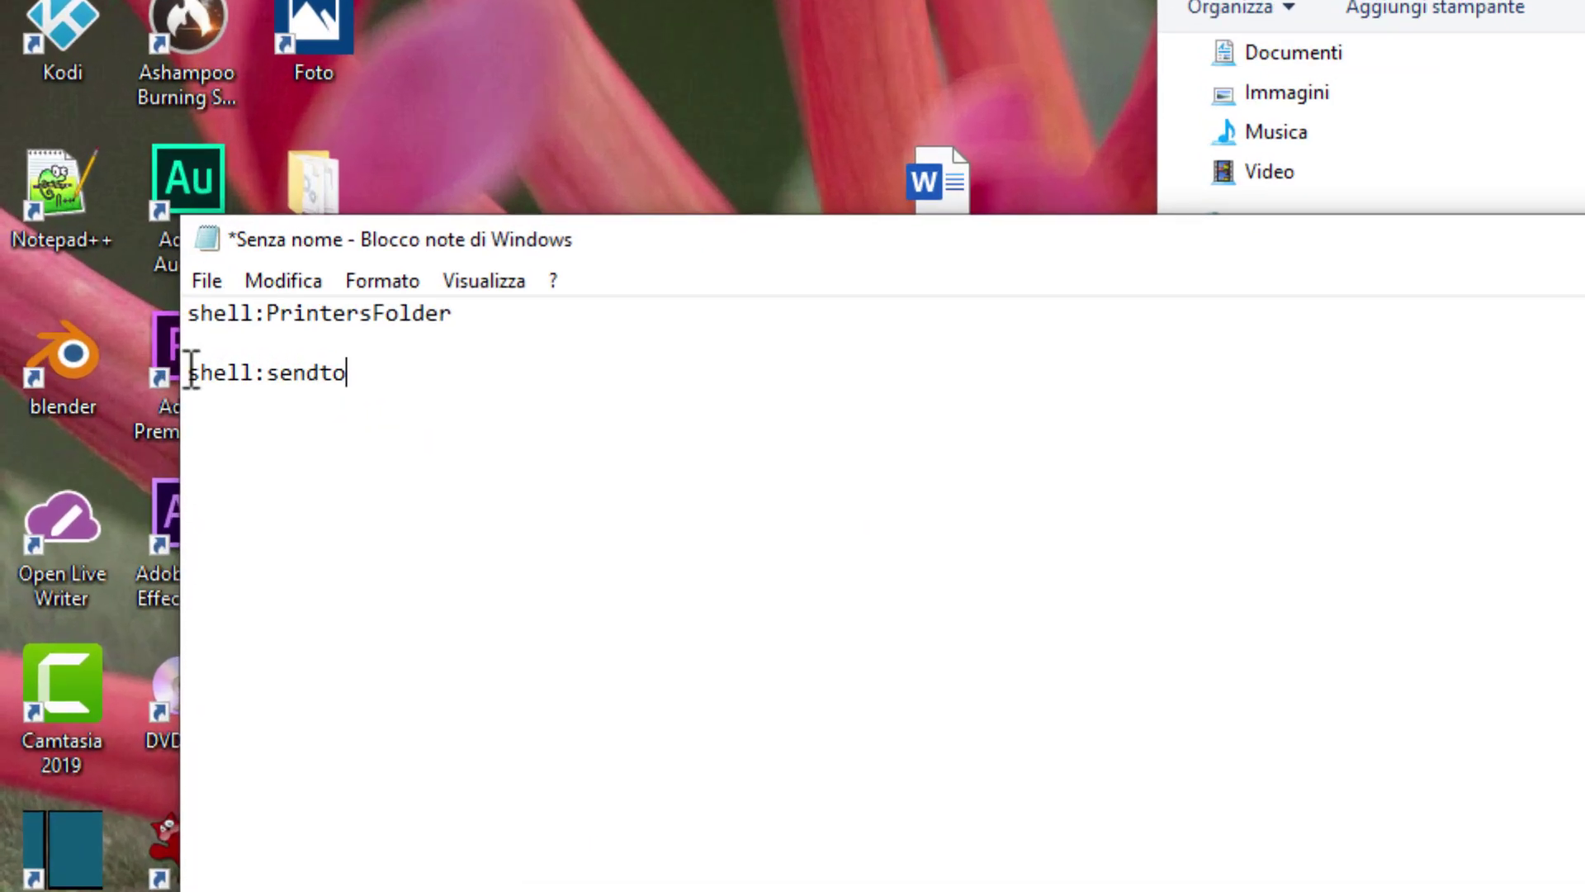
drag(96, 372, 189, 370)
right_click(534, 374)
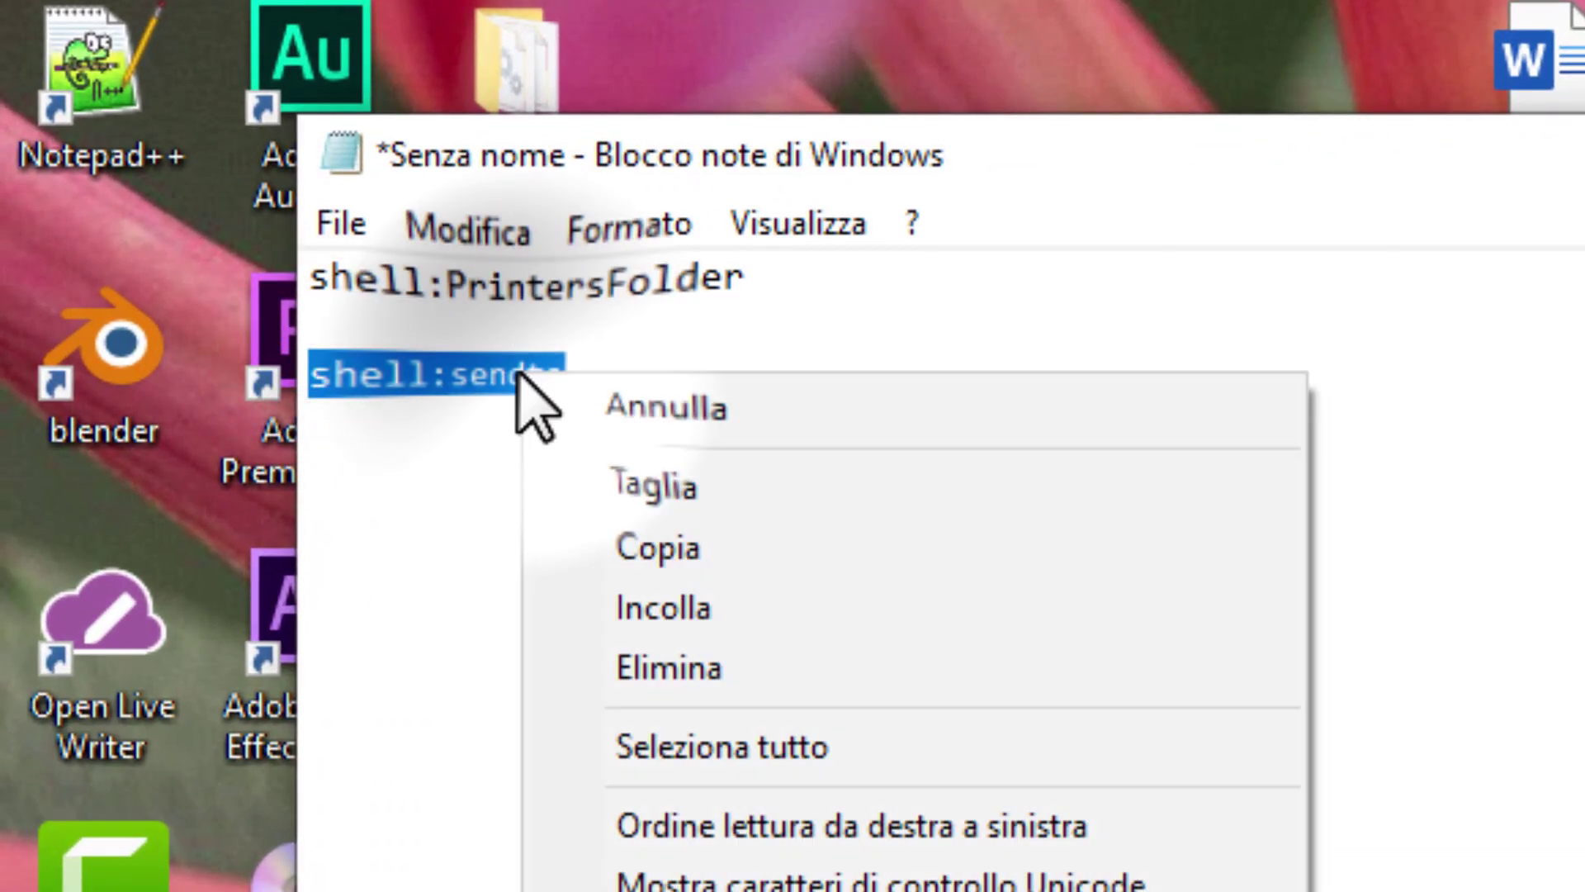
click(658, 536)
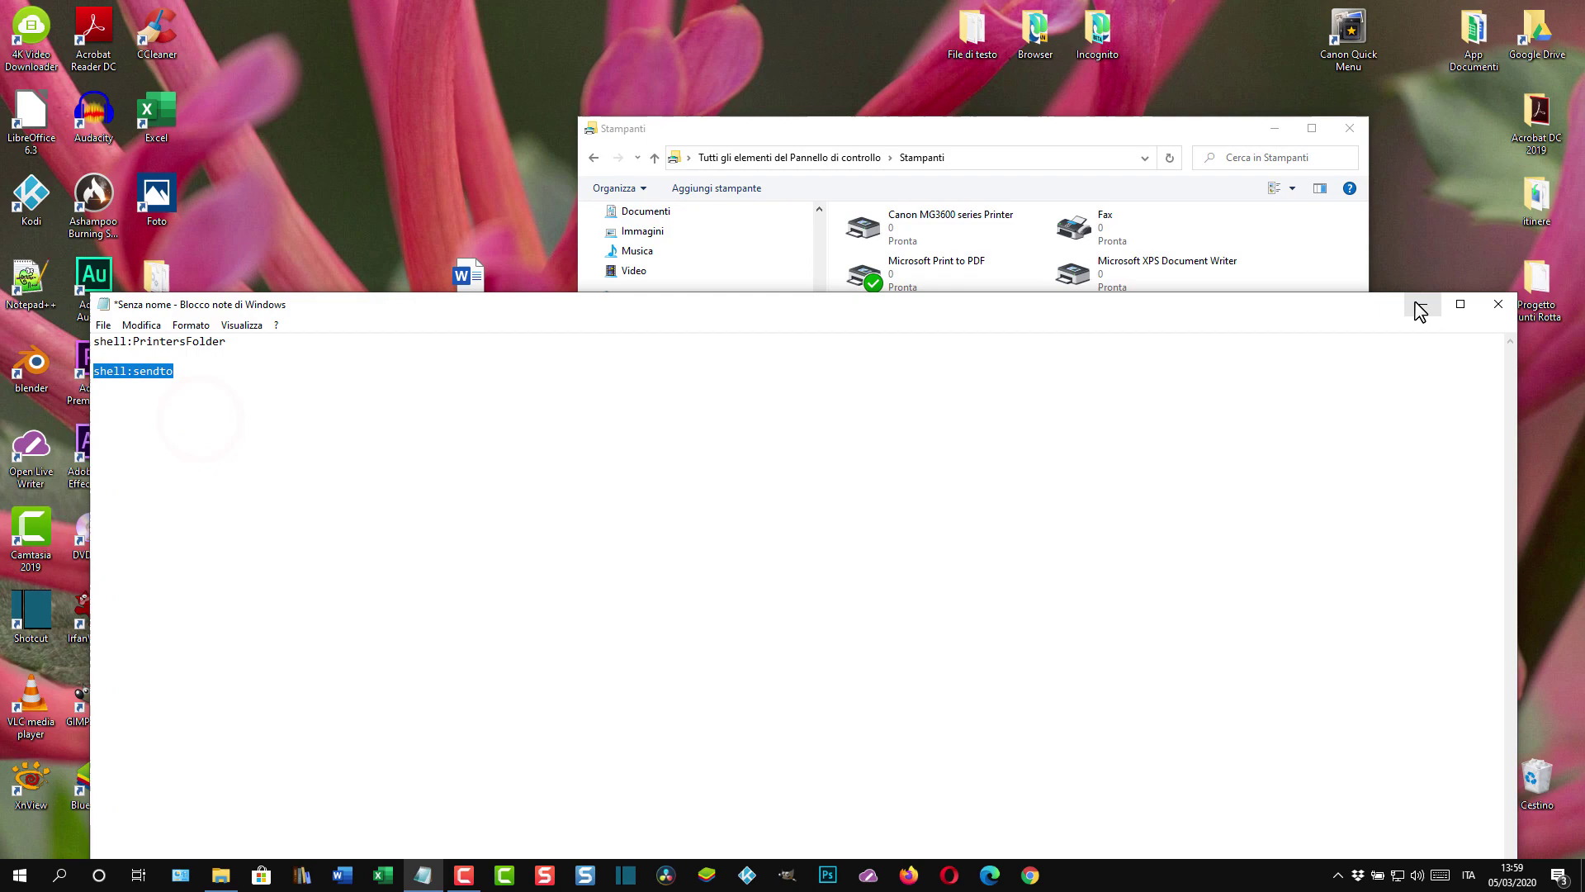
click(1415, 308)
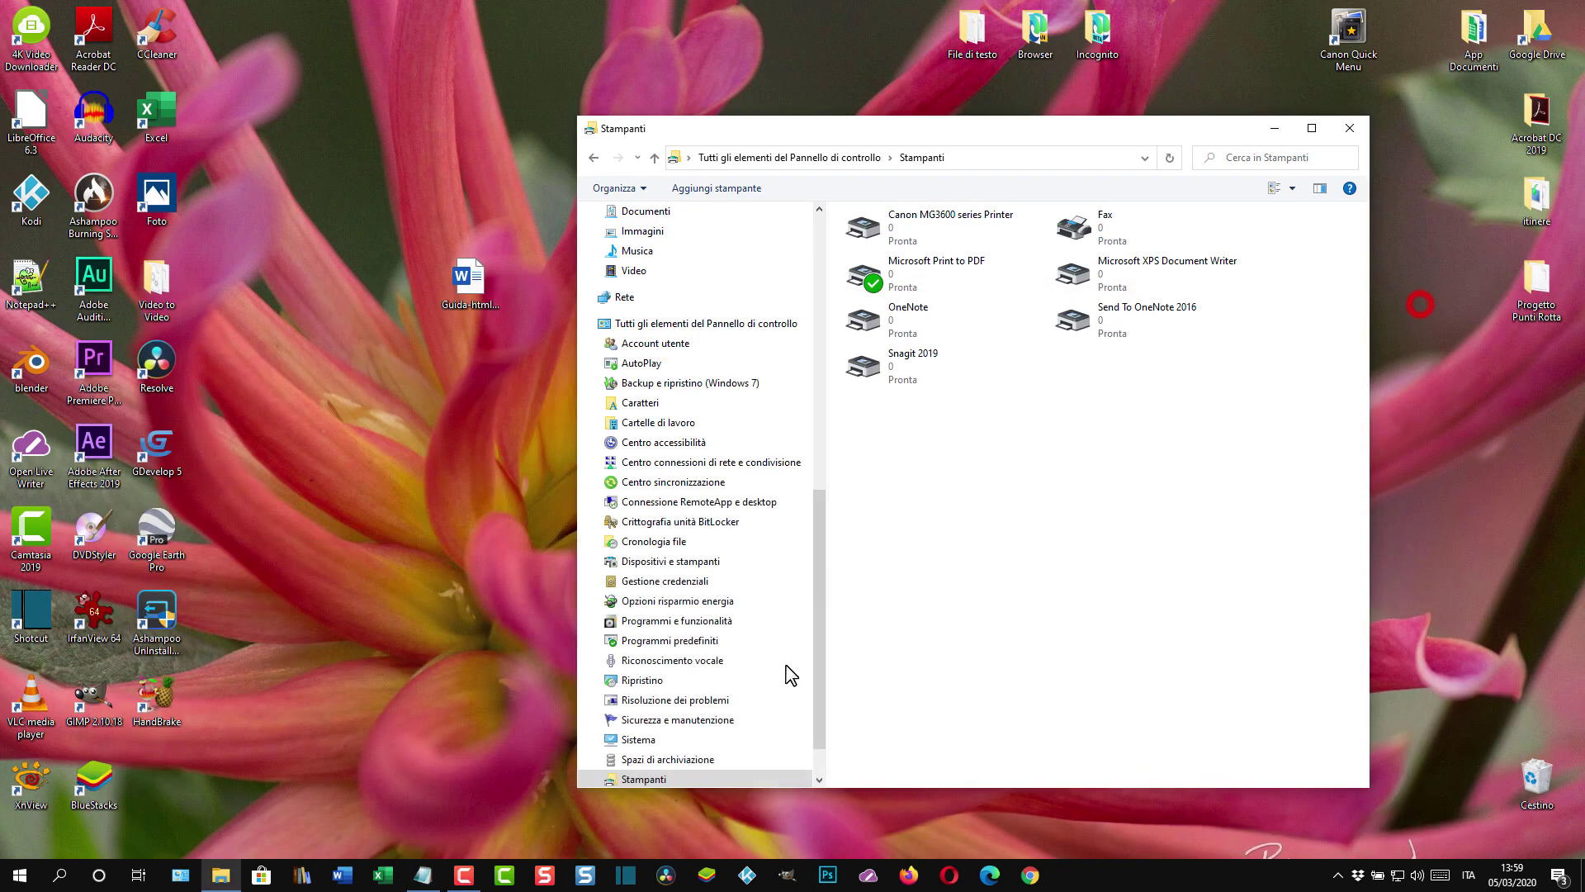
Open a second File Explorer window and navigate it to shell:sendto
right_click(221, 877)
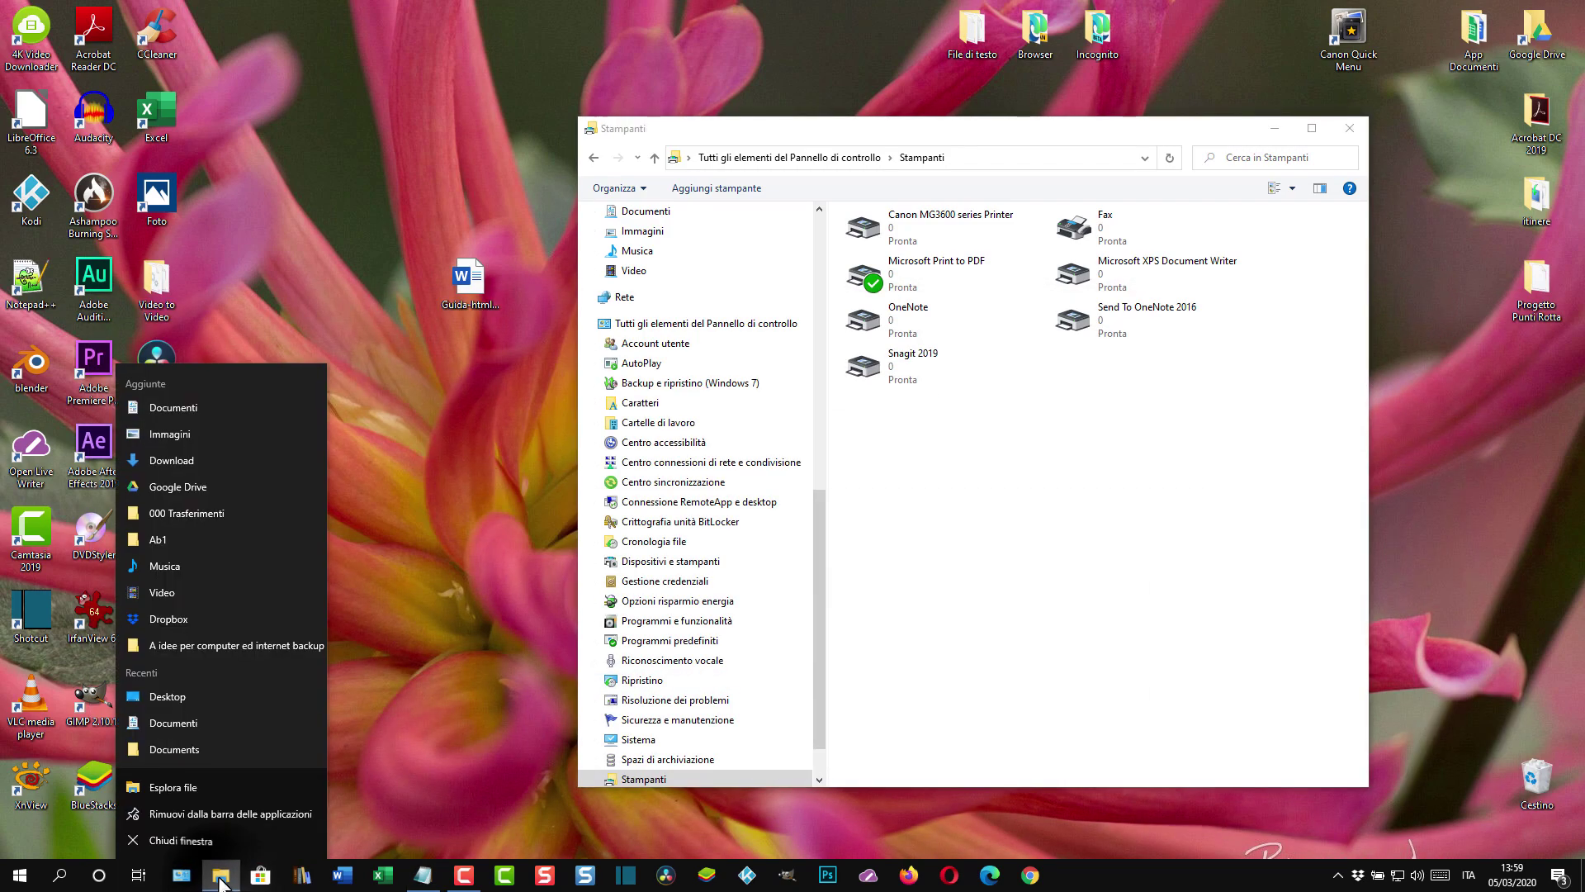
click(184, 789)
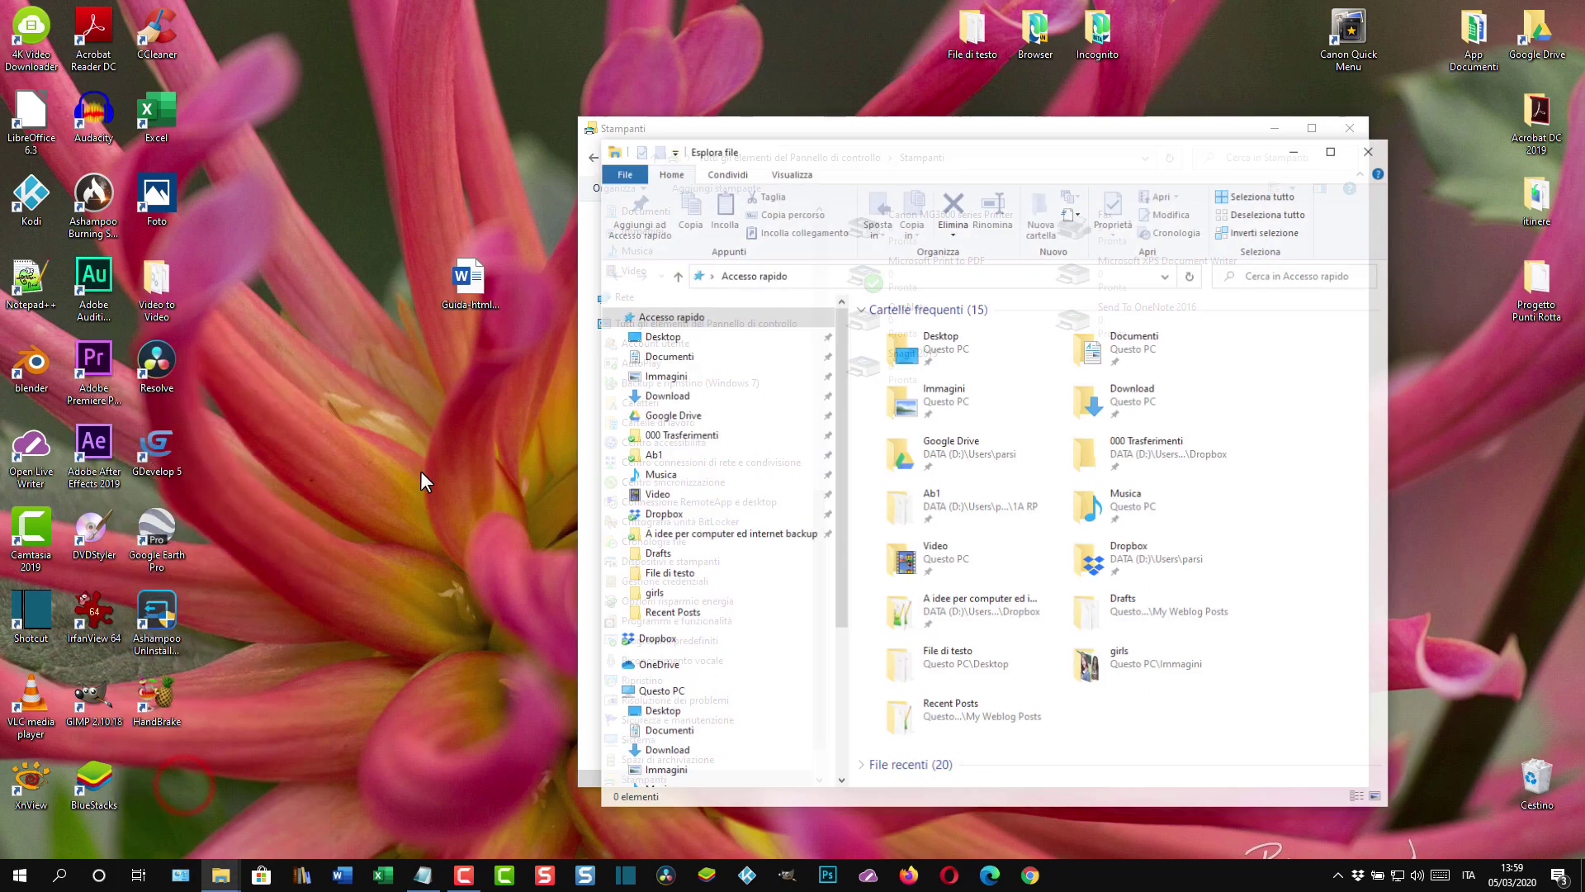
click(869, 160)
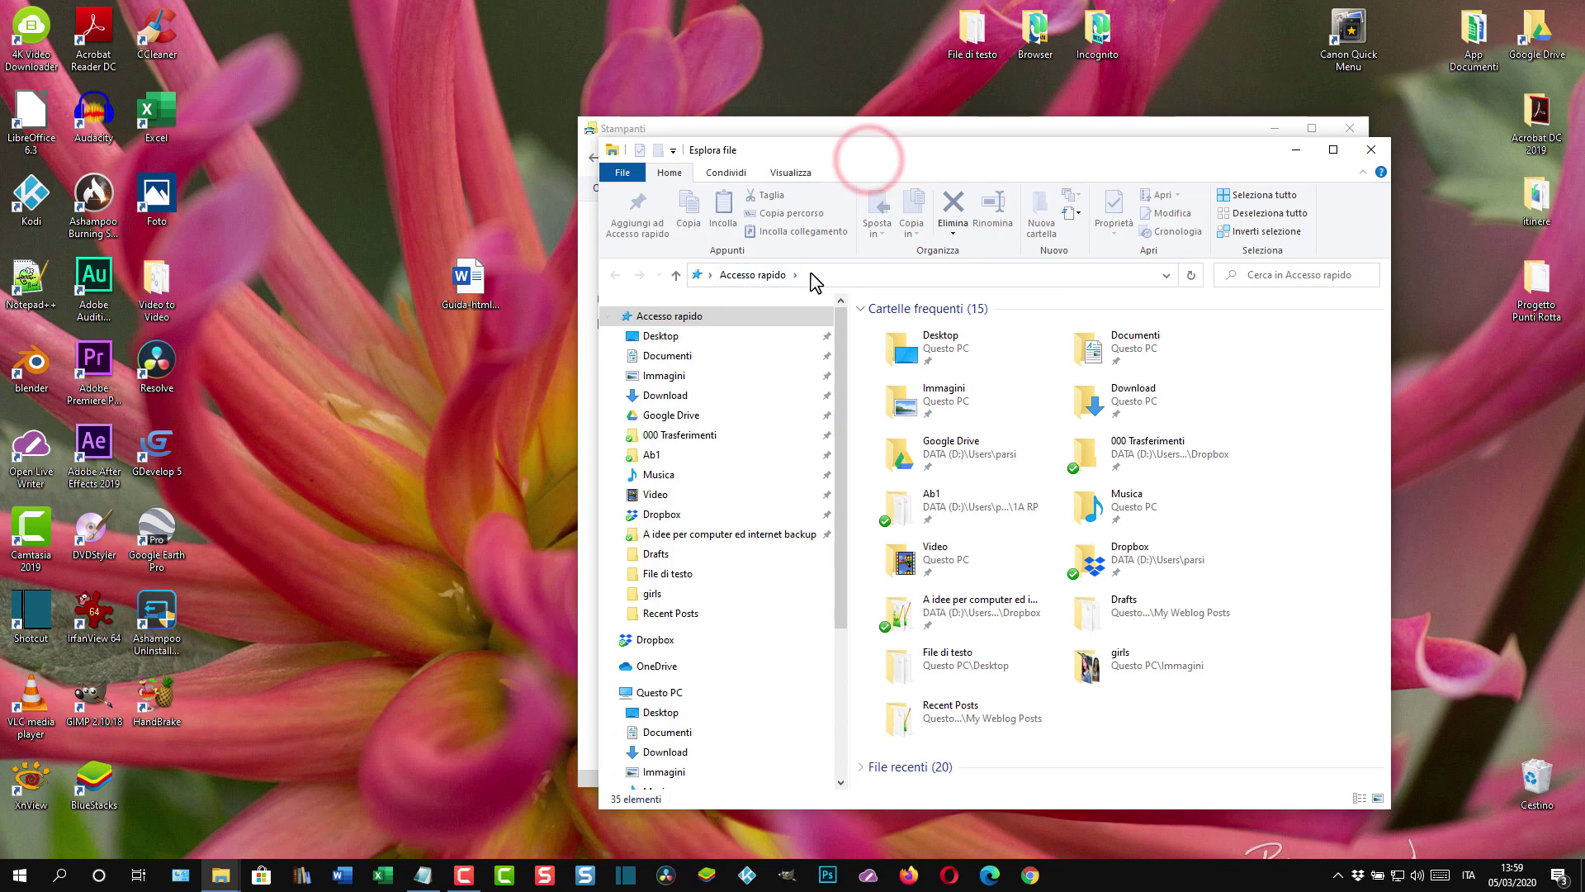
click(807, 276)
key(ctrl+v)
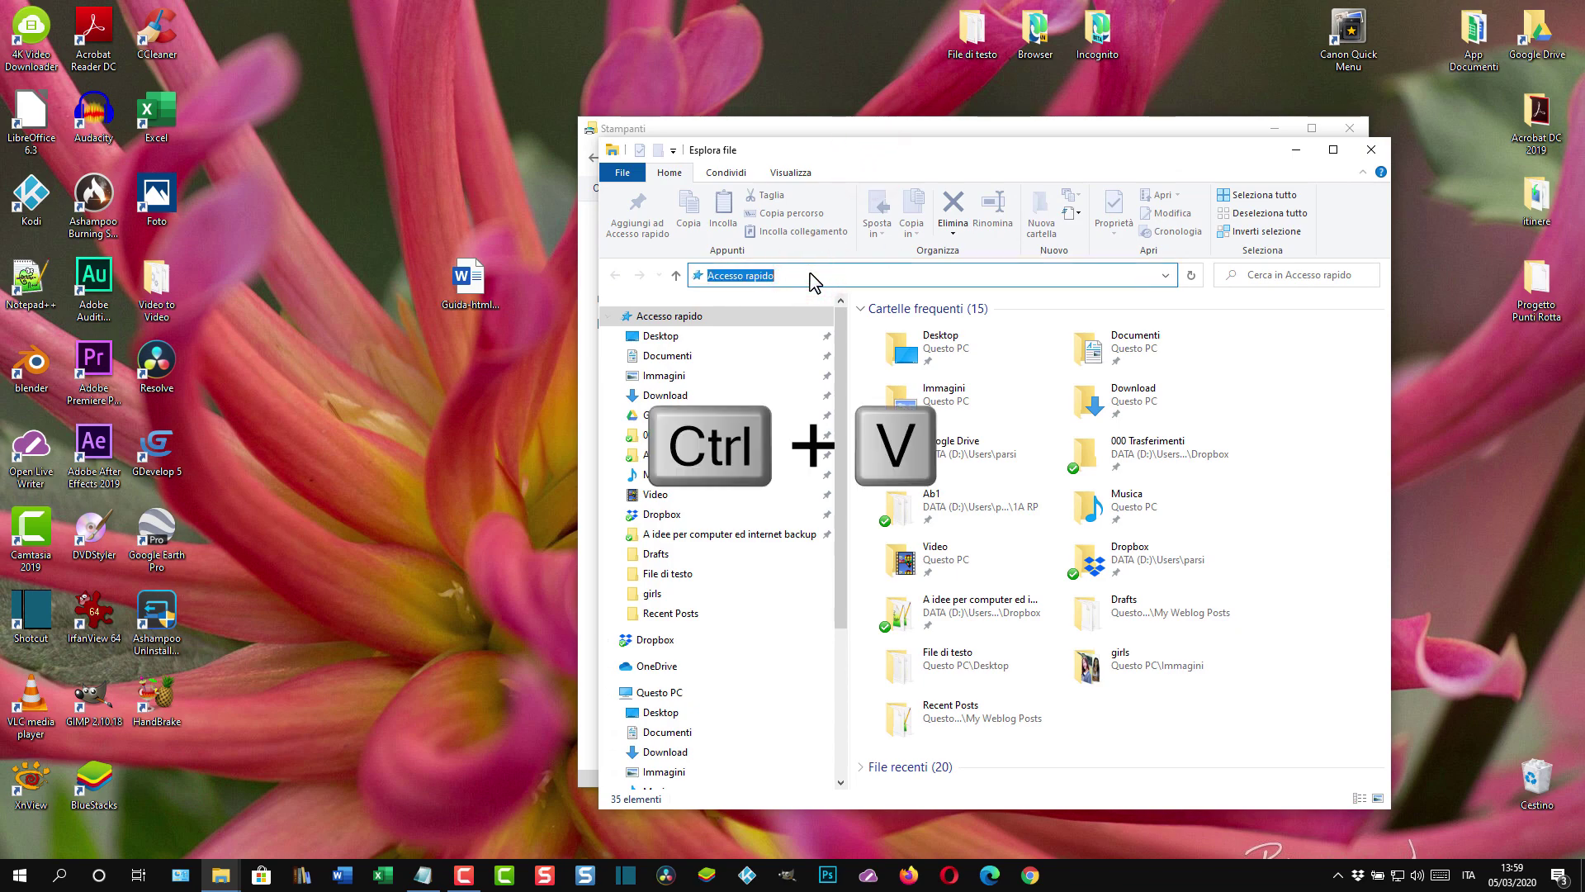
text(shell:sendto)
key(Return)
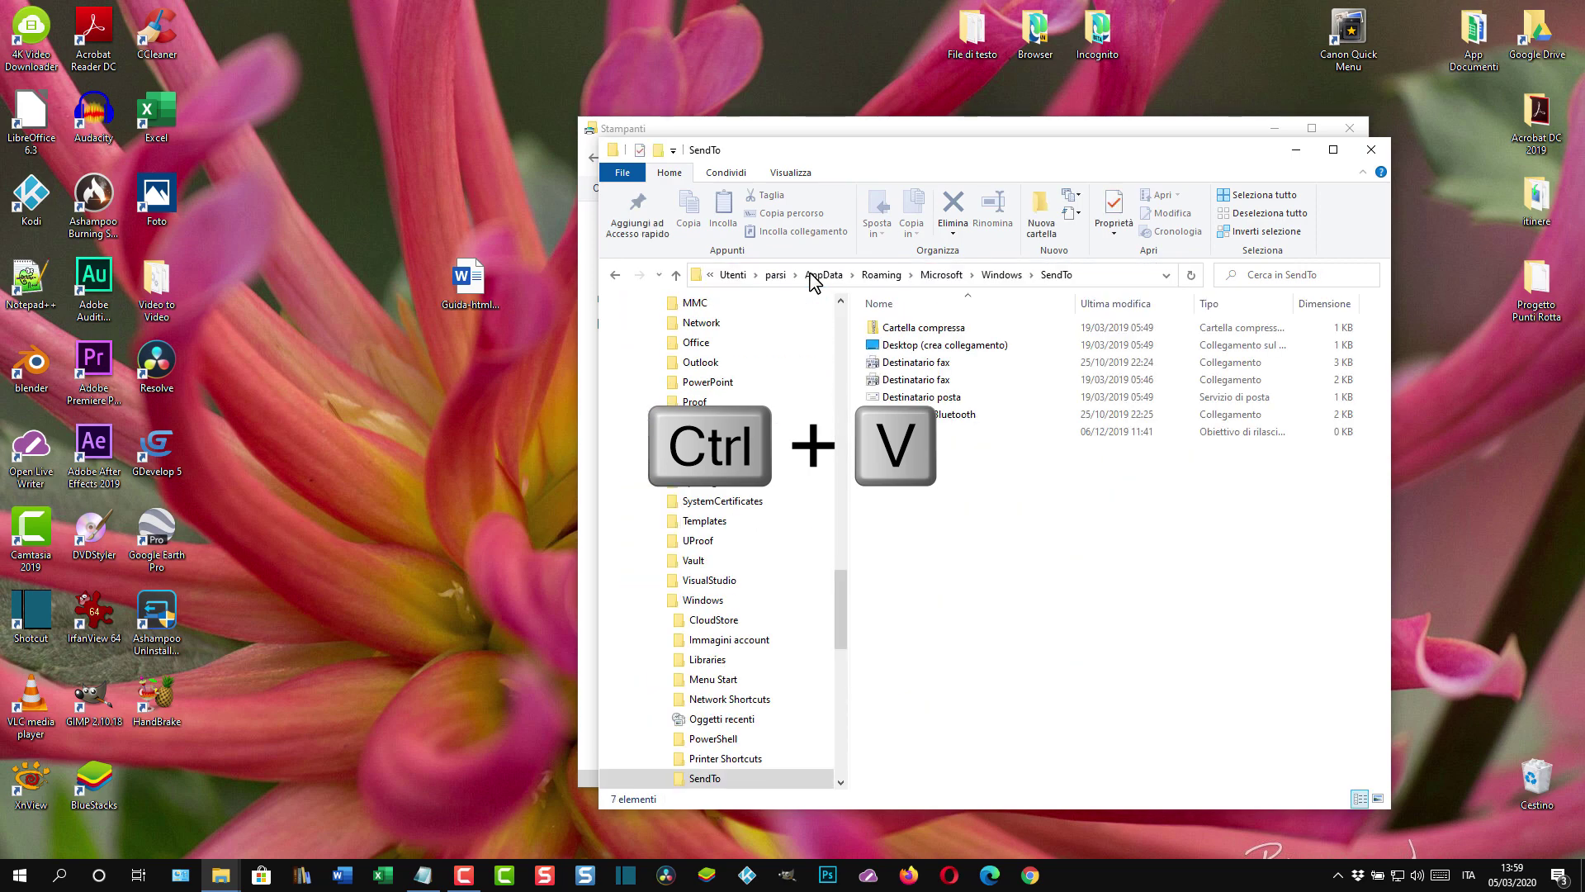
Arrange the SendTo and Stampanti windows side by side and add a shortcut to the Canon MG3600 series Printer in the SendTo folder
drag(891, 157, 692, 201)
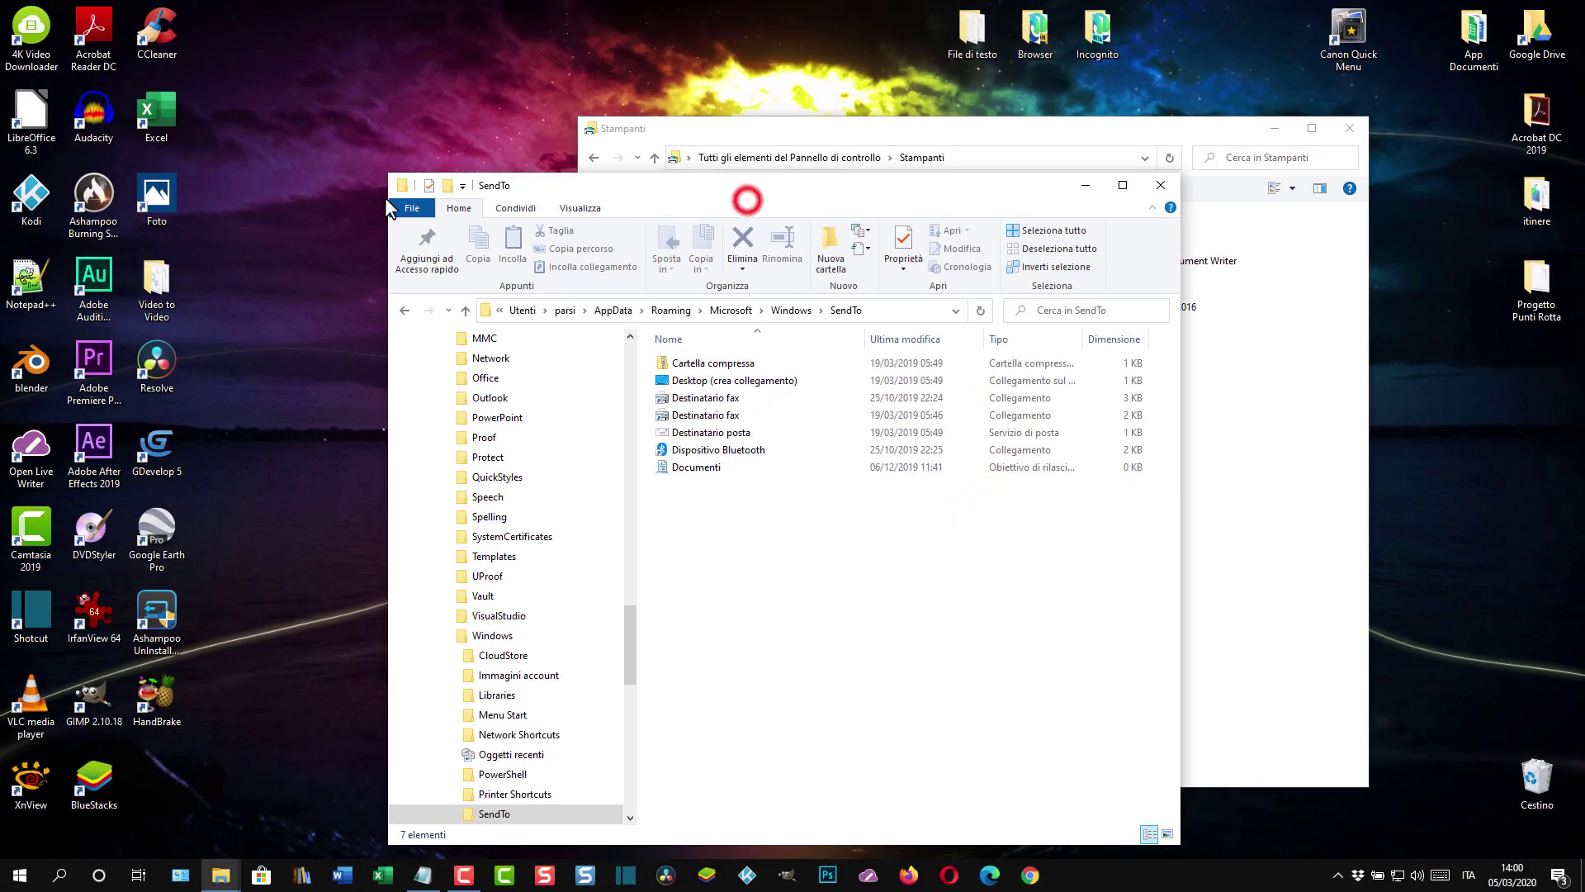
drag(805, 191, 1, 78)
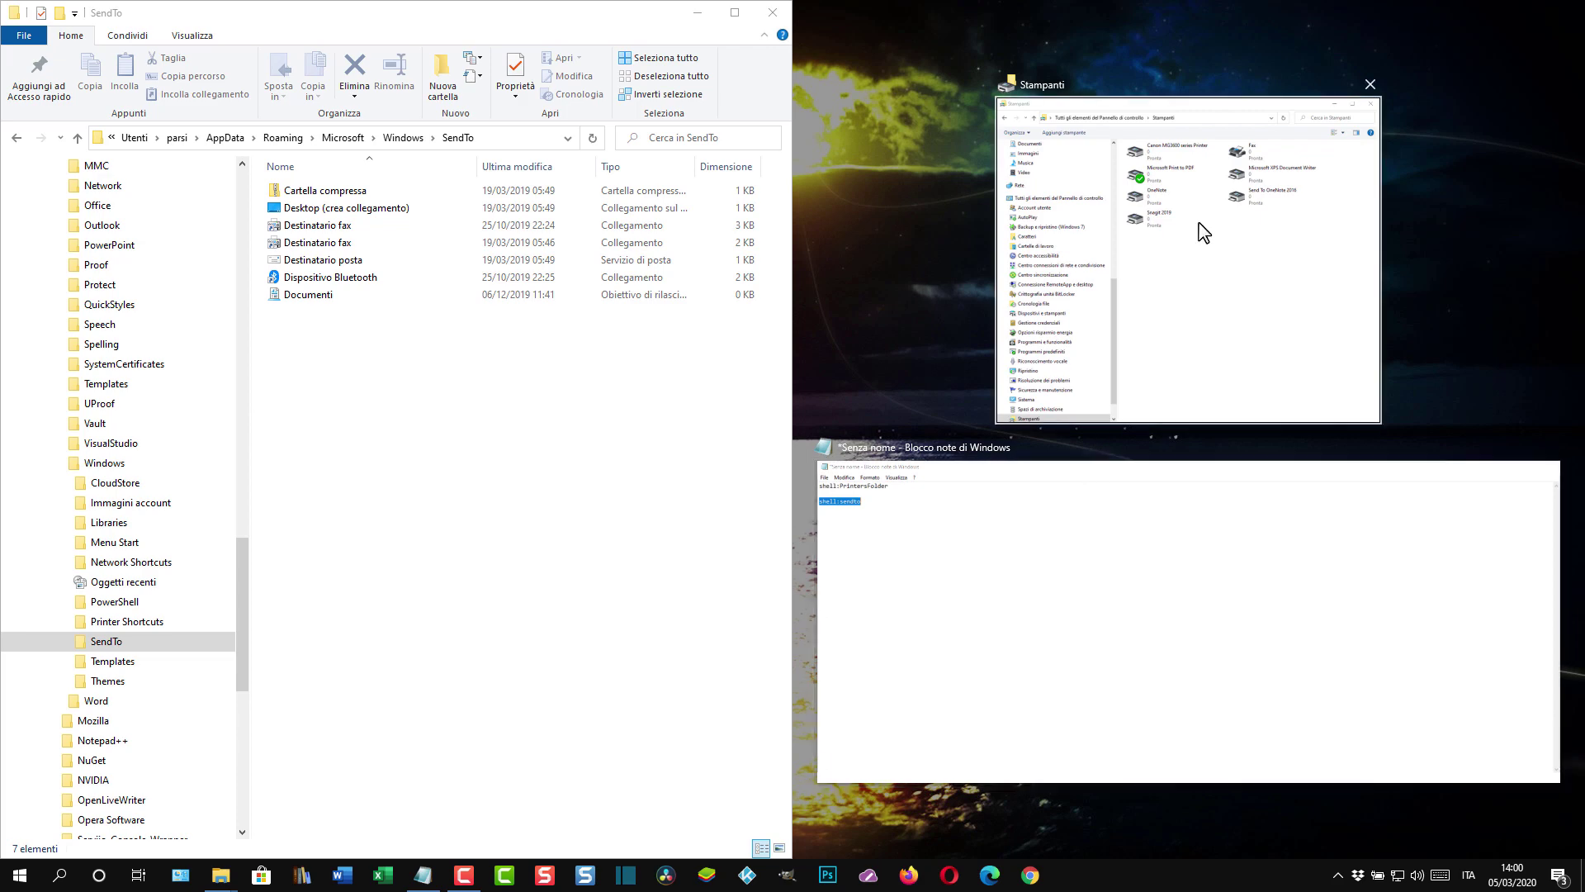
click(1194, 279)
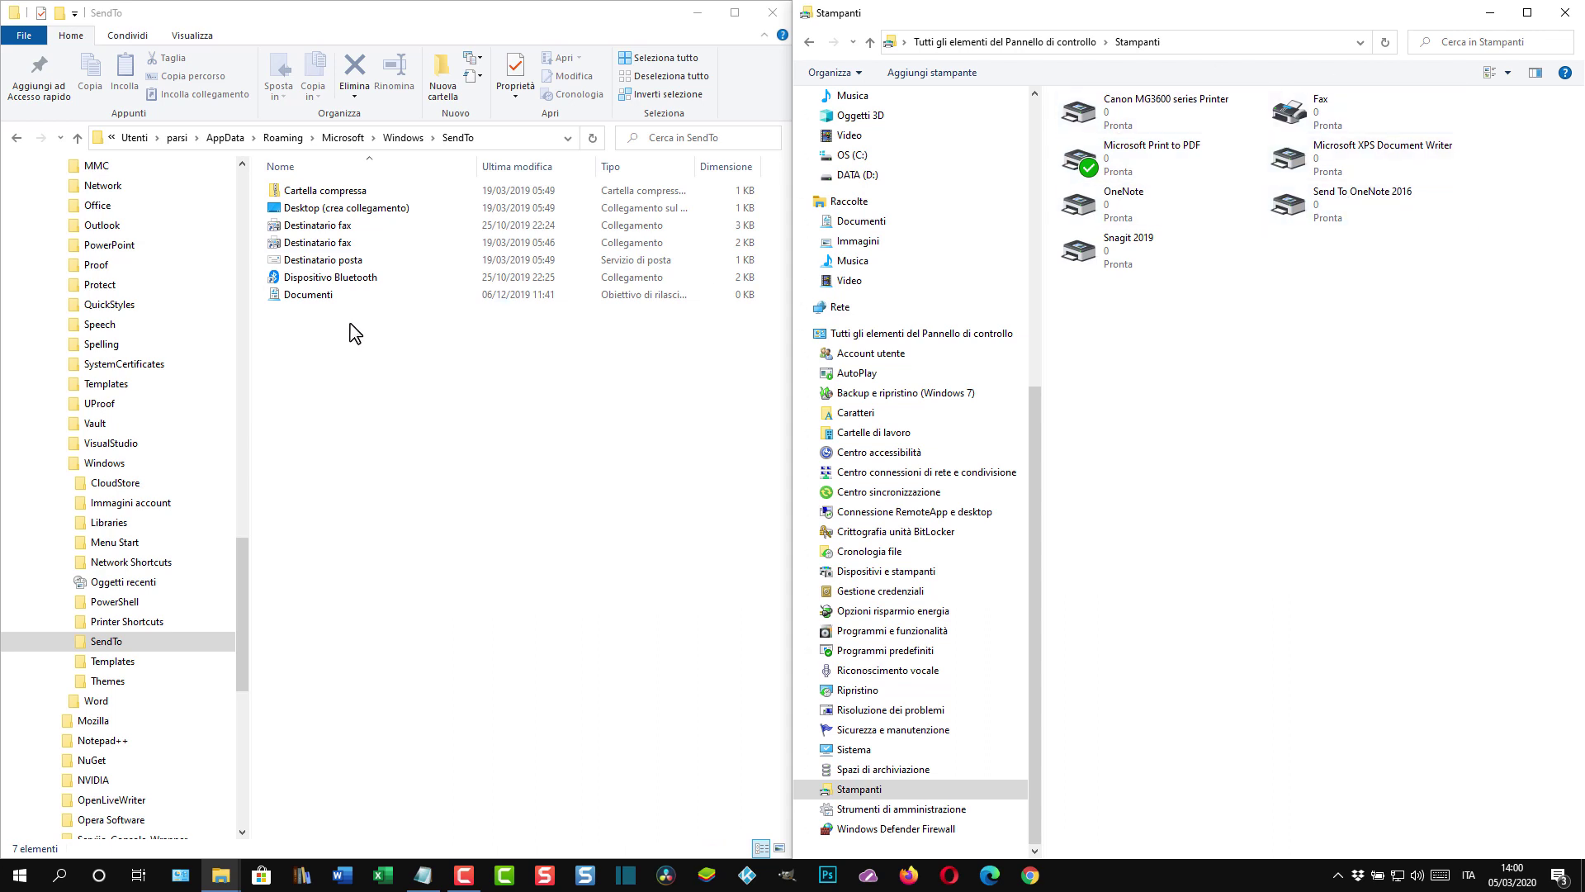
drag(1160, 121, 356, 403)
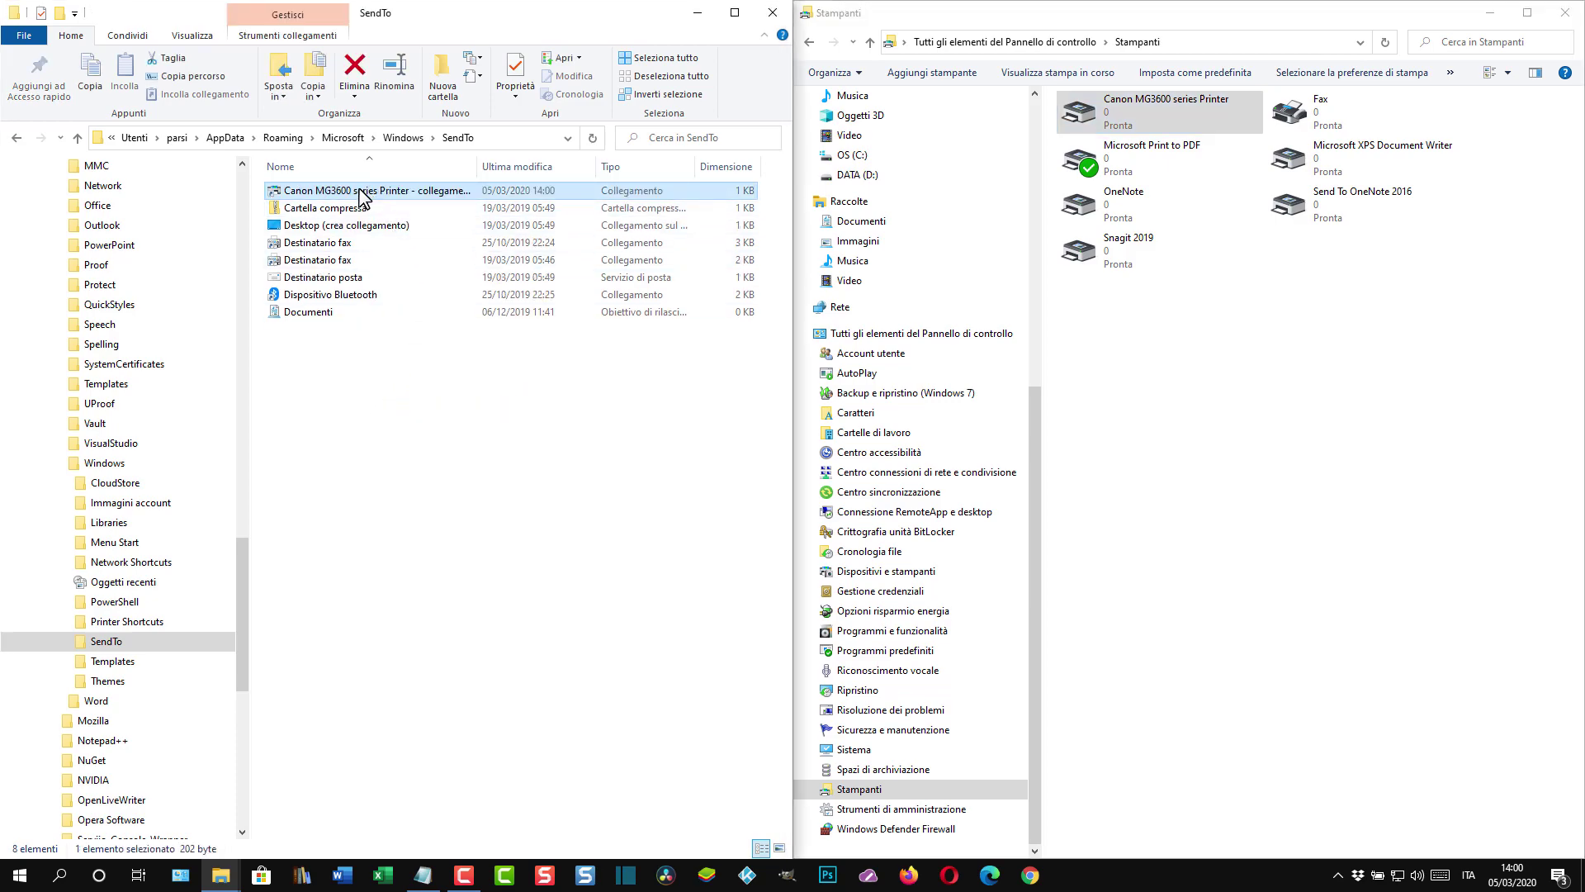
Rename the Canon MG3600 series Printer shortcut in the SendTo folder as stampante fisica
right_click(361, 190)
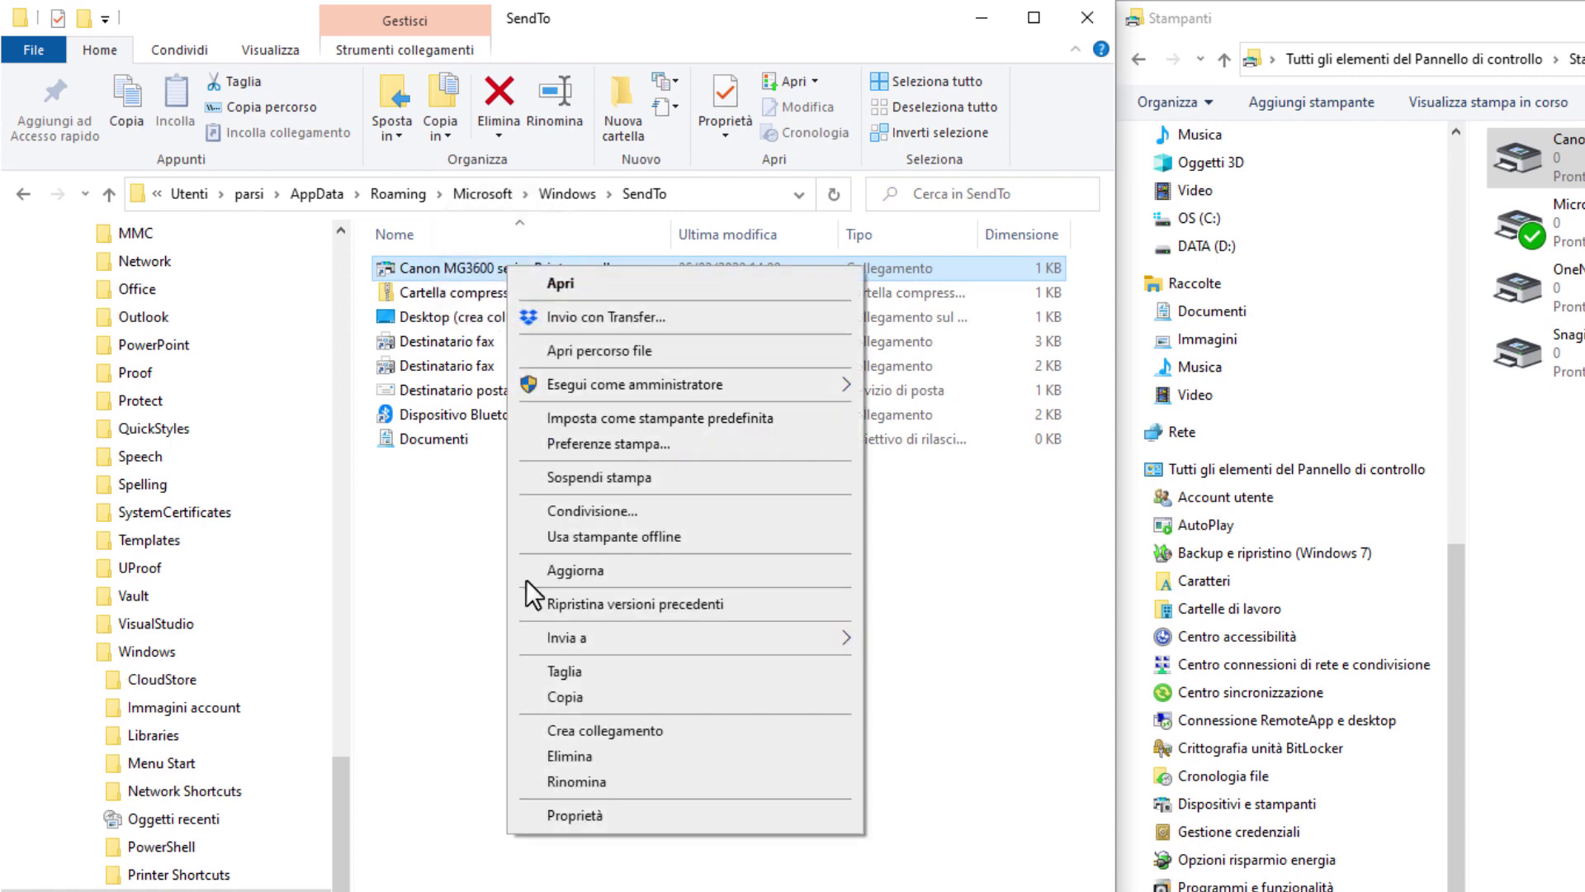
click(573, 780)
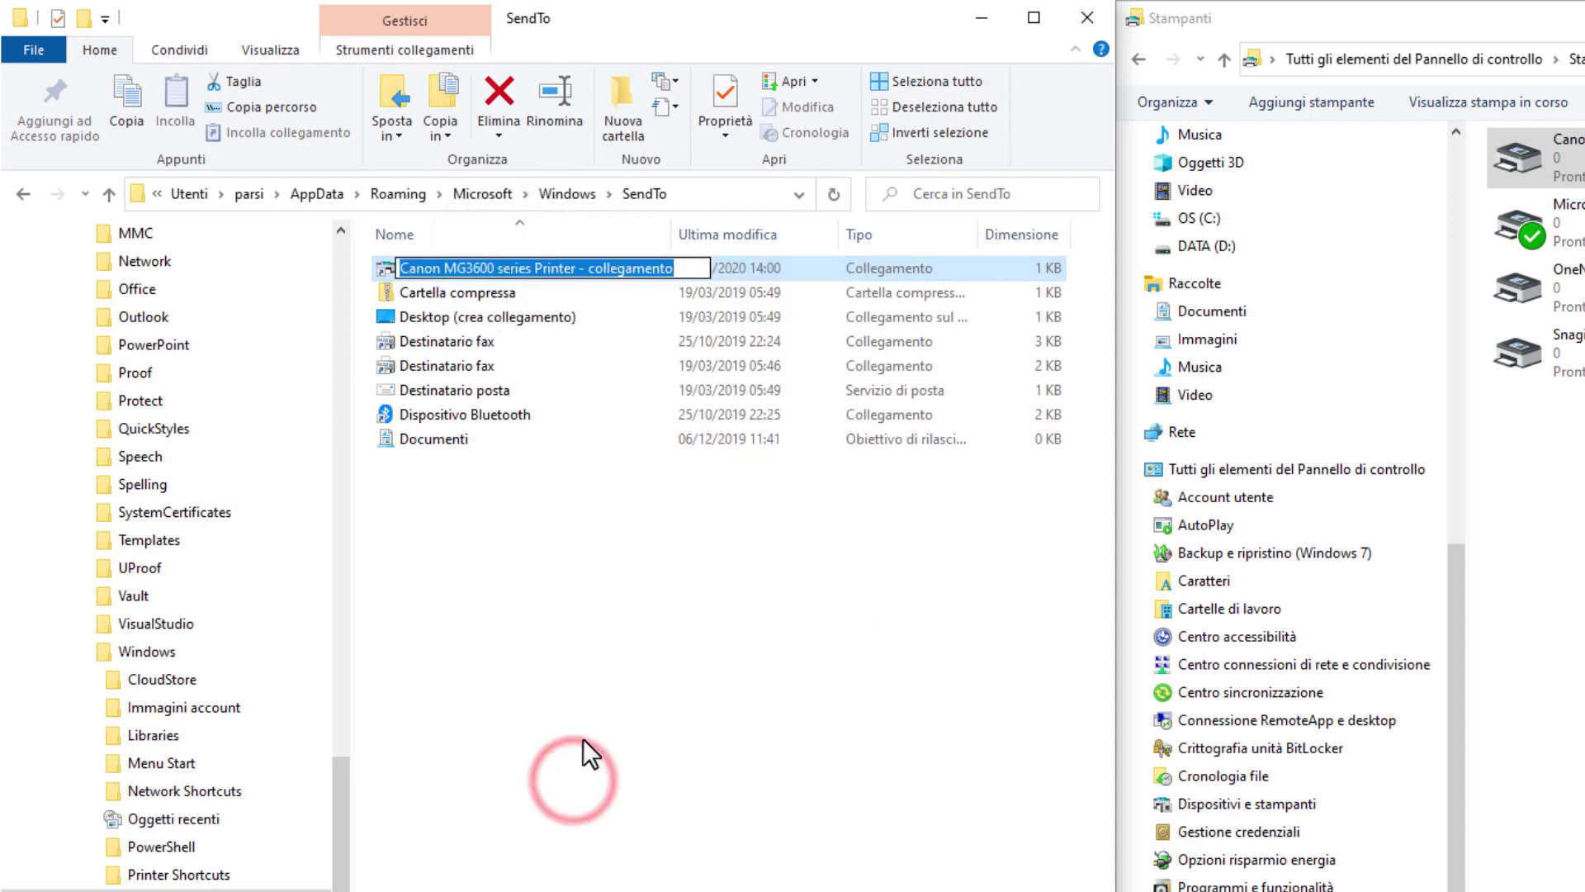
text(sta)
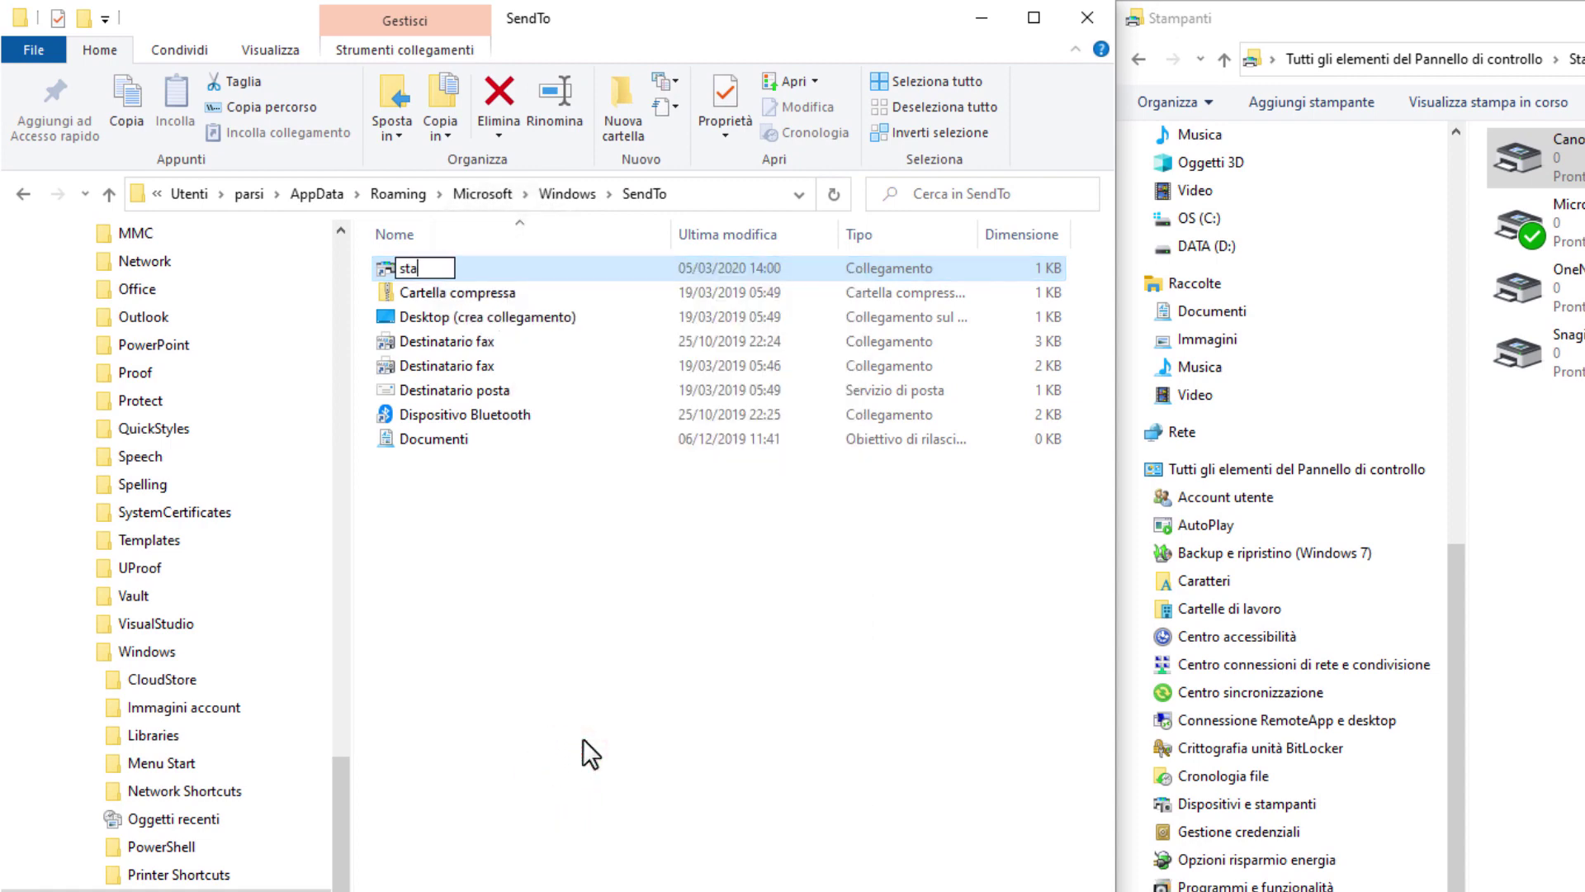
text(mpante)
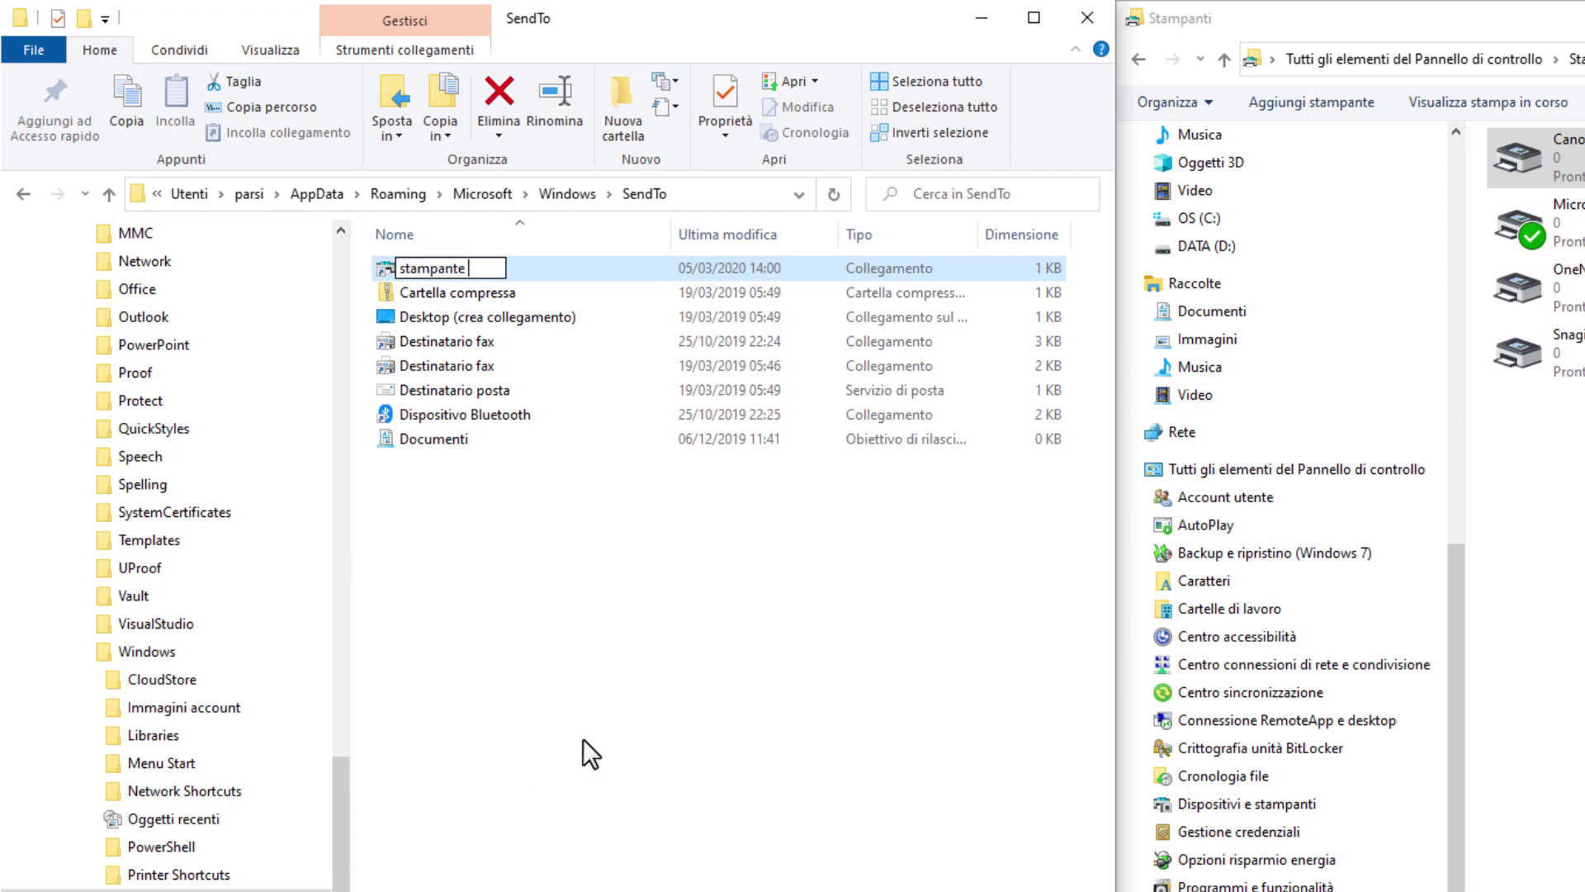
text( fisica)
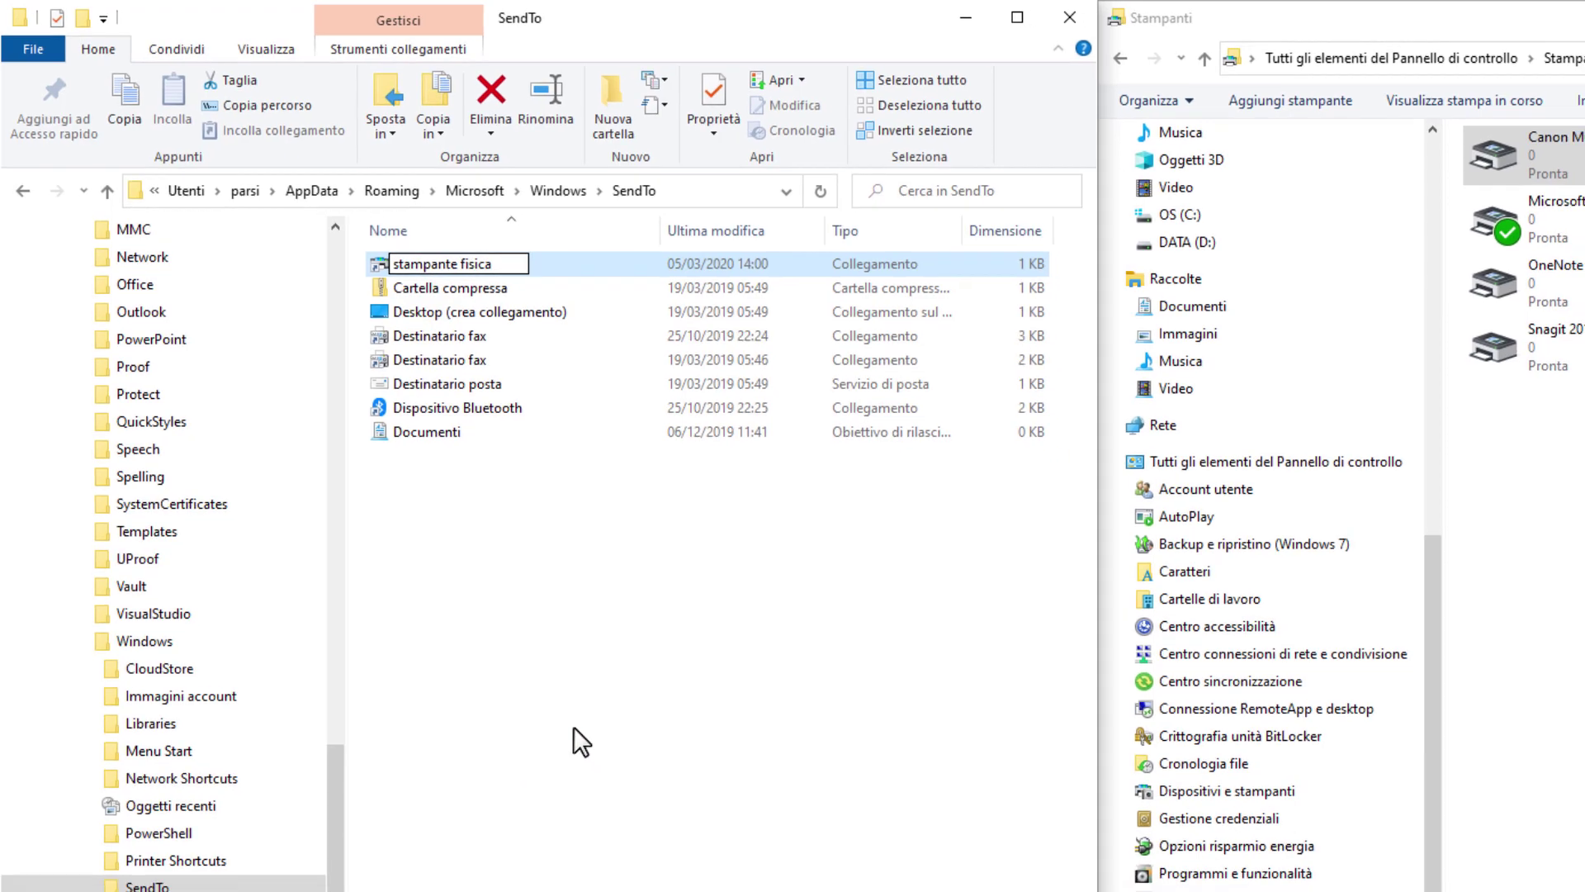
click(583, 735)
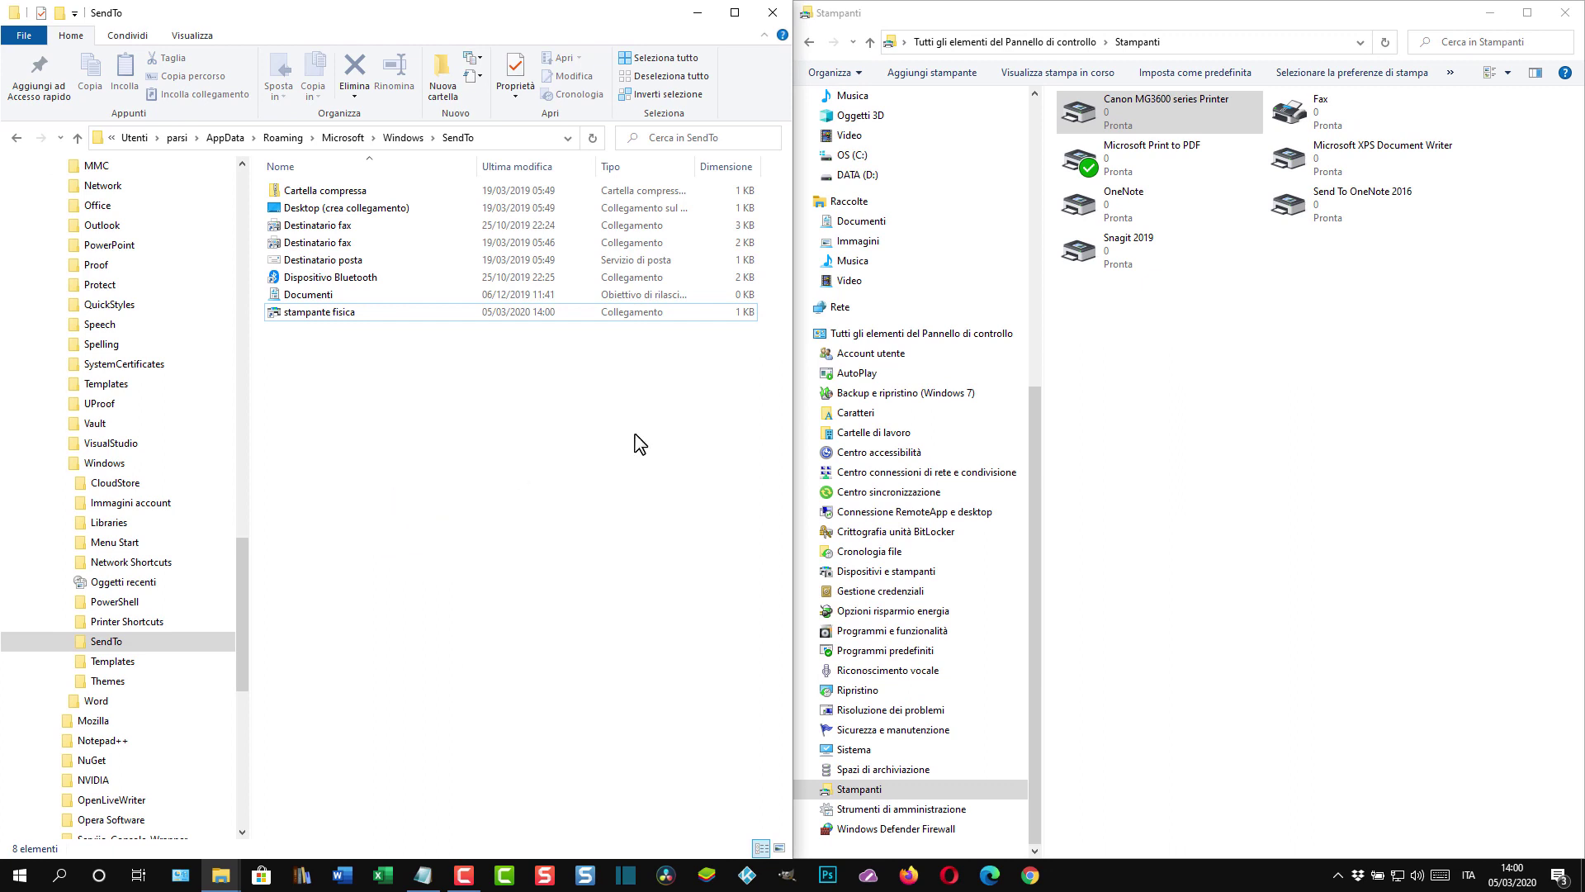
Add a shortcut to Microsoft Print to PDF in the SendTo folder and rename it stampante virtuale
click(1171, 162)
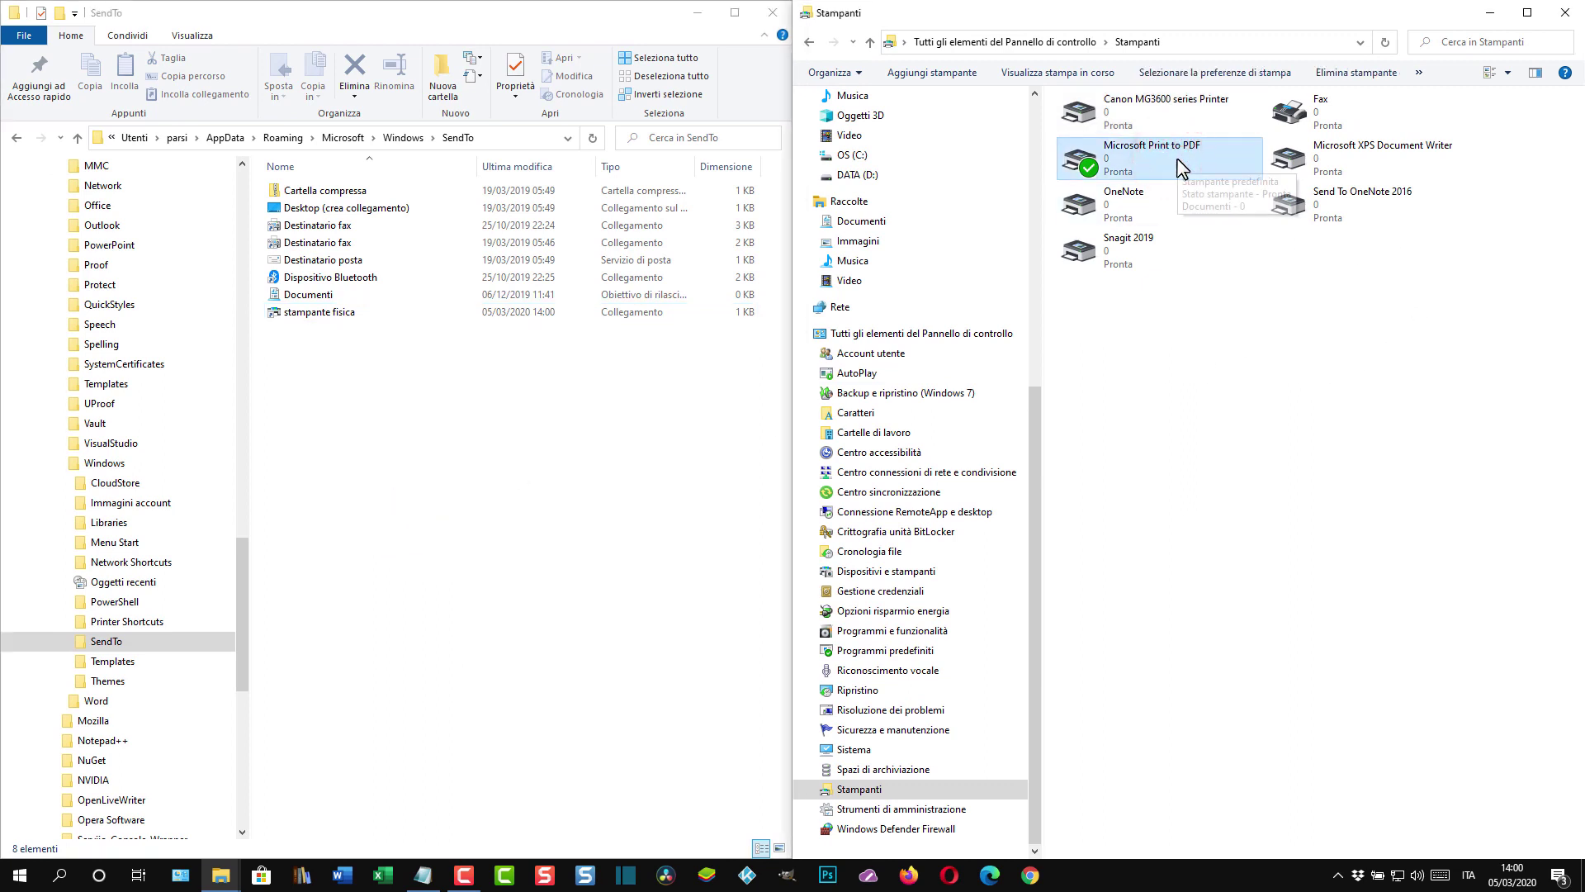
drag(1179, 168, 340, 421)
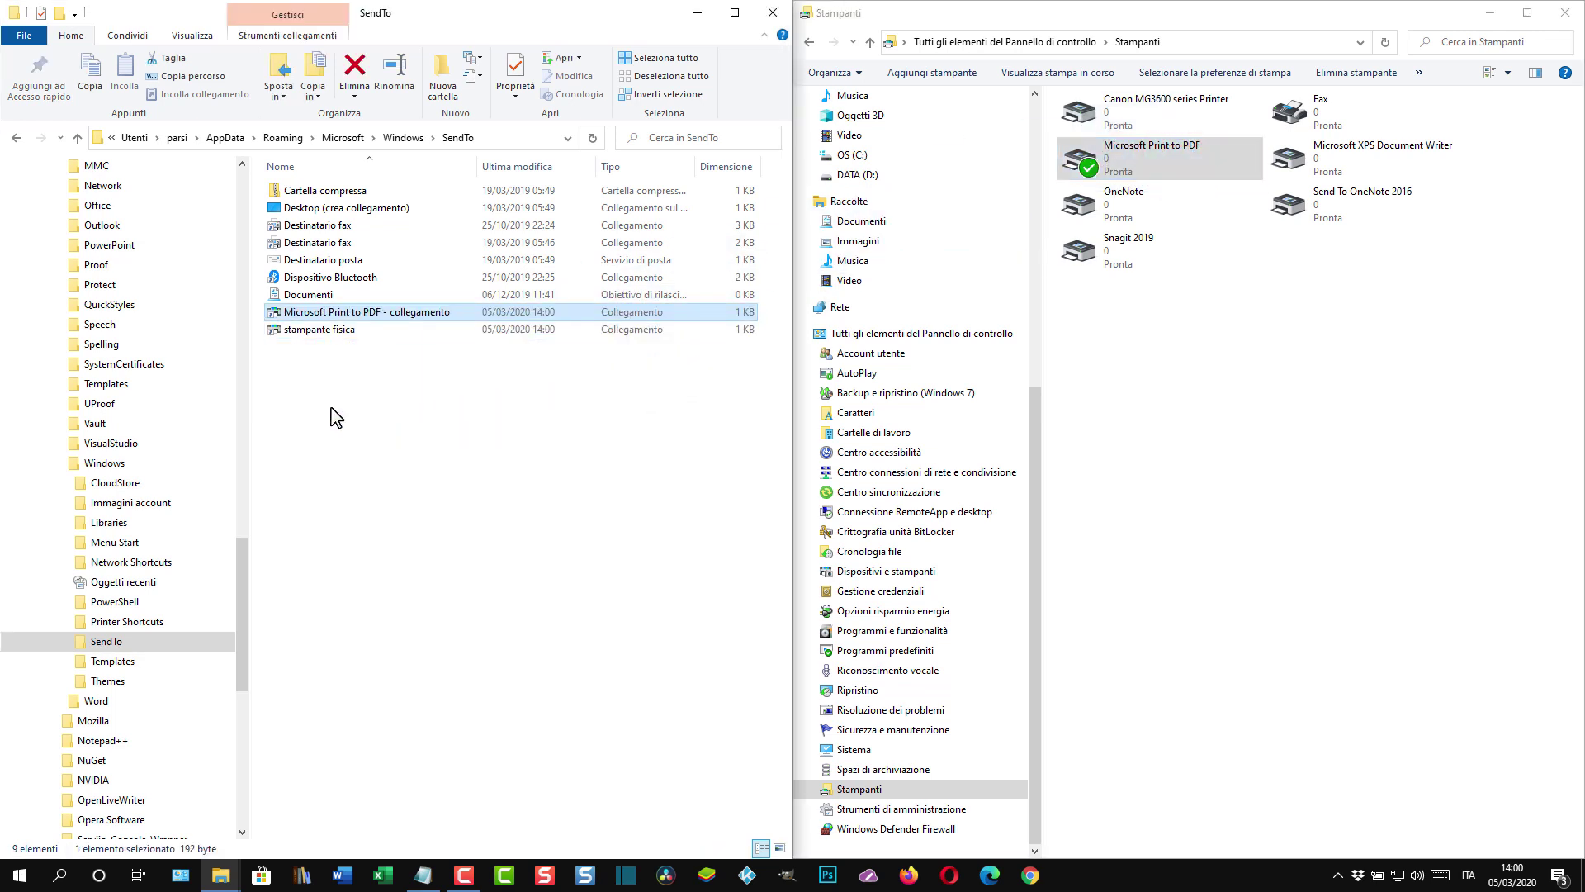
right_click(357, 312)
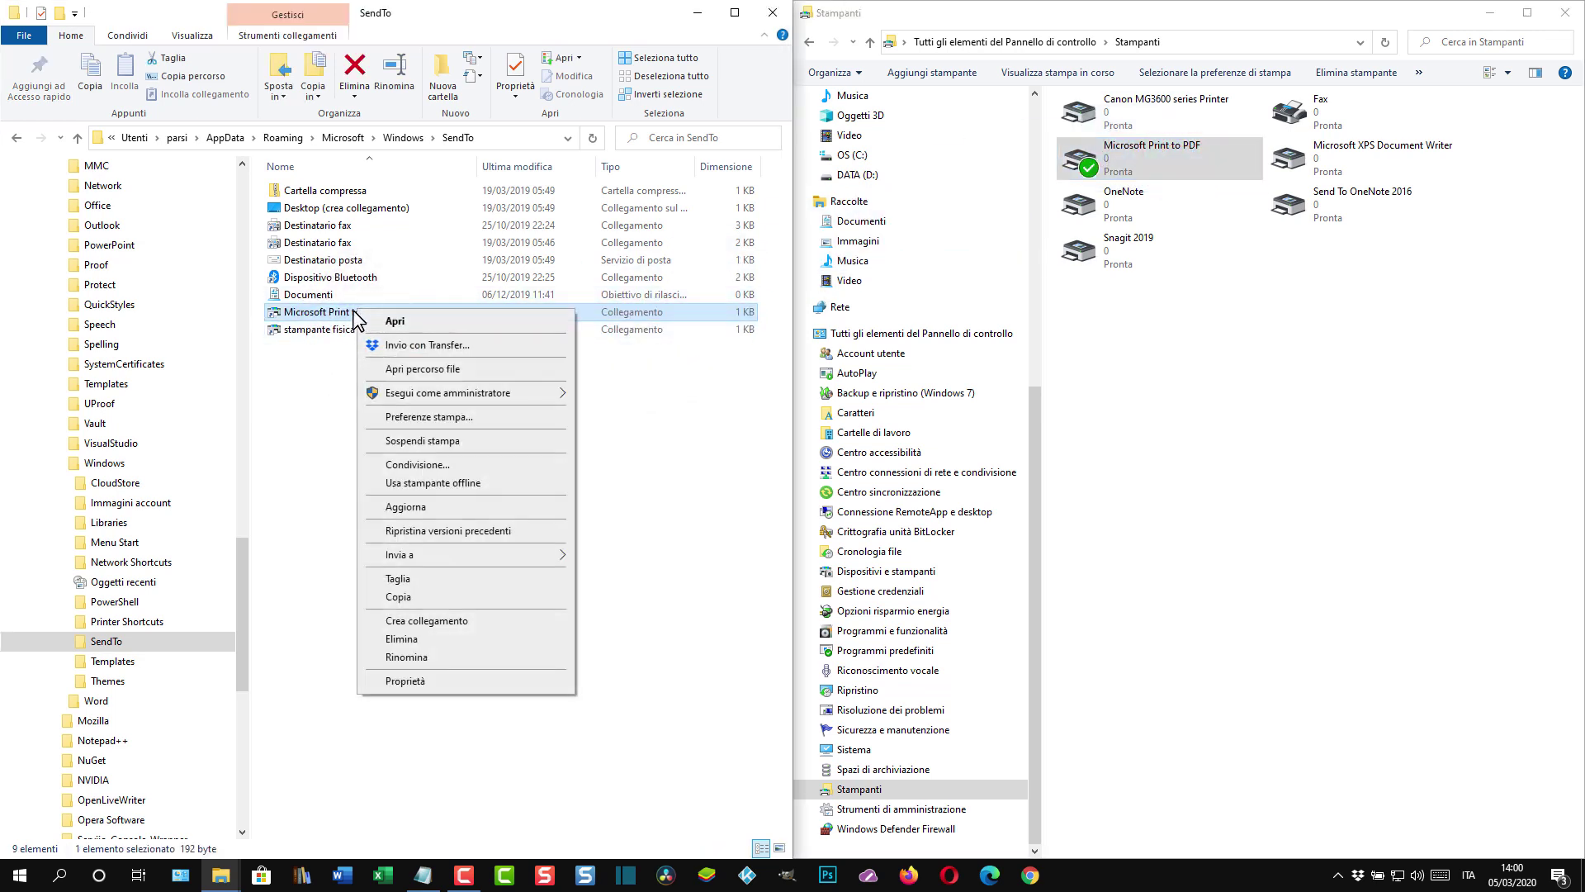
click(405, 657)
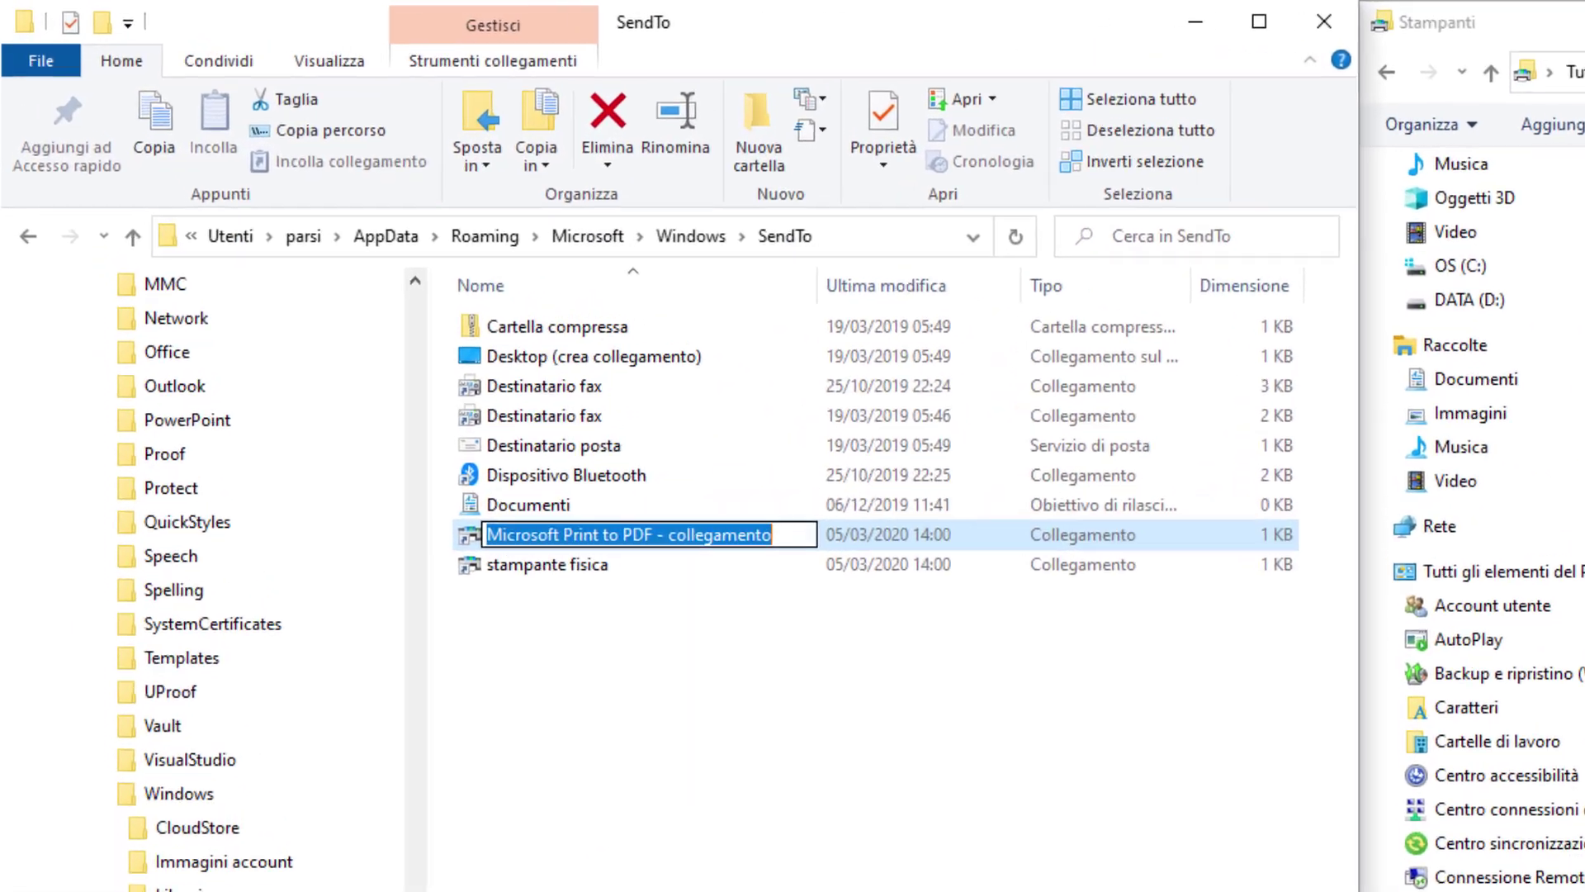
text(sta)
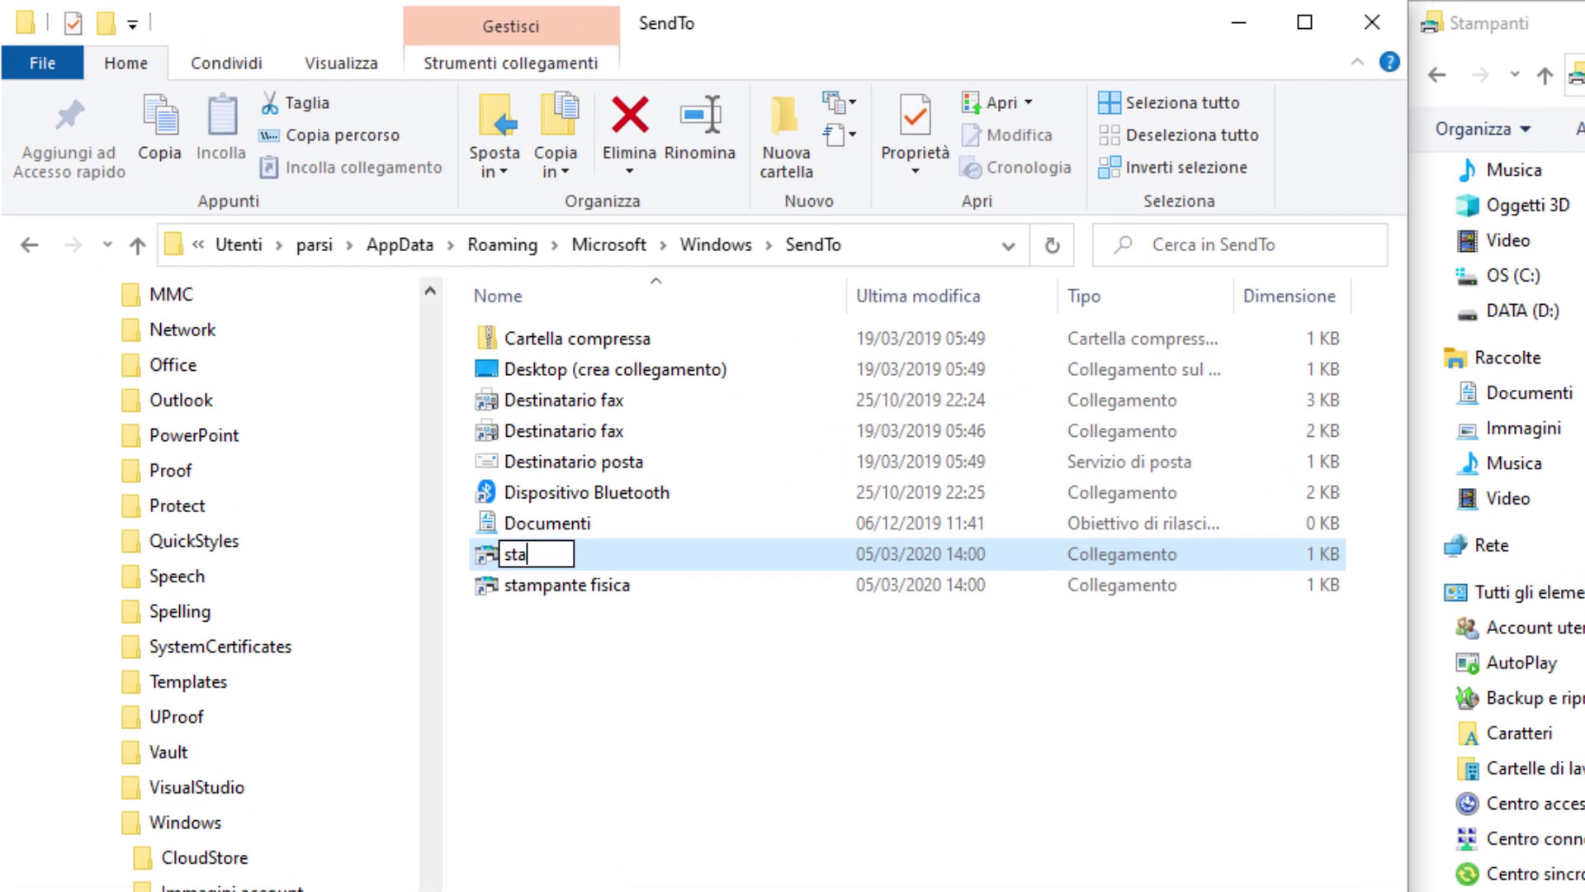
text(mpante )
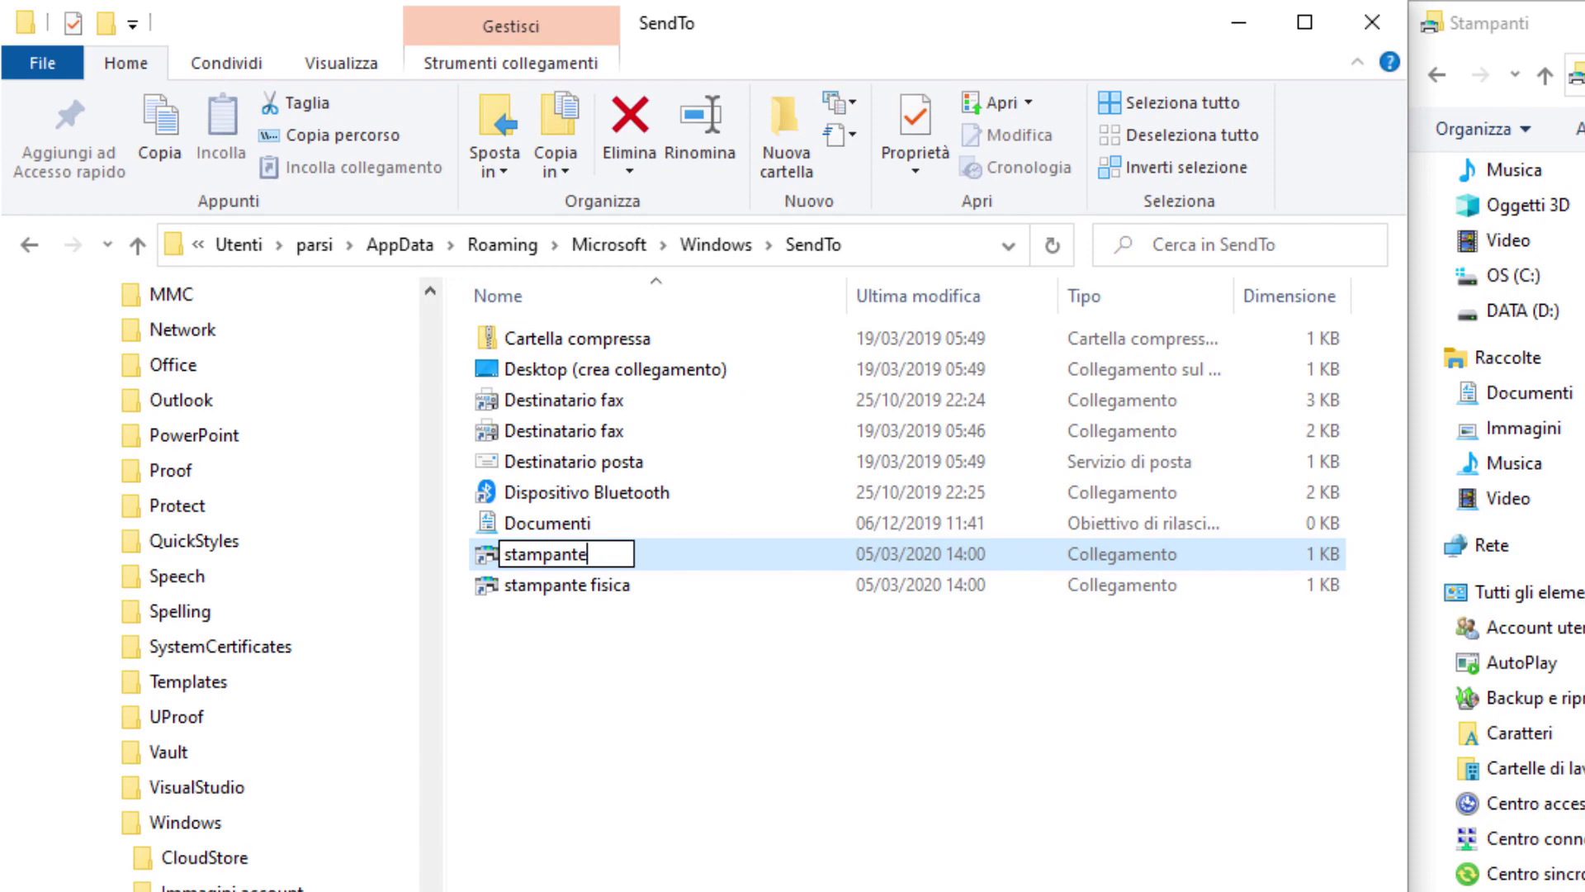
text(virtual)
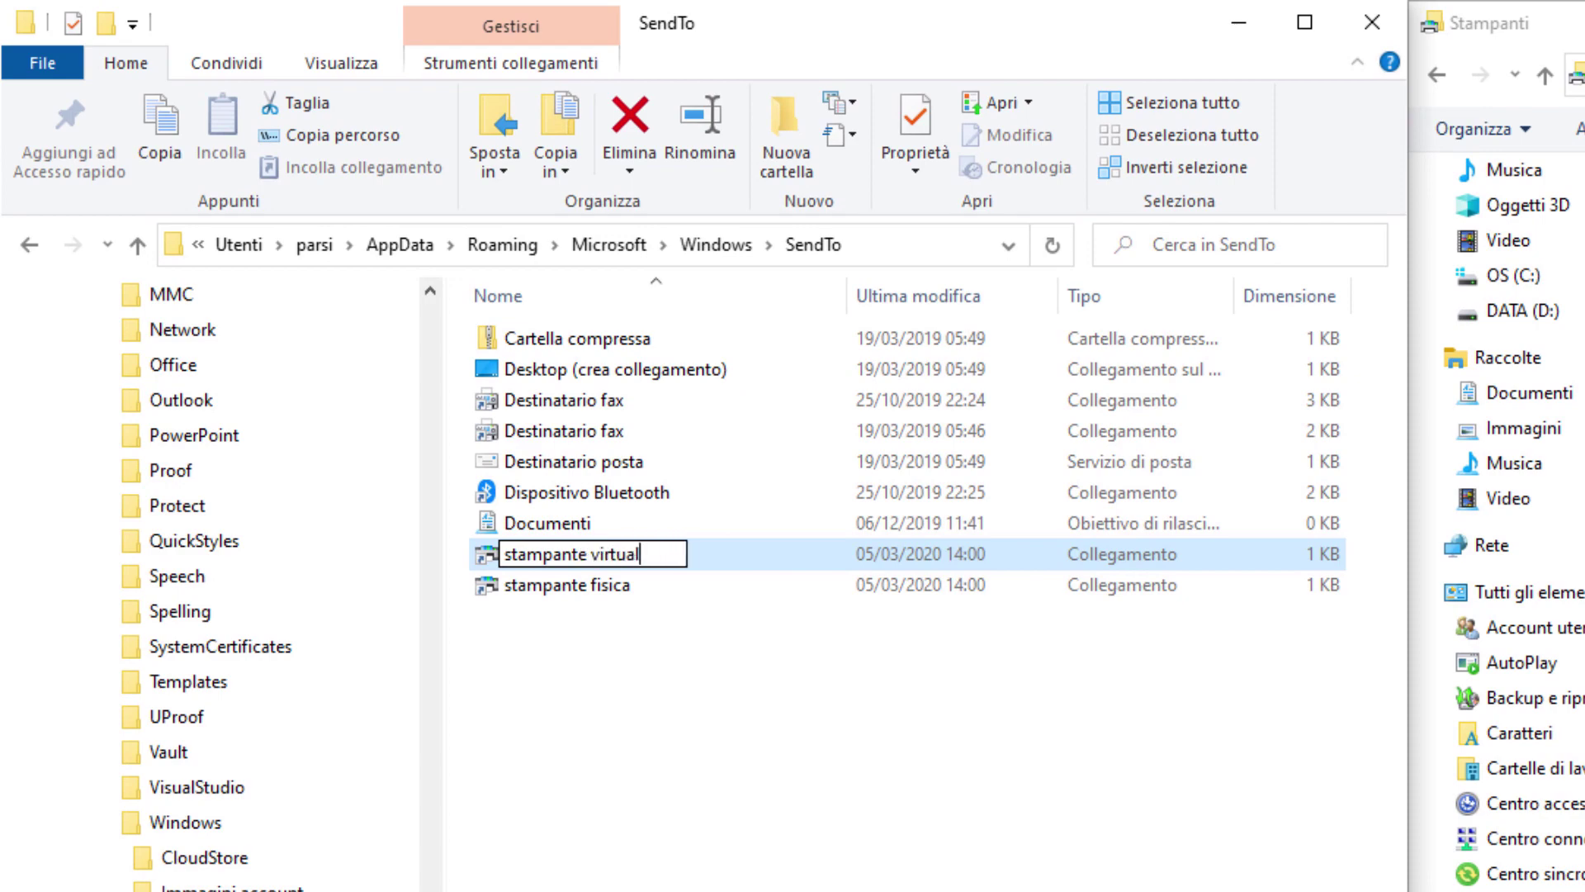
text(e)
key(Return)
click(740, 699)
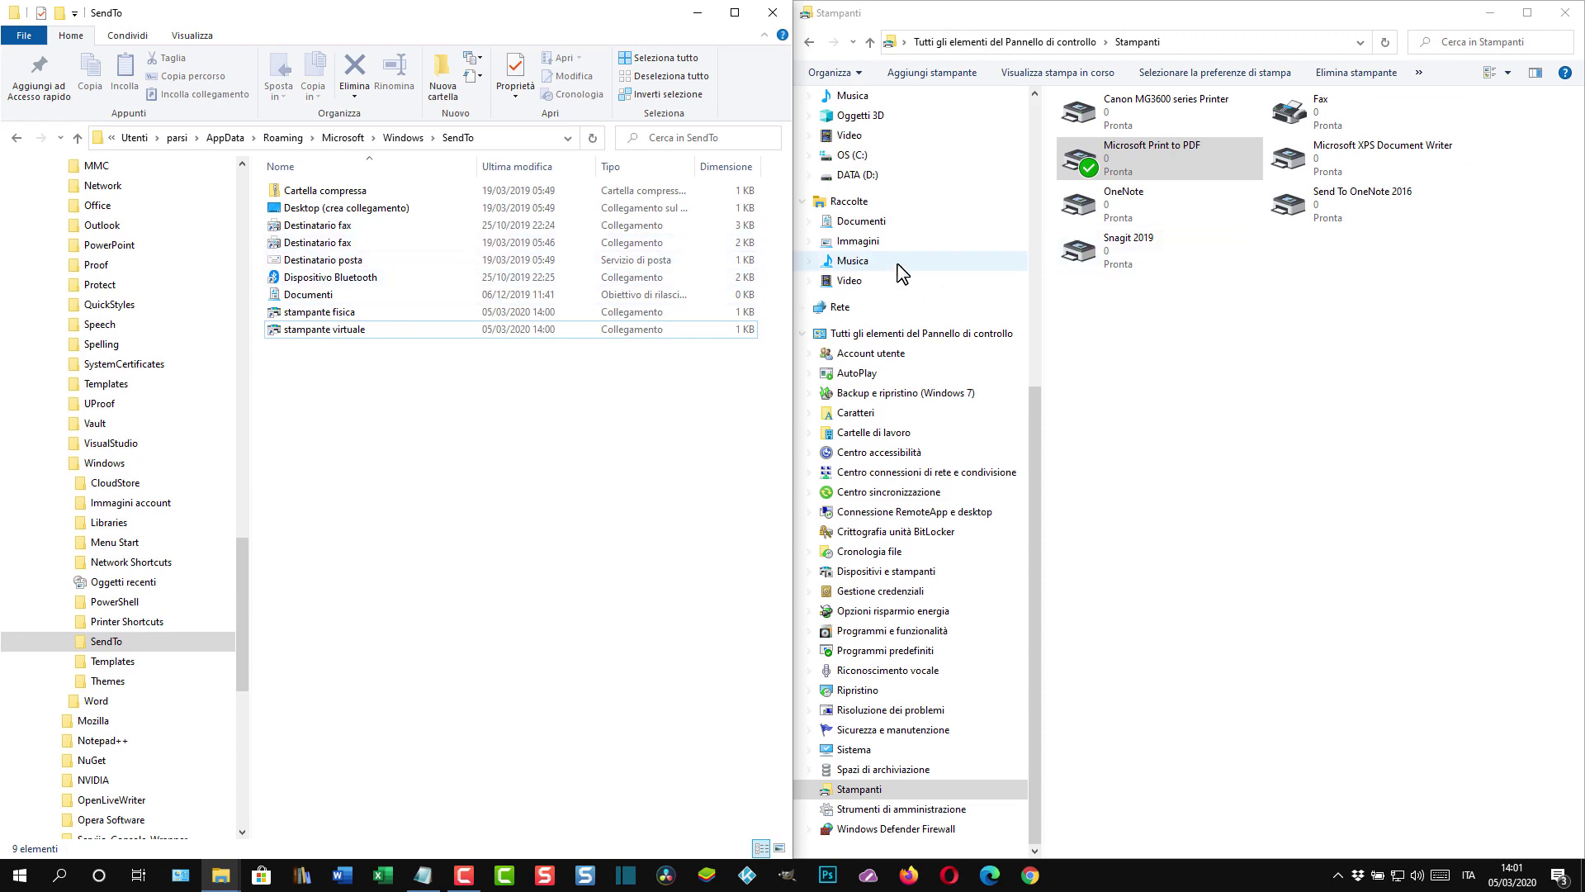
Close the SendTo and Stampanti windows to return to the desktop
click(772, 12)
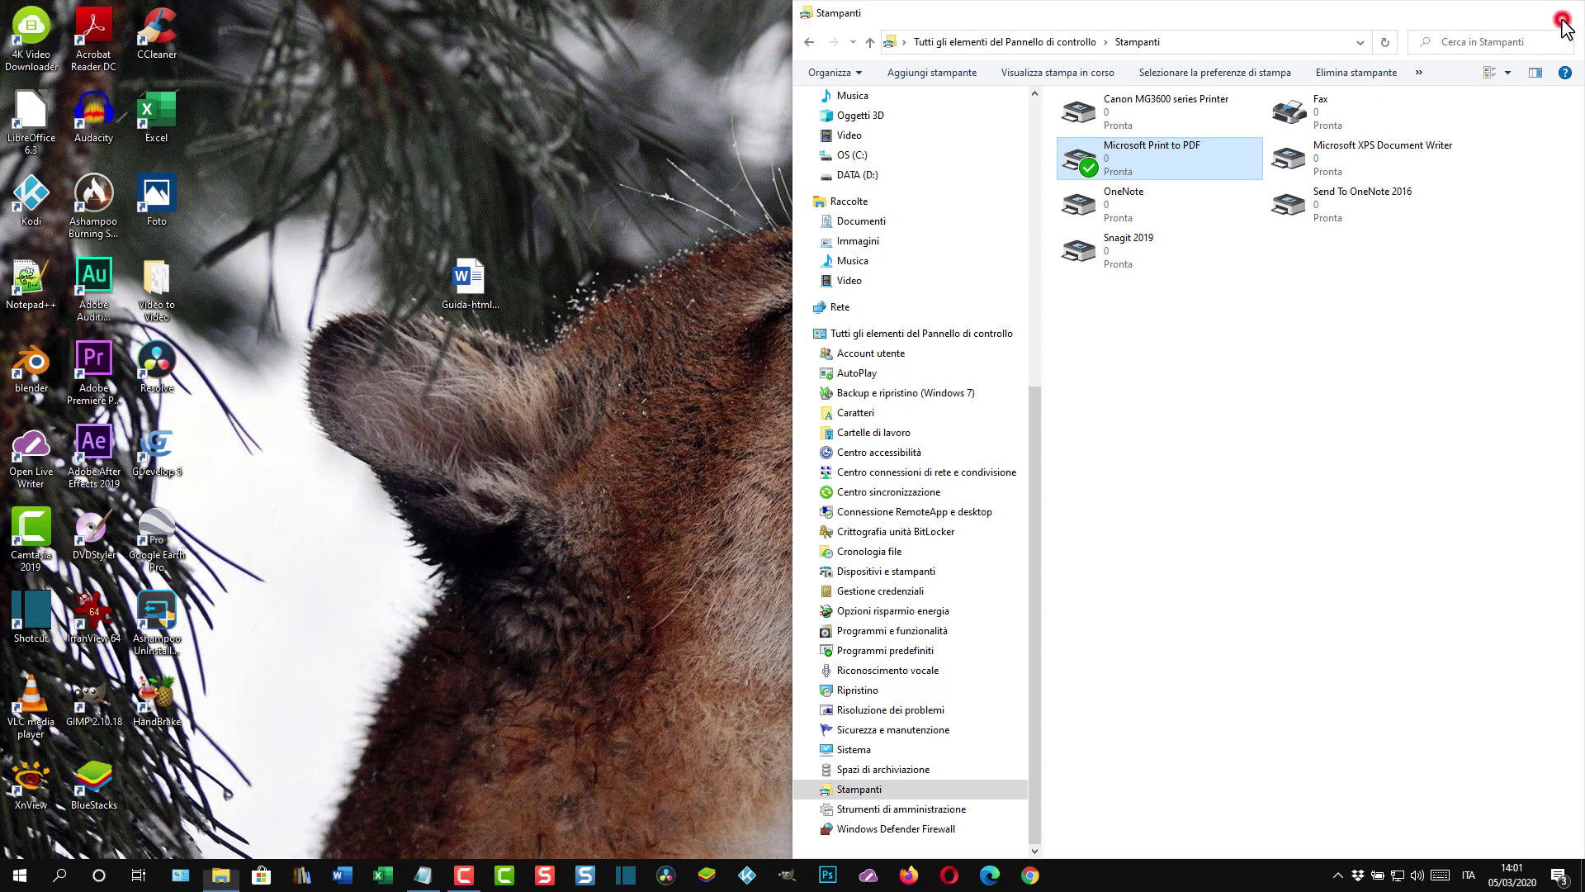
click(1563, 18)
click(774, 368)
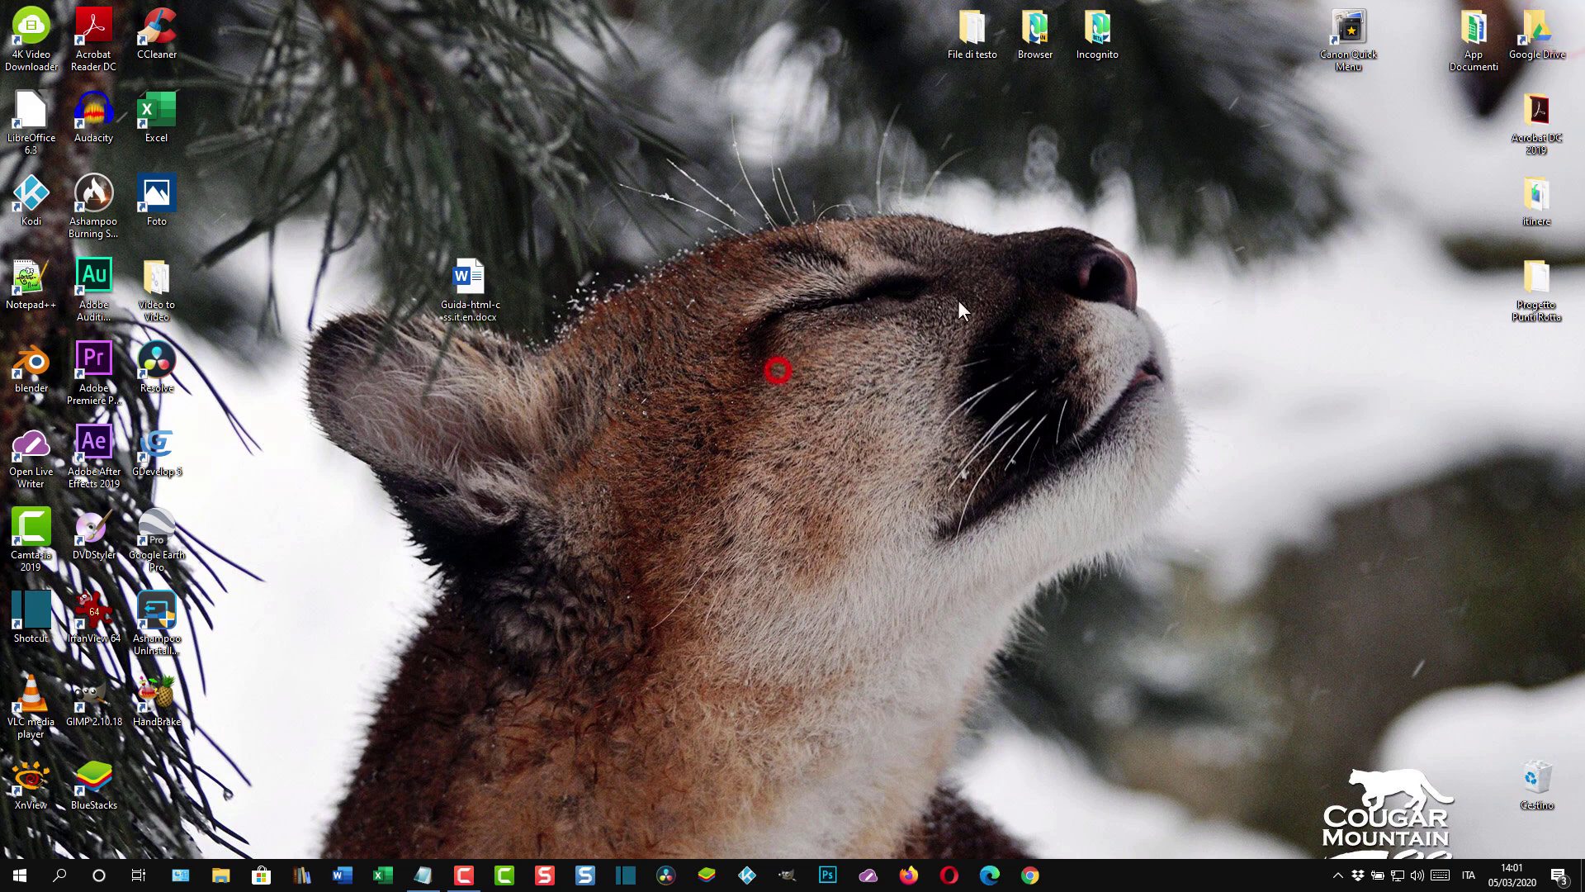
Send the Guida-html Word document on the desktop to stampante virtuale
click(460, 281)
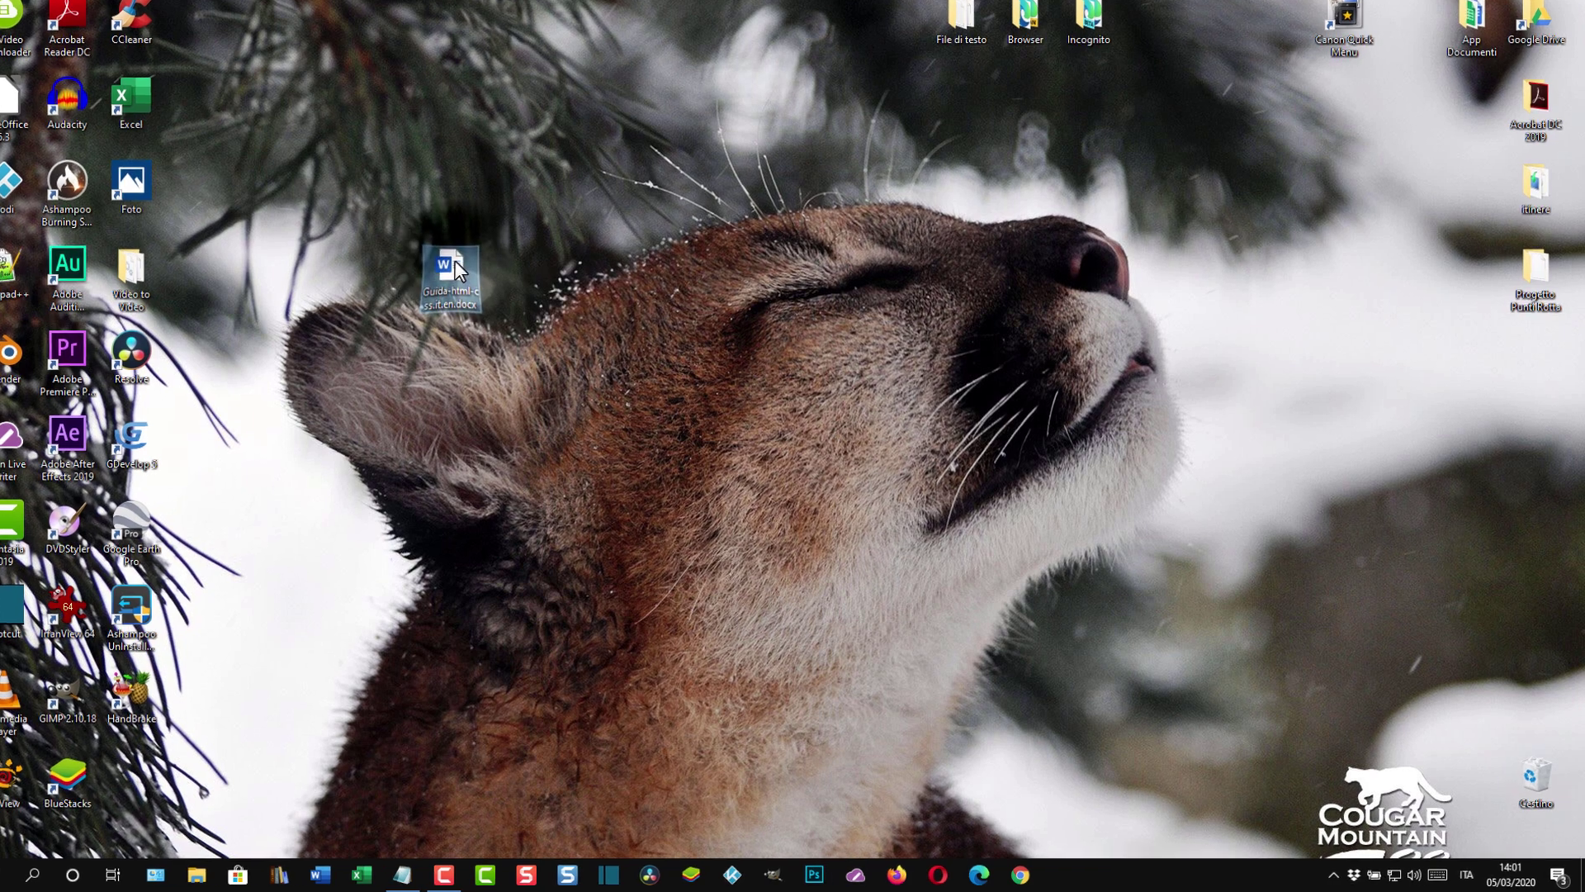
right_click(474, 279)
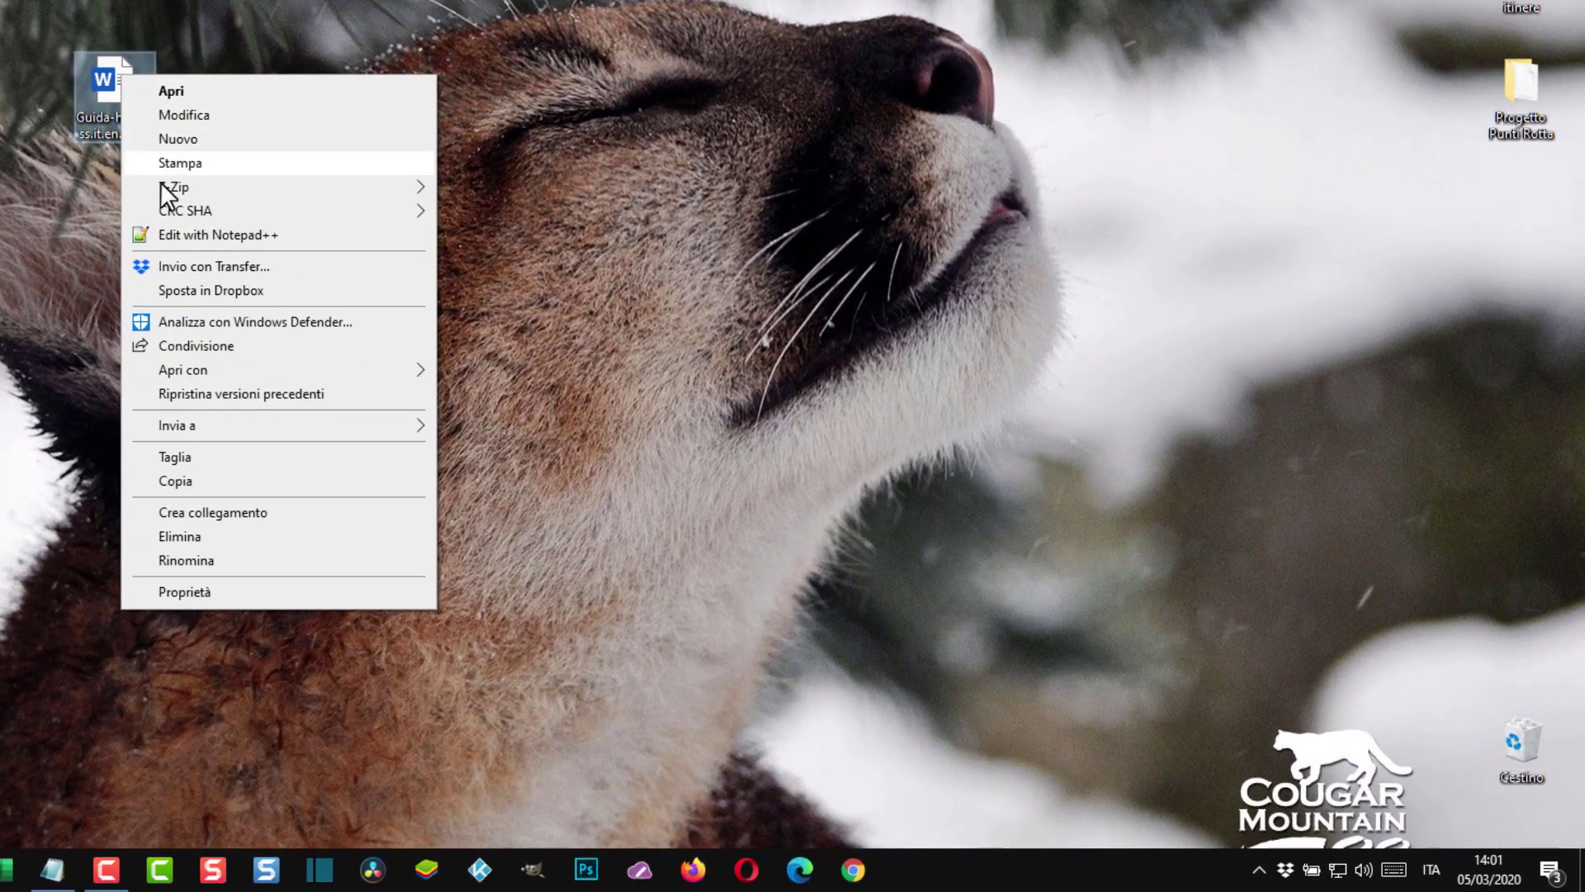
mouse_move(221, 425)
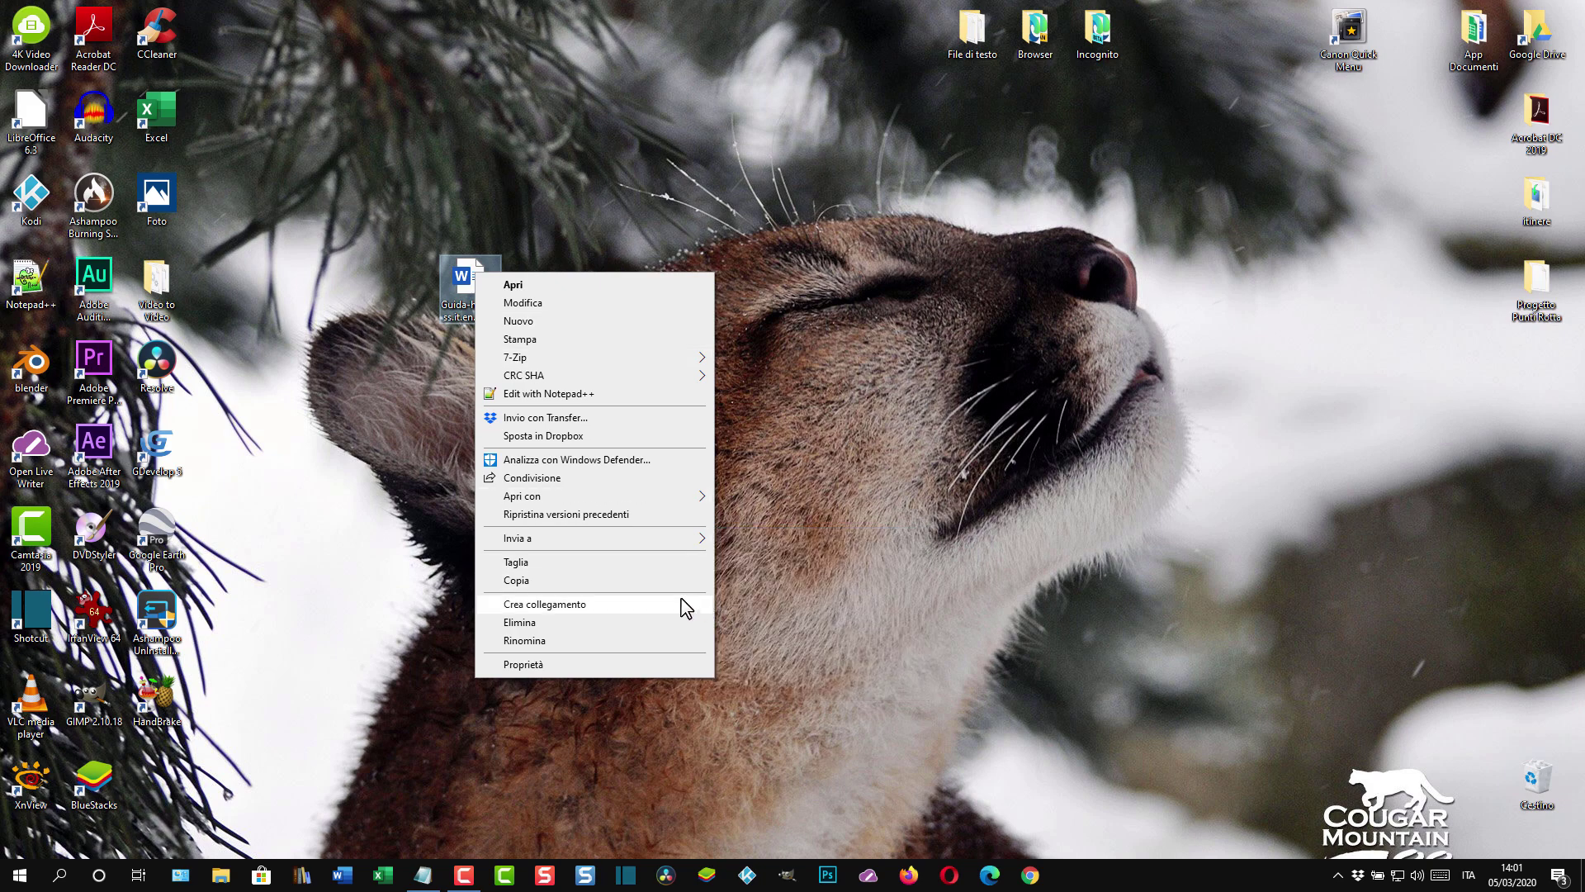
mouse_move(685, 538)
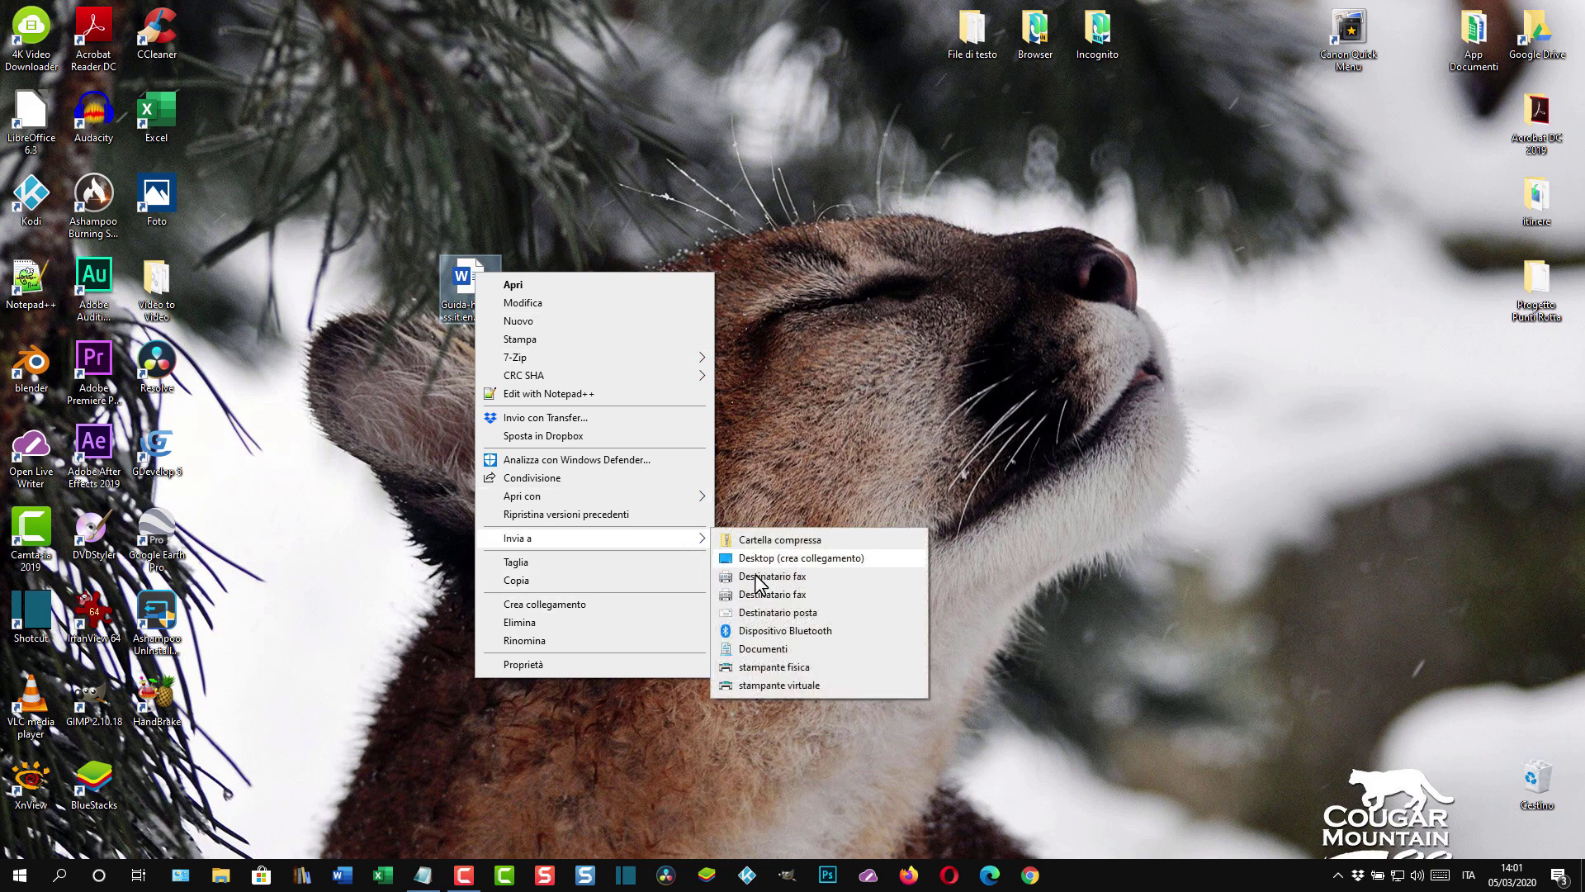
click(790, 685)
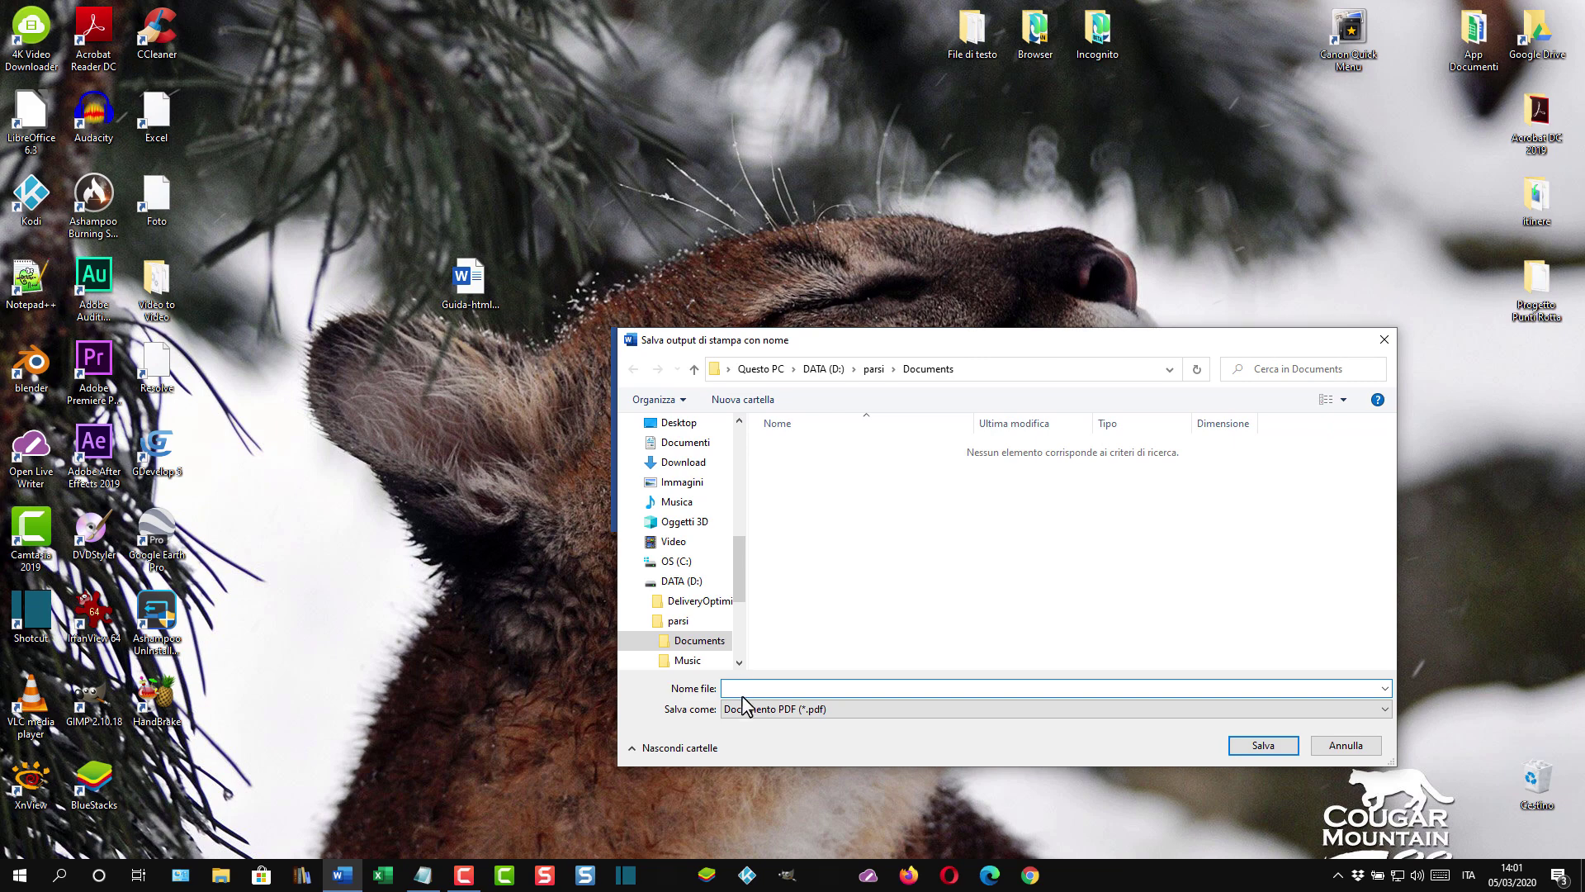
Save the print output as a PDF named doc 1 in the Download folder
click(742, 688)
text(doc 1)
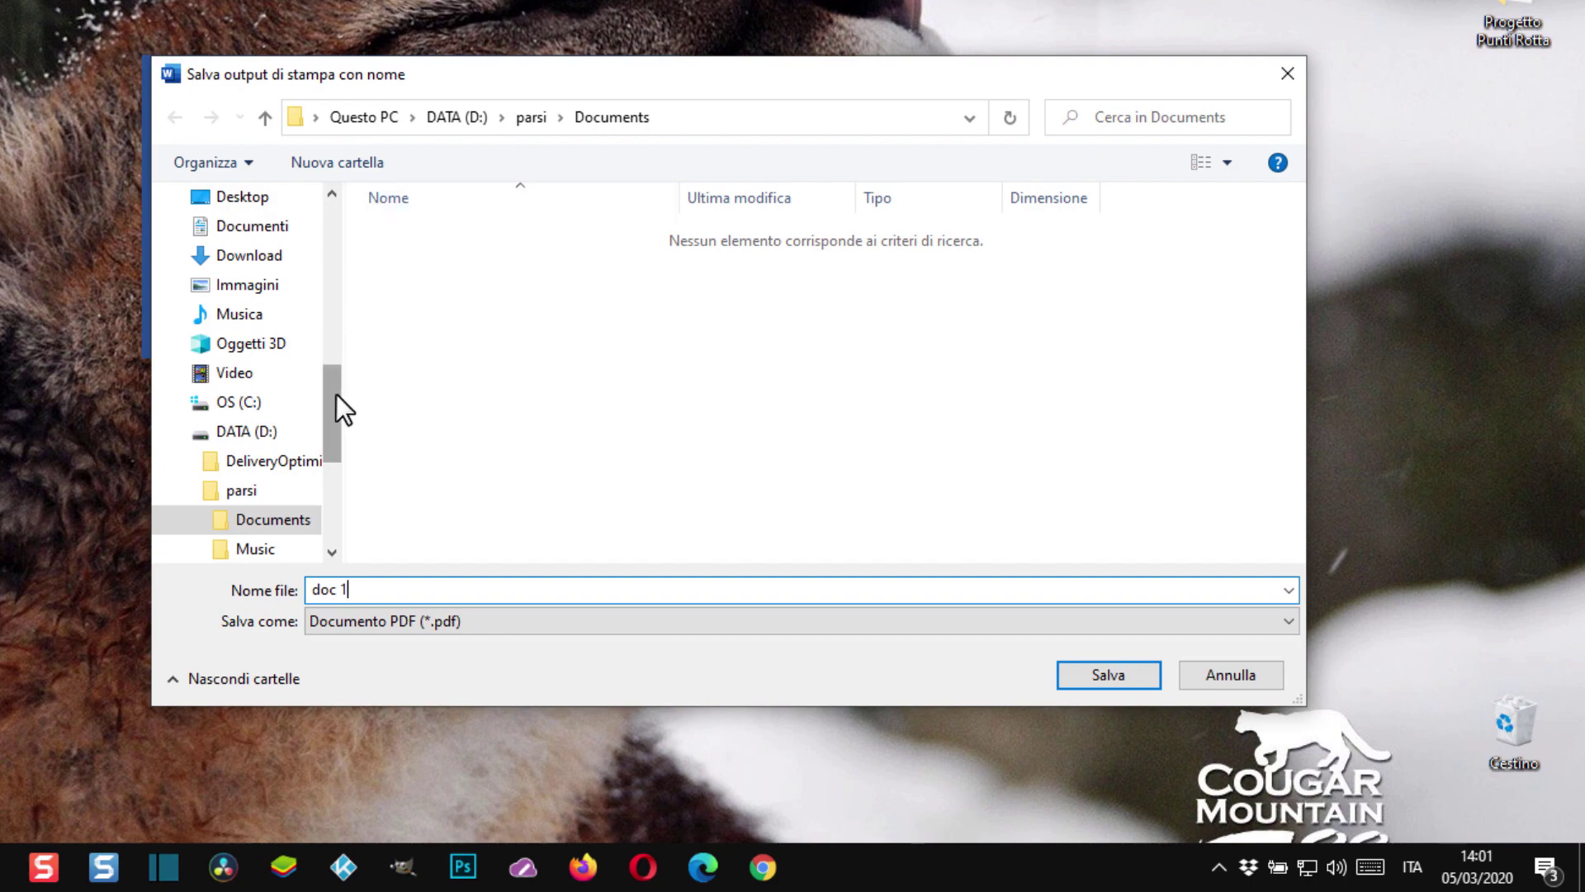
drag(335, 393, 336, 195)
click(258, 341)
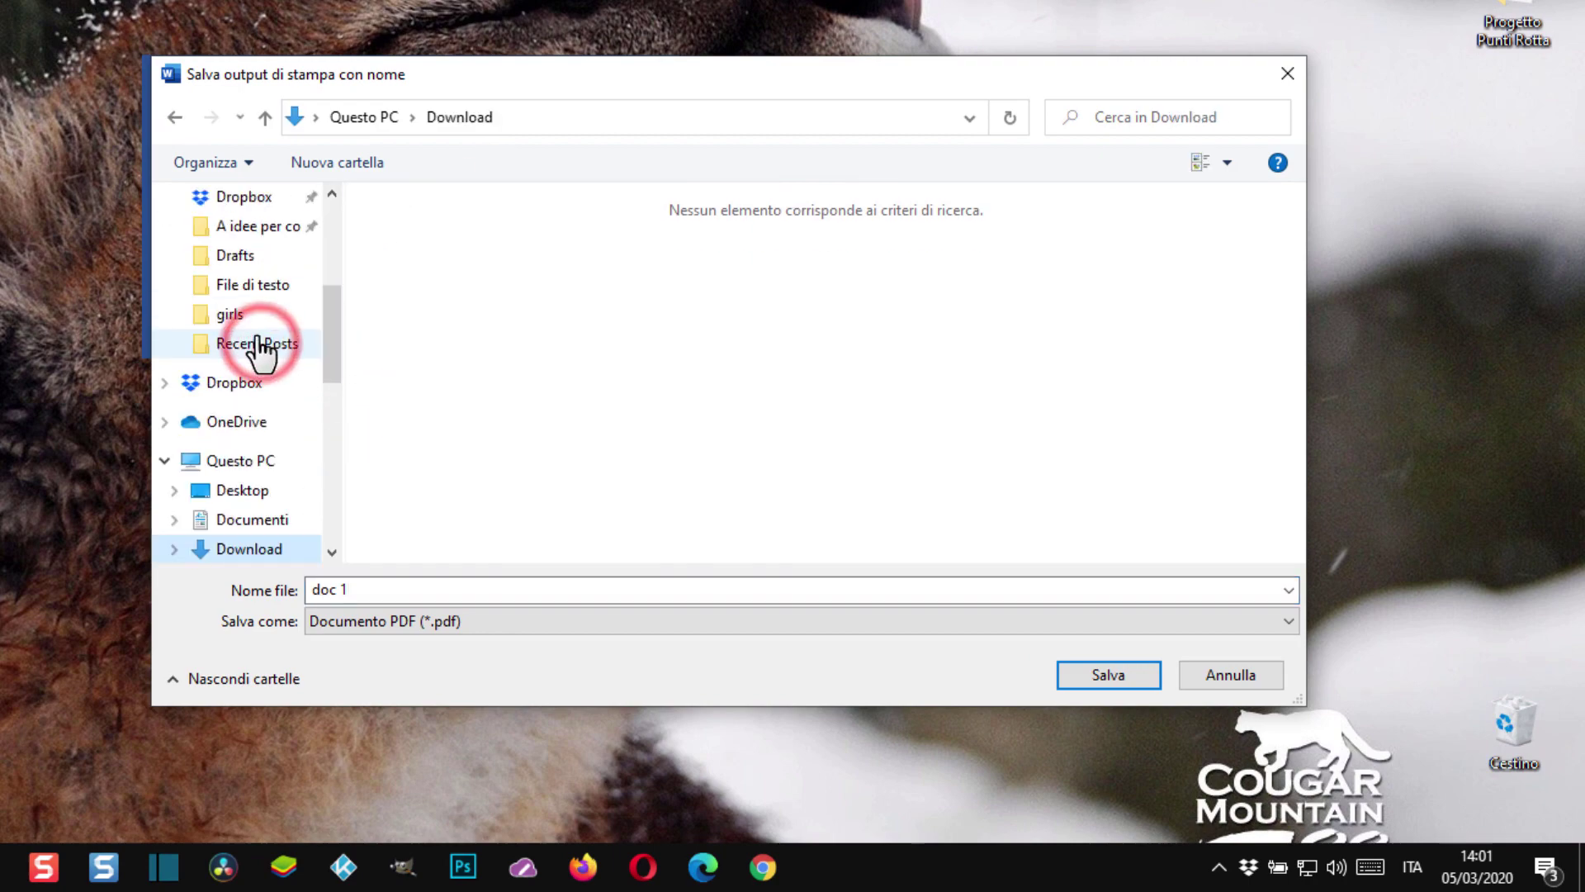
drag(335, 367, 333, 195)
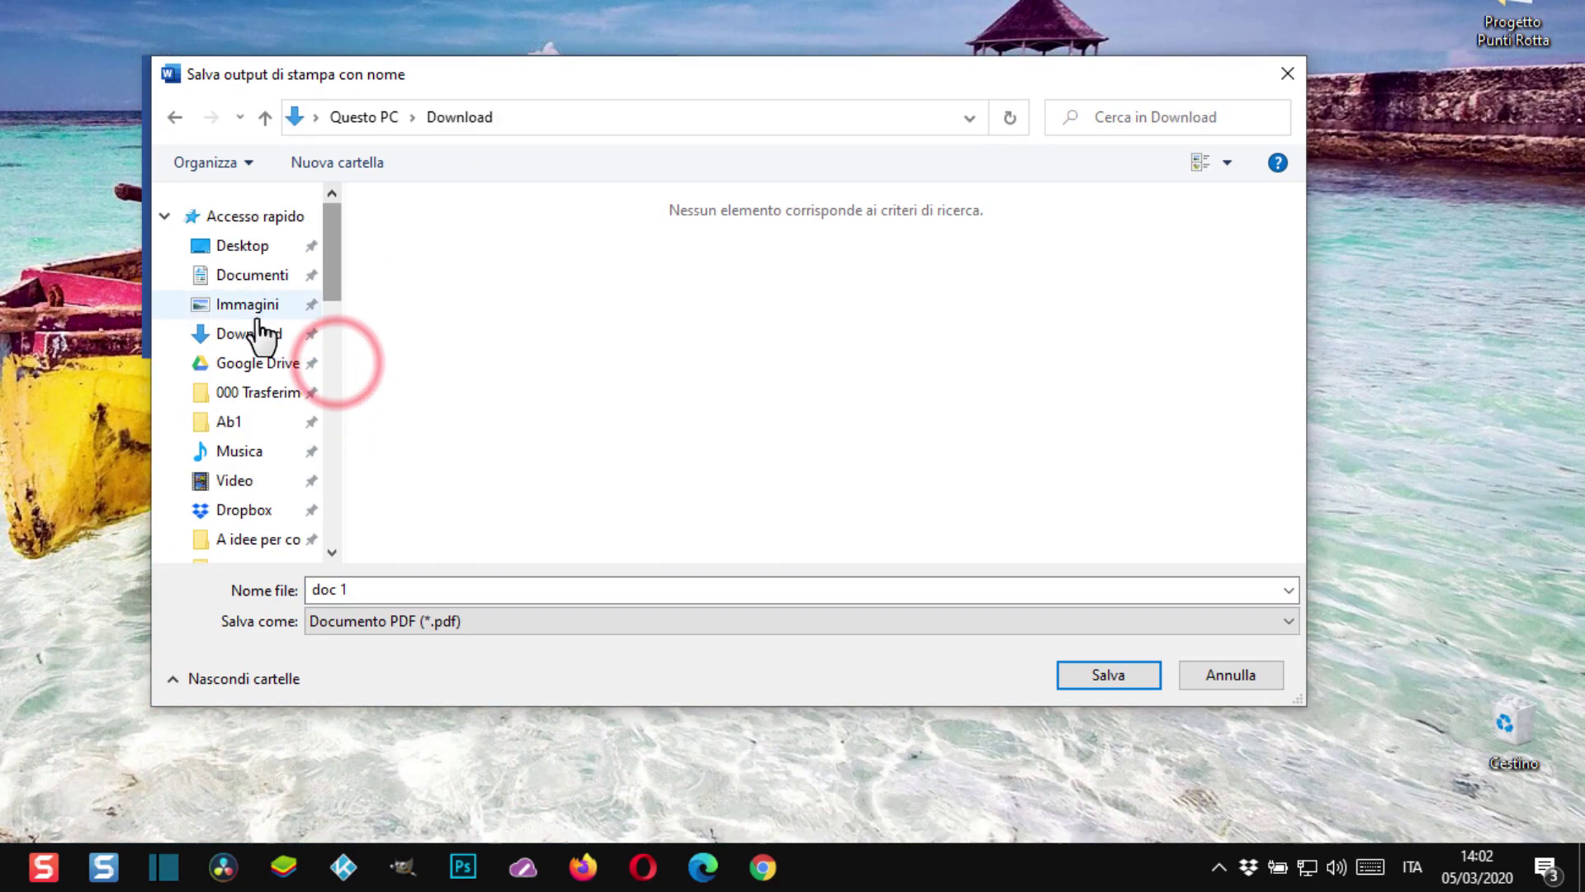
click(256, 333)
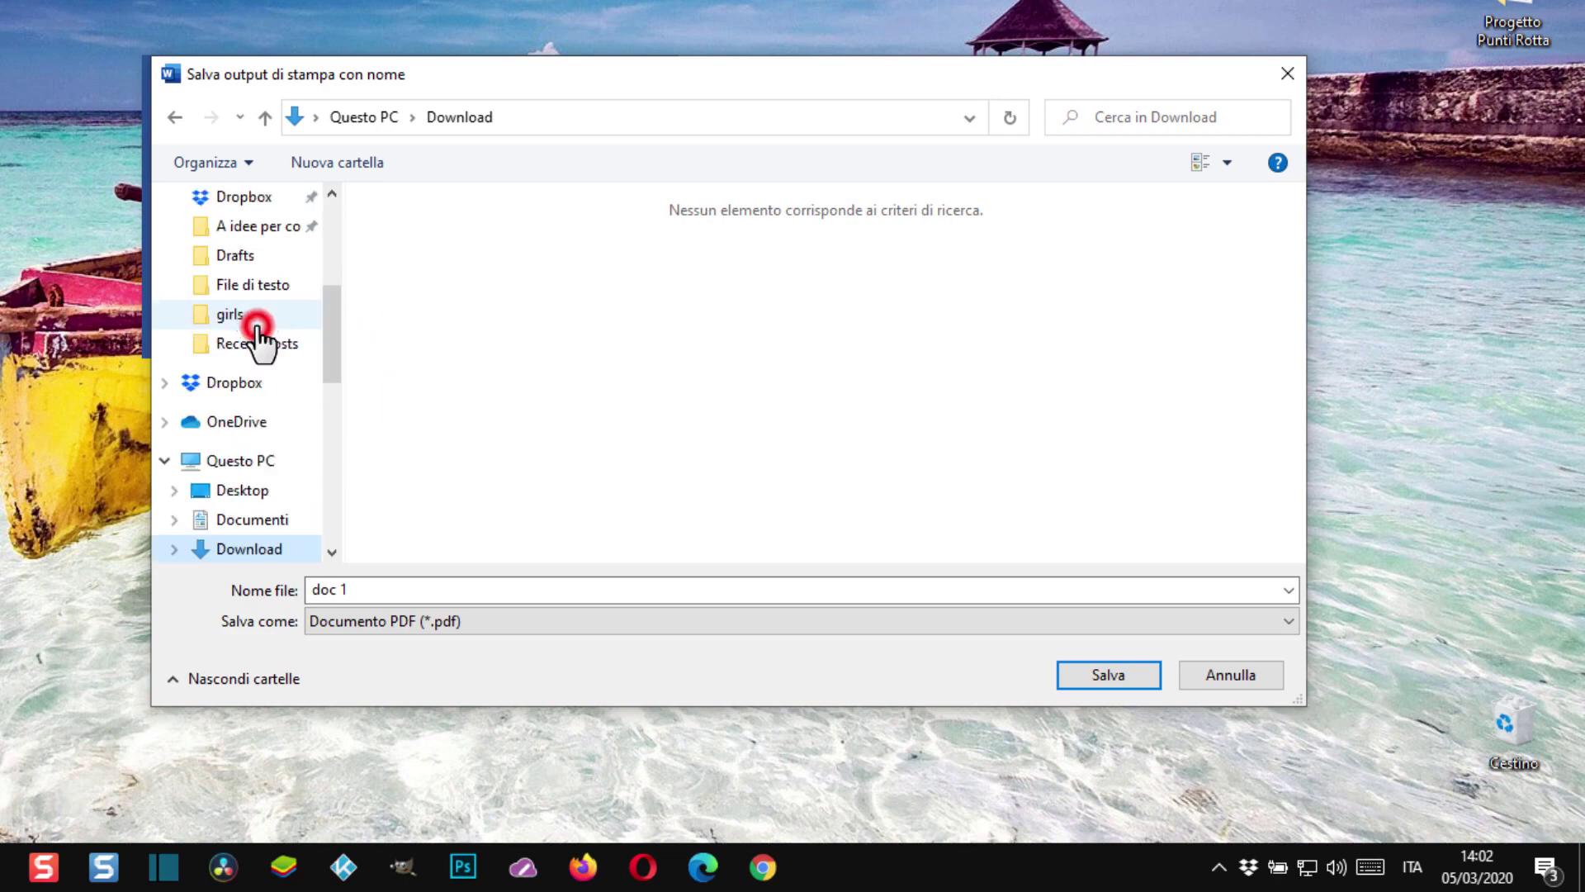
triple_click(364, 583)
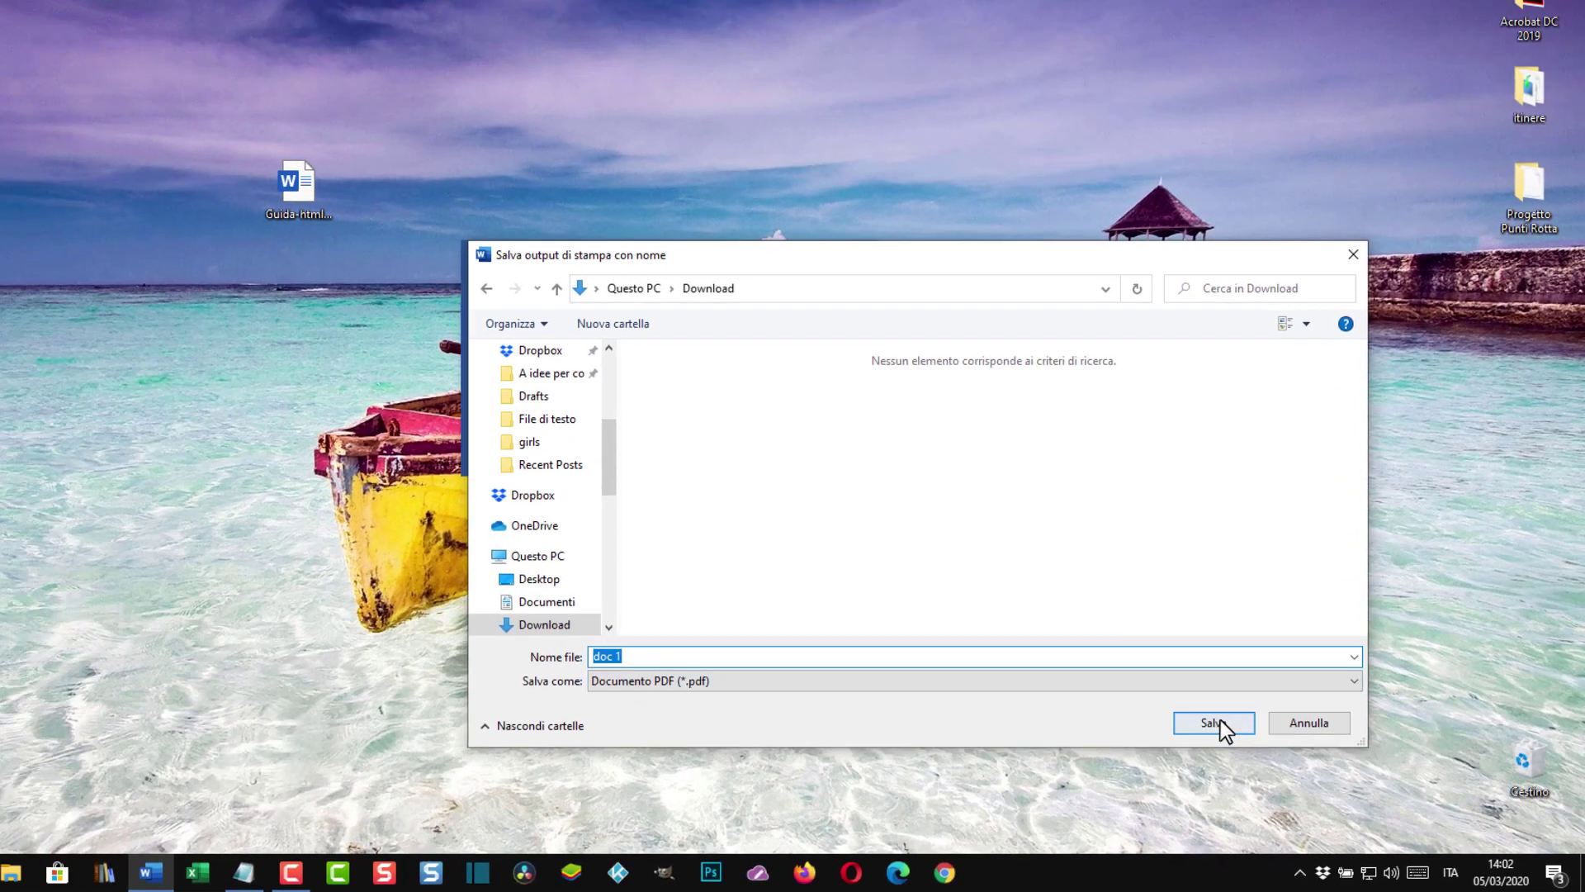
click(1220, 719)
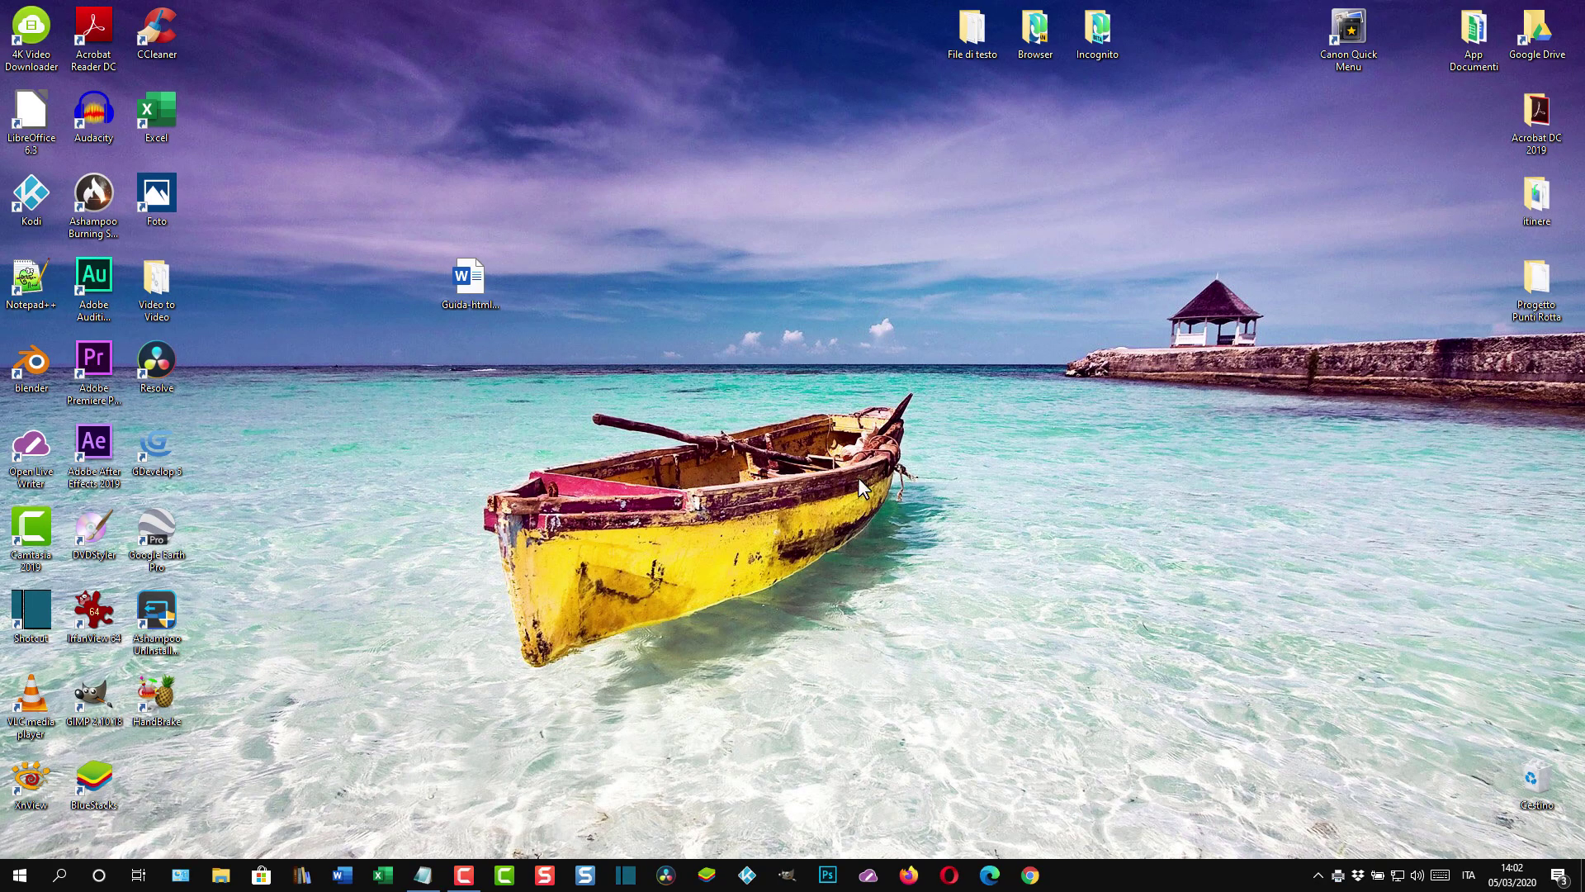
Check the Download folder in File Explorer for doc 1.pdf and minimize the window
click(222, 876)
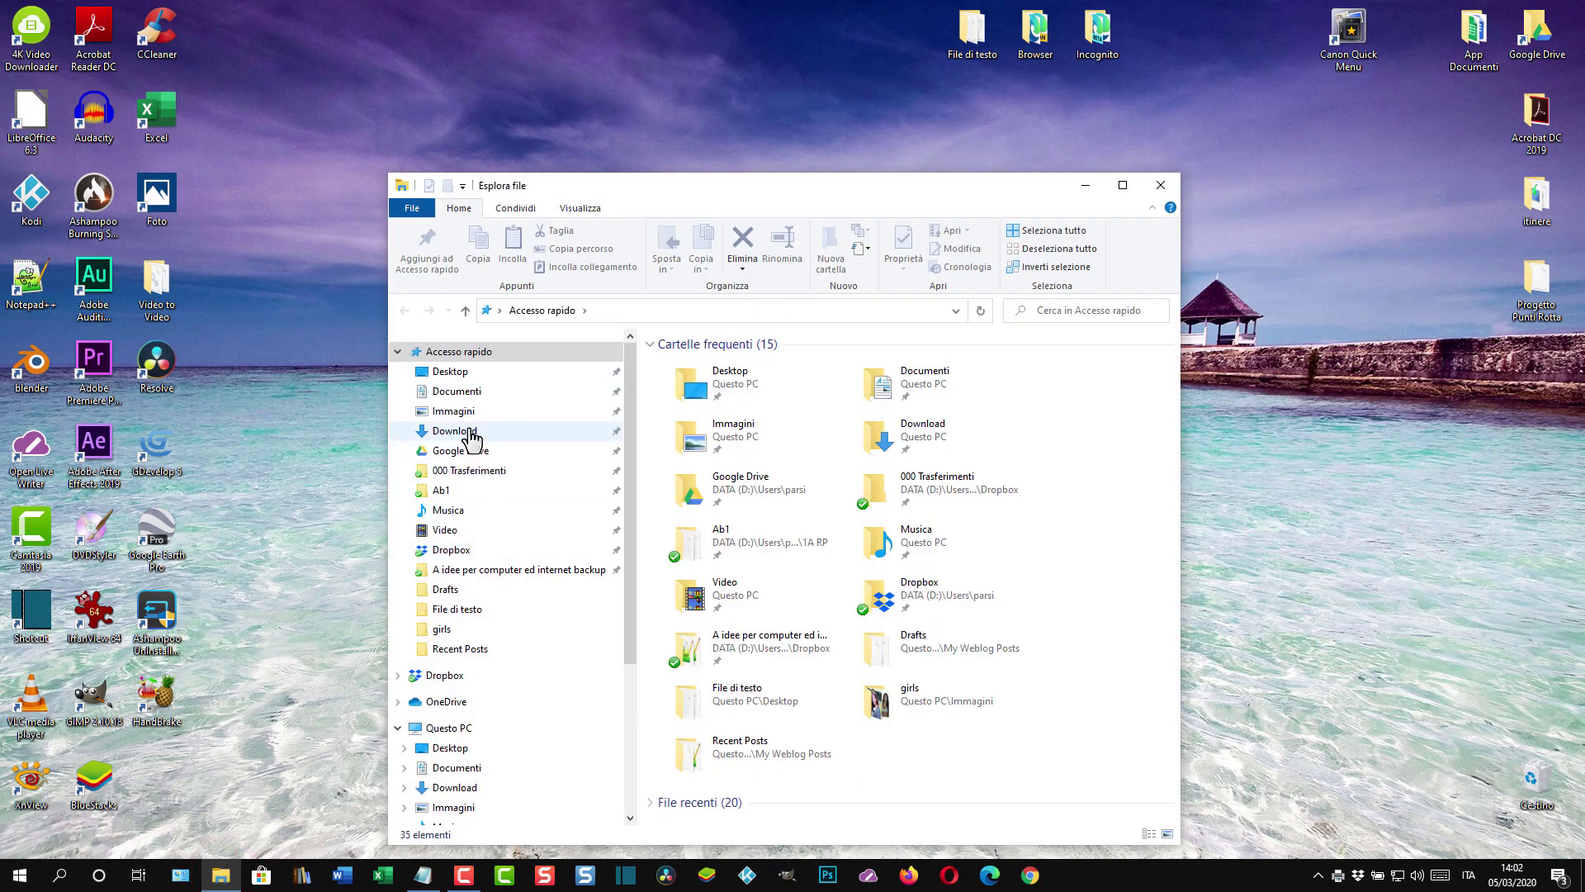
click(467, 434)
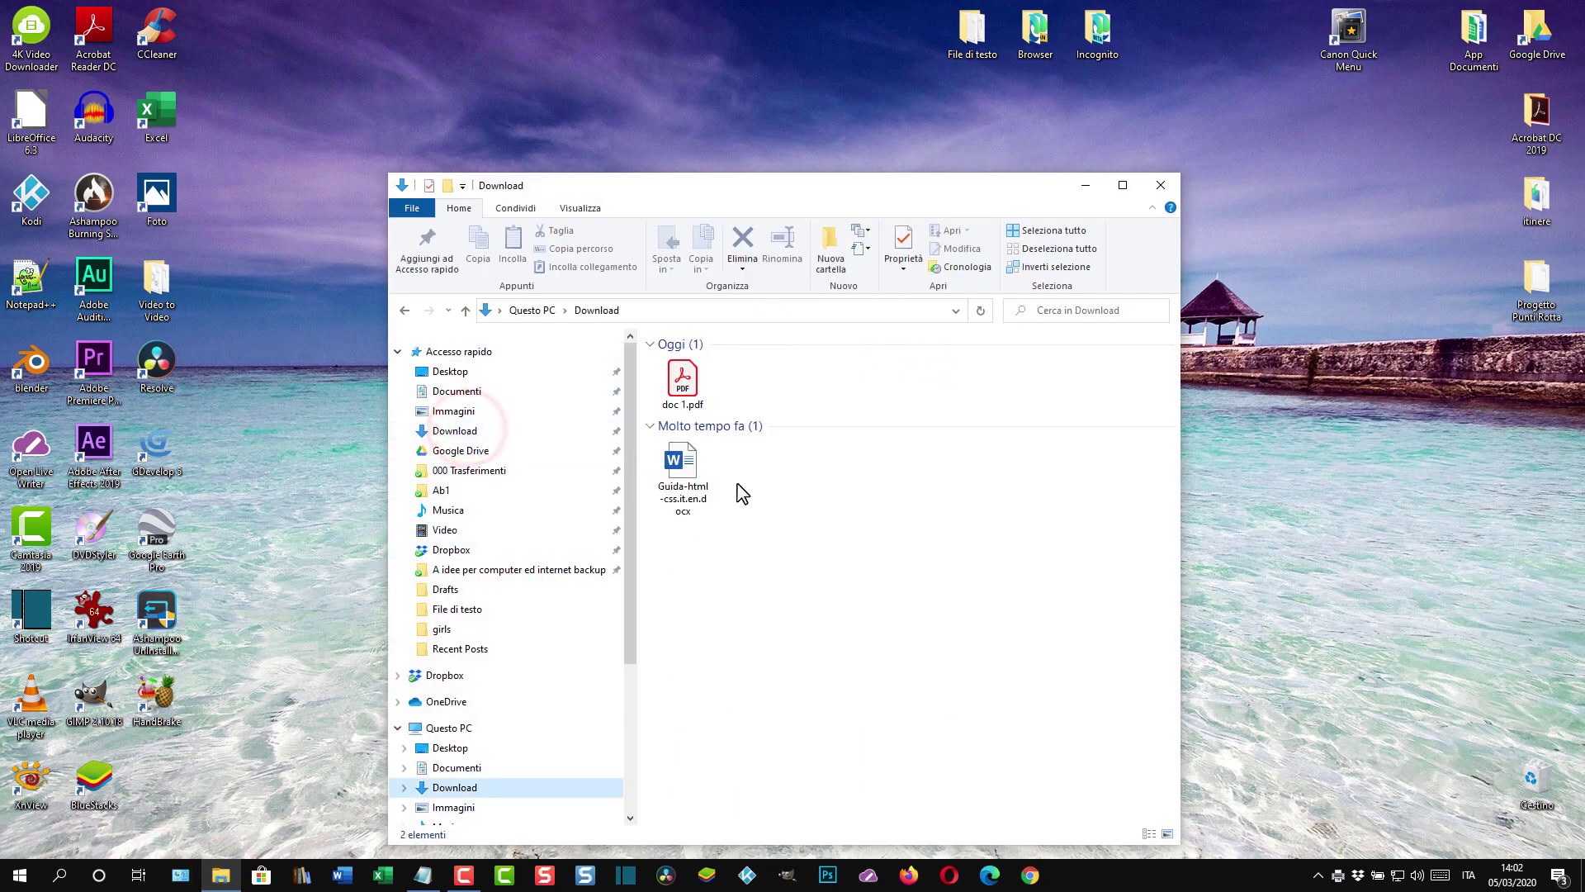
click(684, 389)
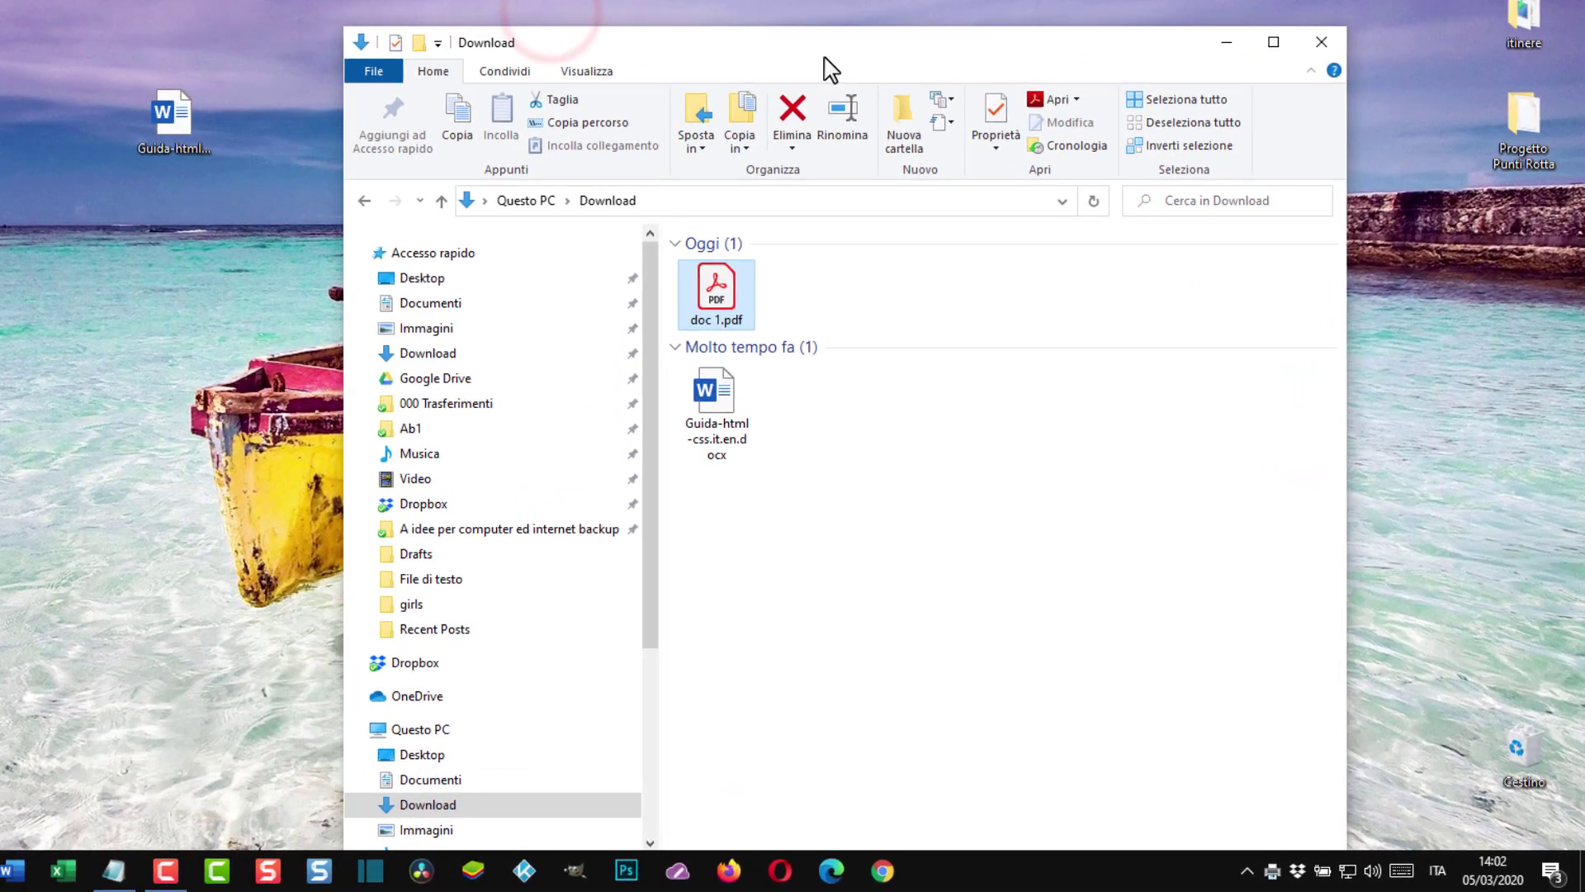
click(1225, 44)
Show the Send to destinations for the Guida-html Word document on the desktop and for Guida-html-css.it.en.docx in the Download folder
right_click(186, 109)
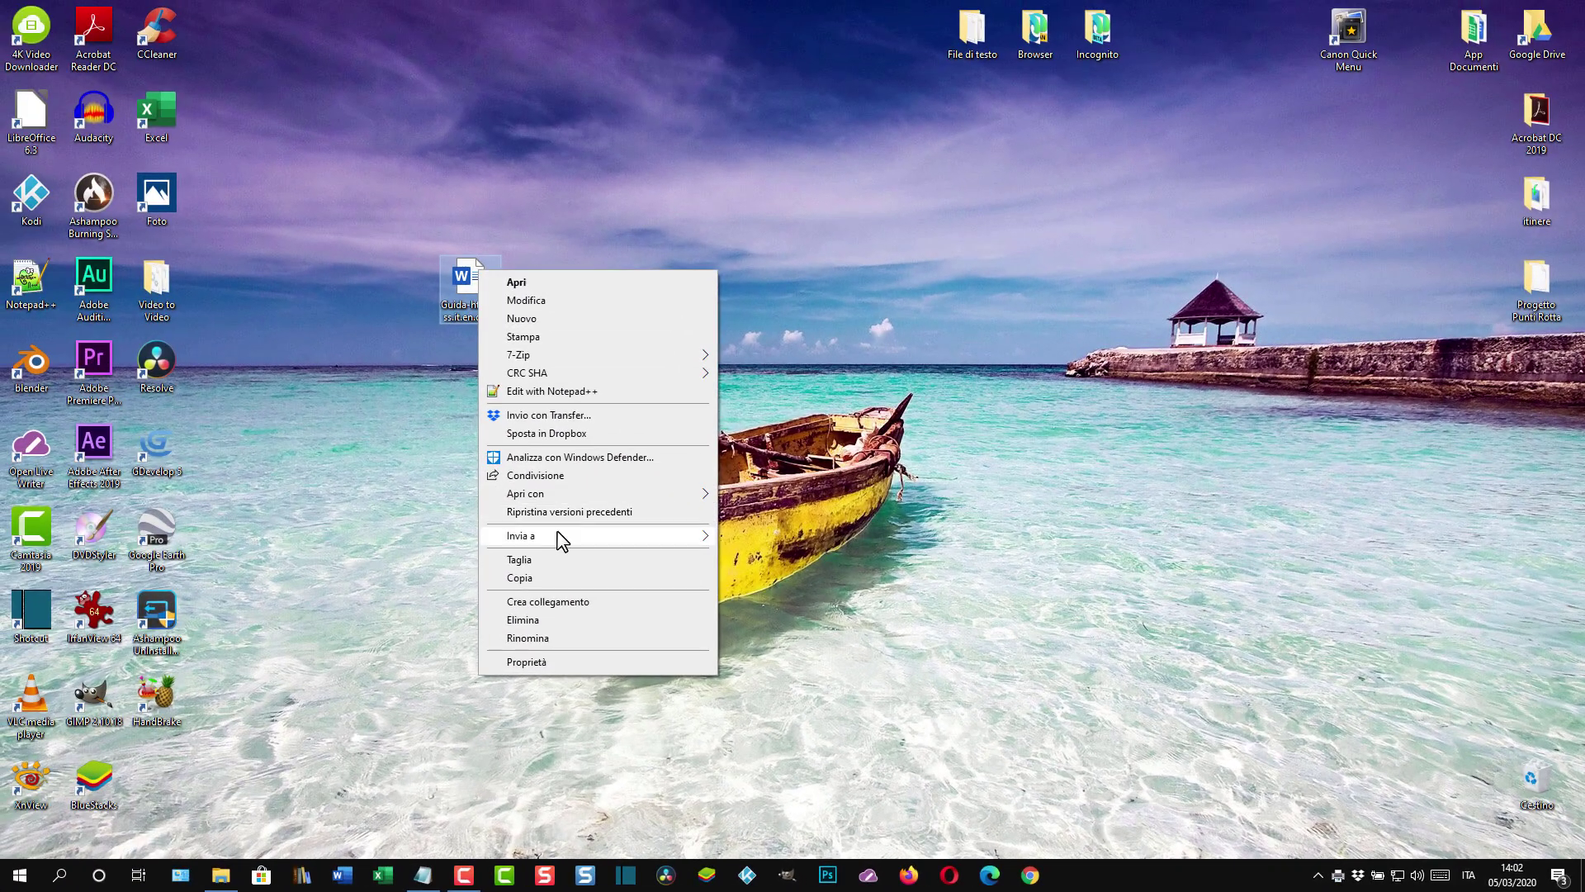
mouse_move(558, 539)
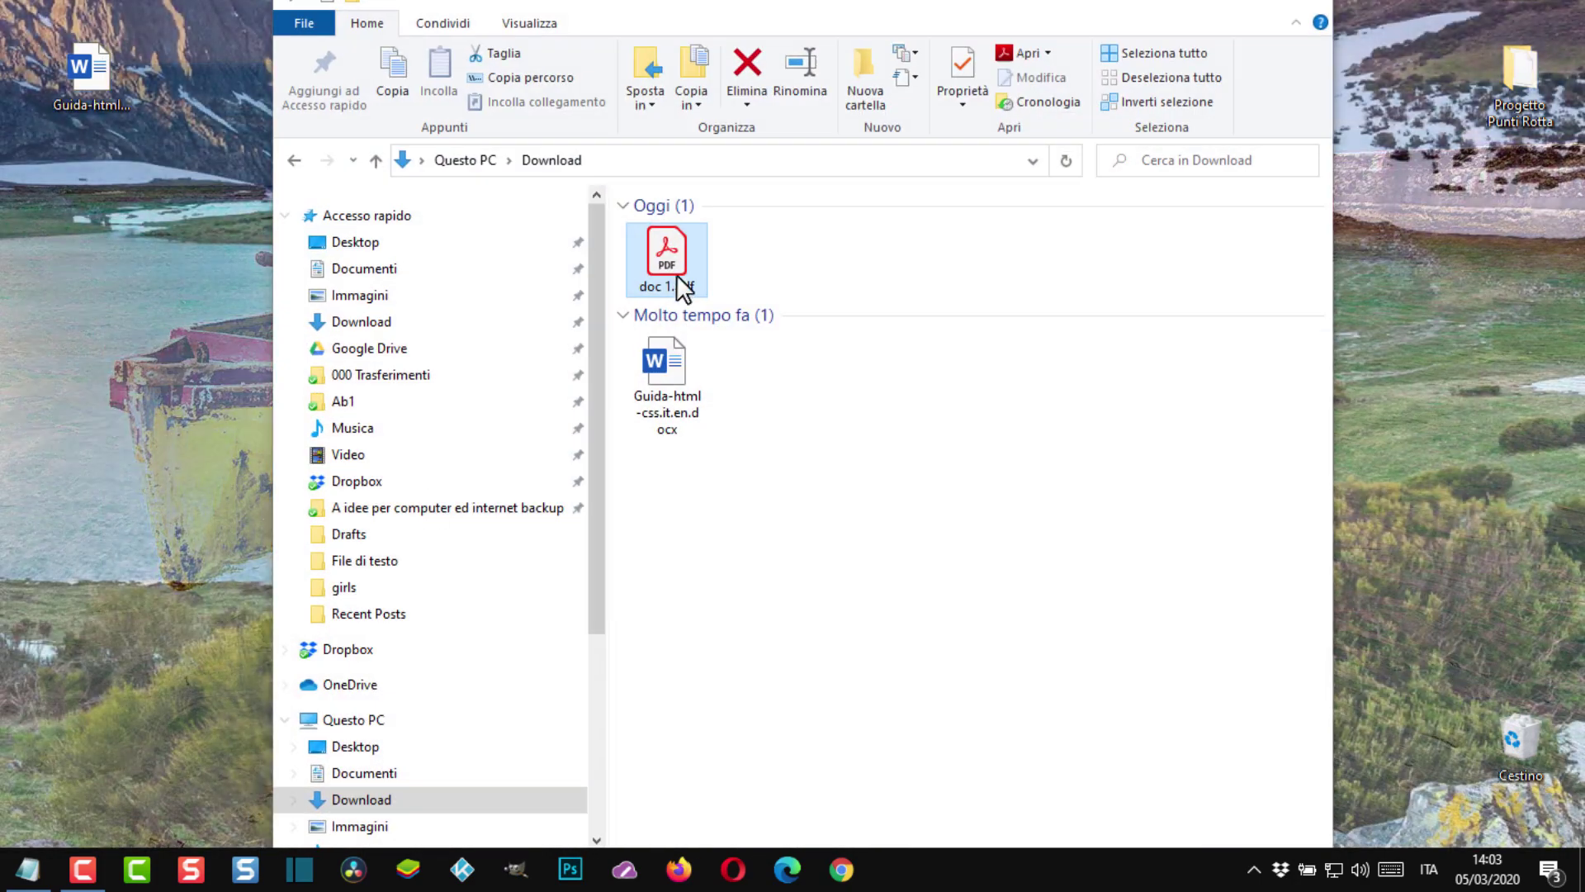
click(666, 369)
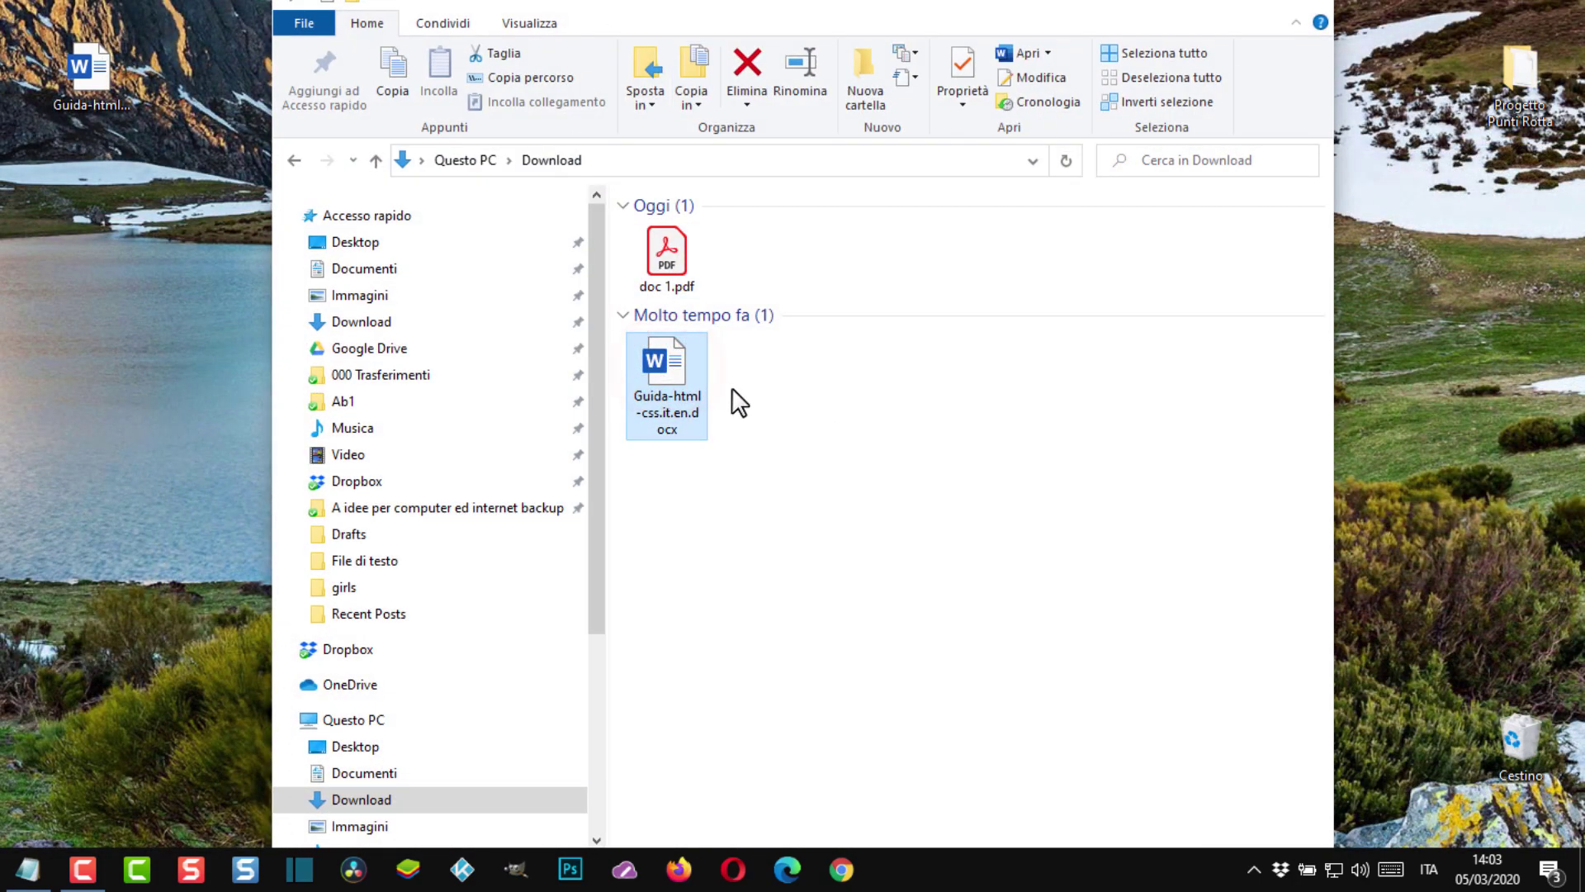
right_click(692, 374)
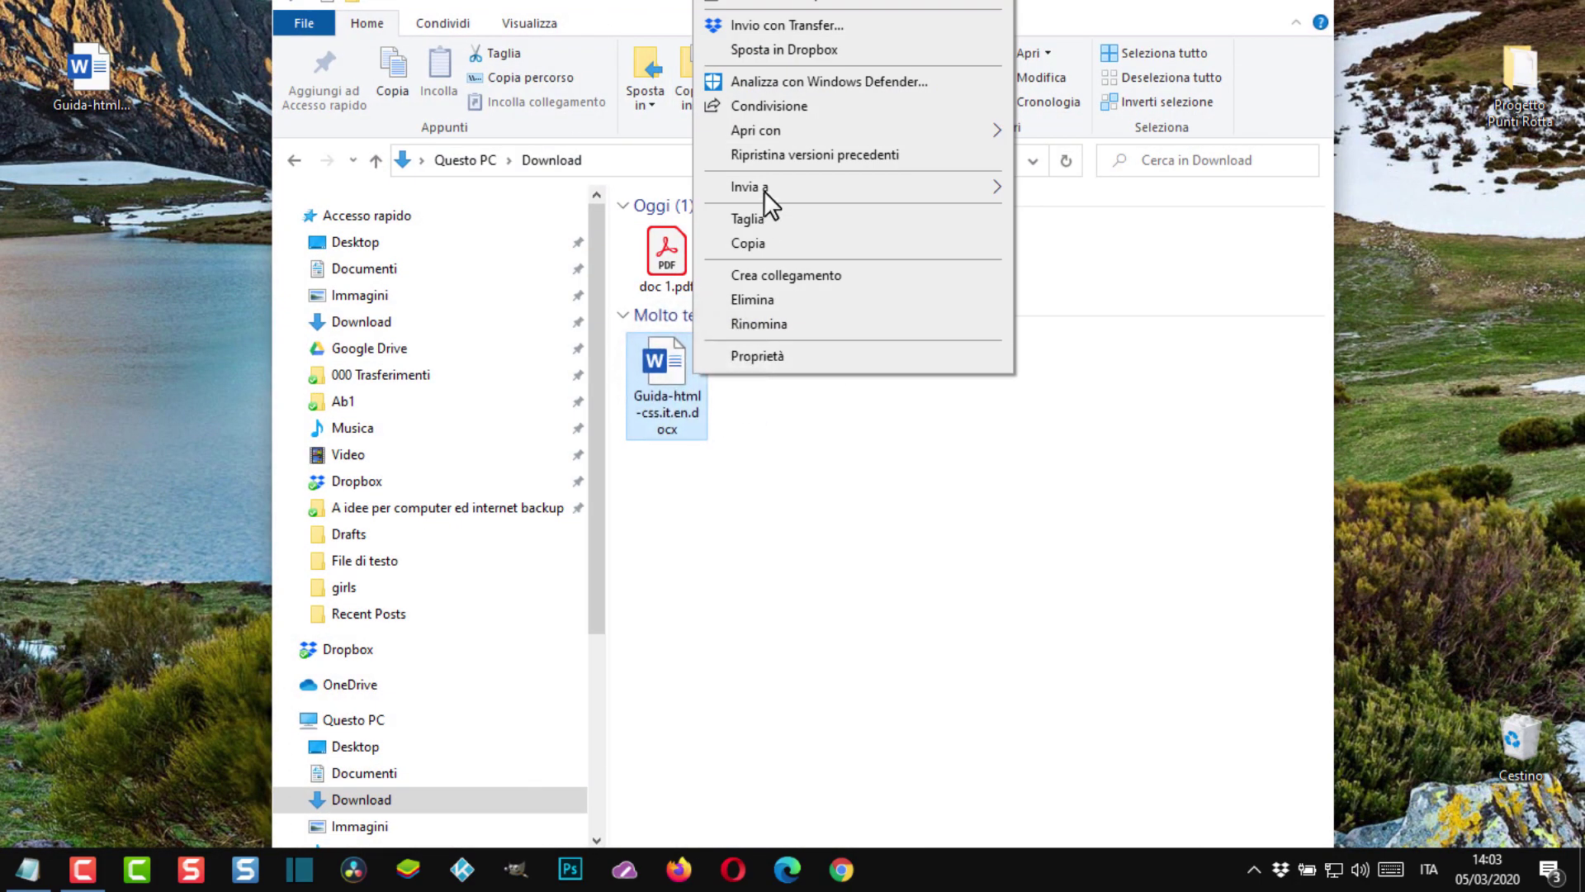
mouse_move(764, 190)
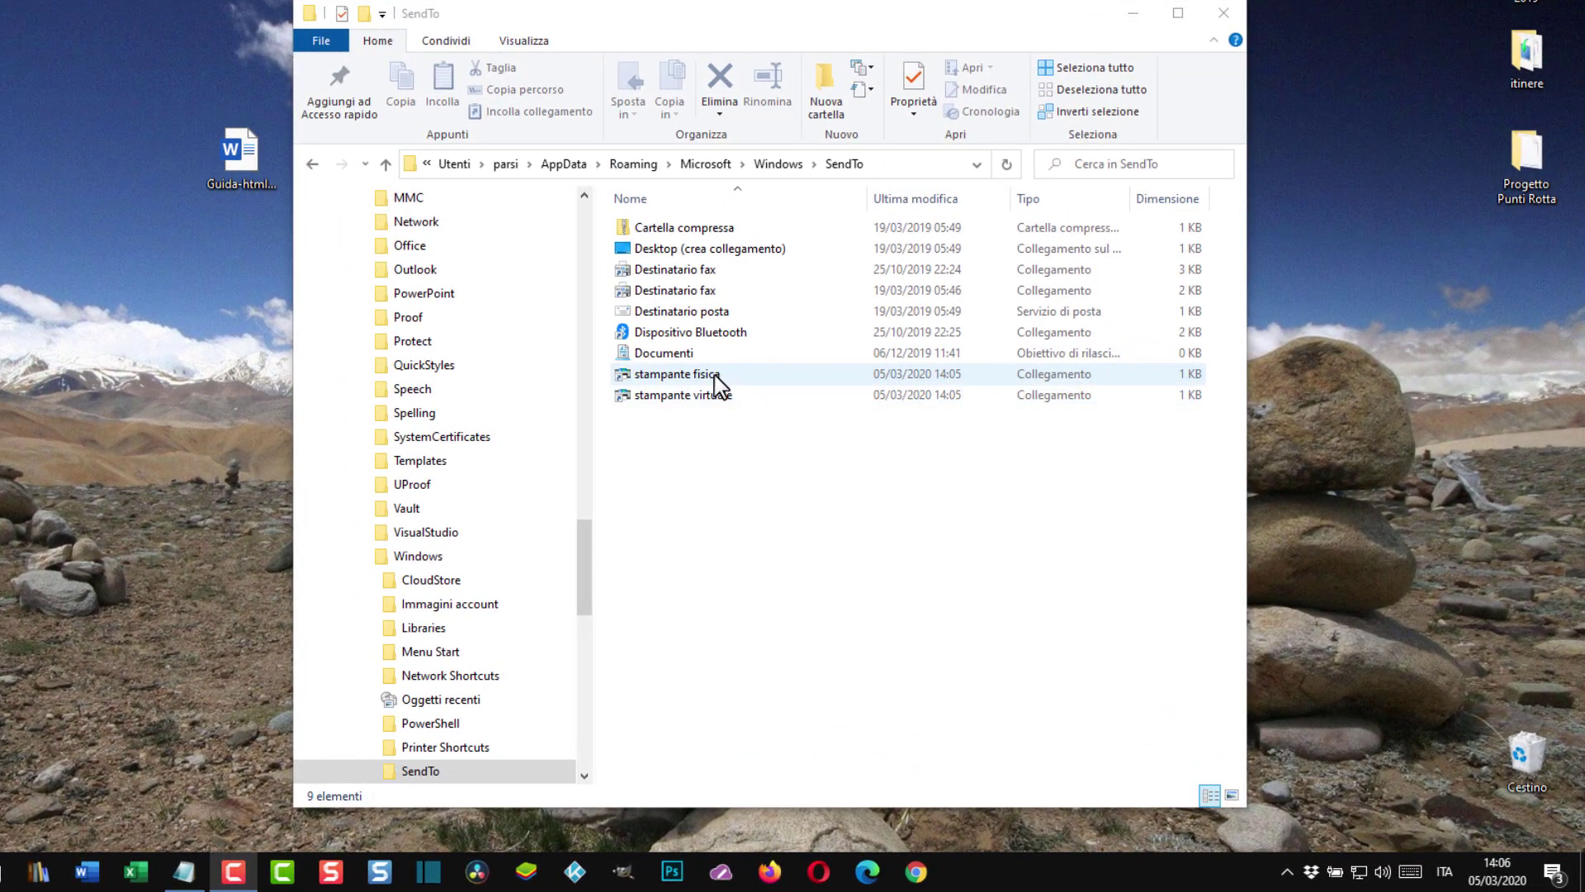
Delete the stampante fisica and stampante virtuale shortcuts from the SendTo folder and close the folder window
click(716, 378)
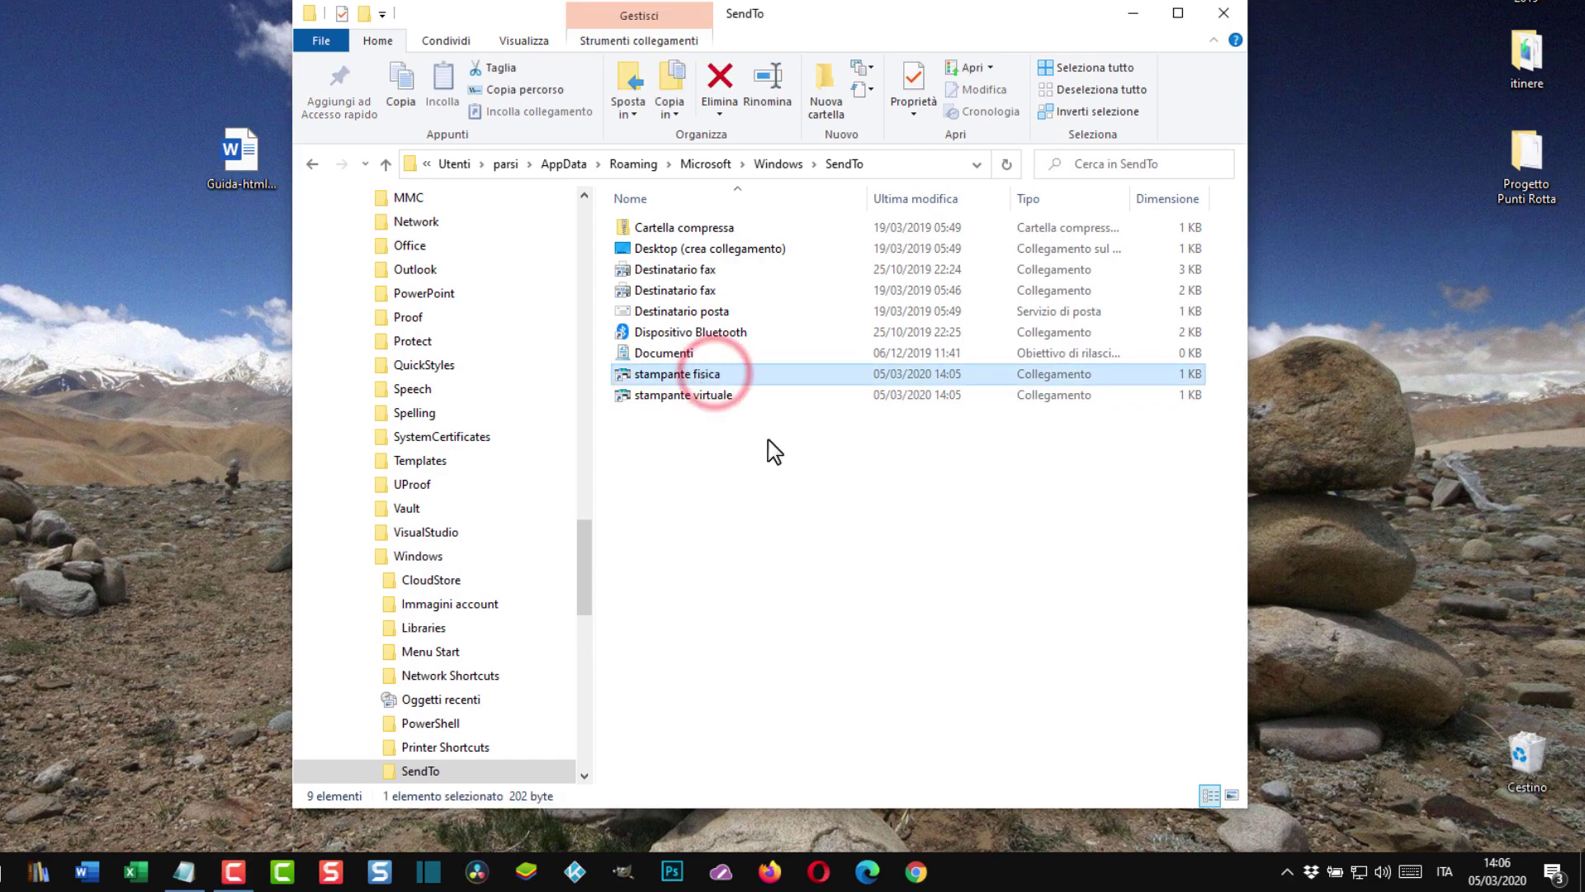
right_click(746, 378)
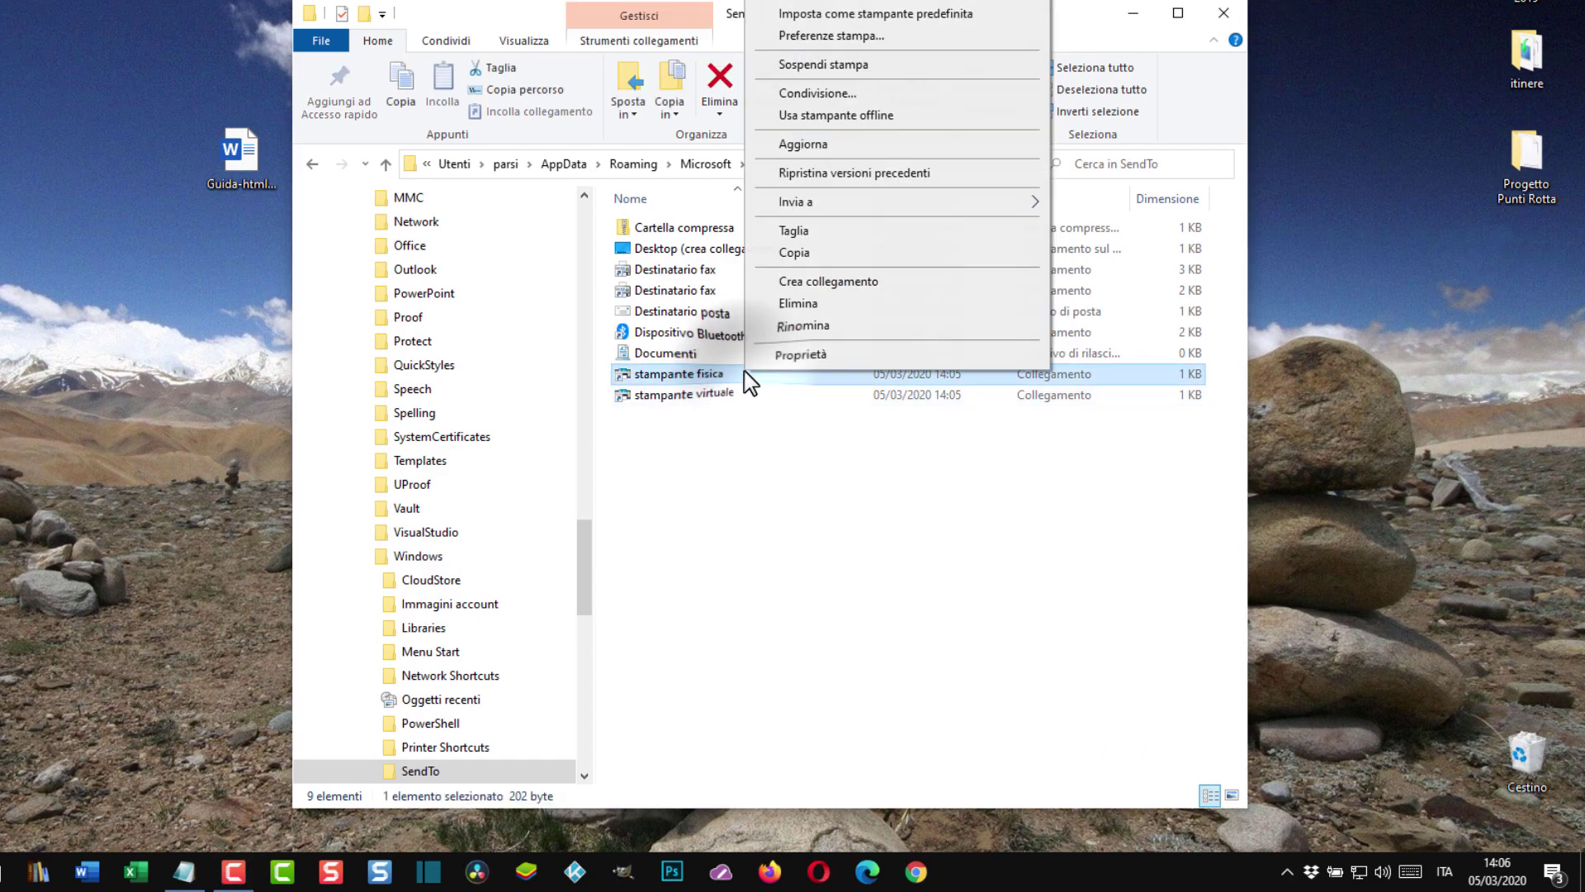
click(799, 305)
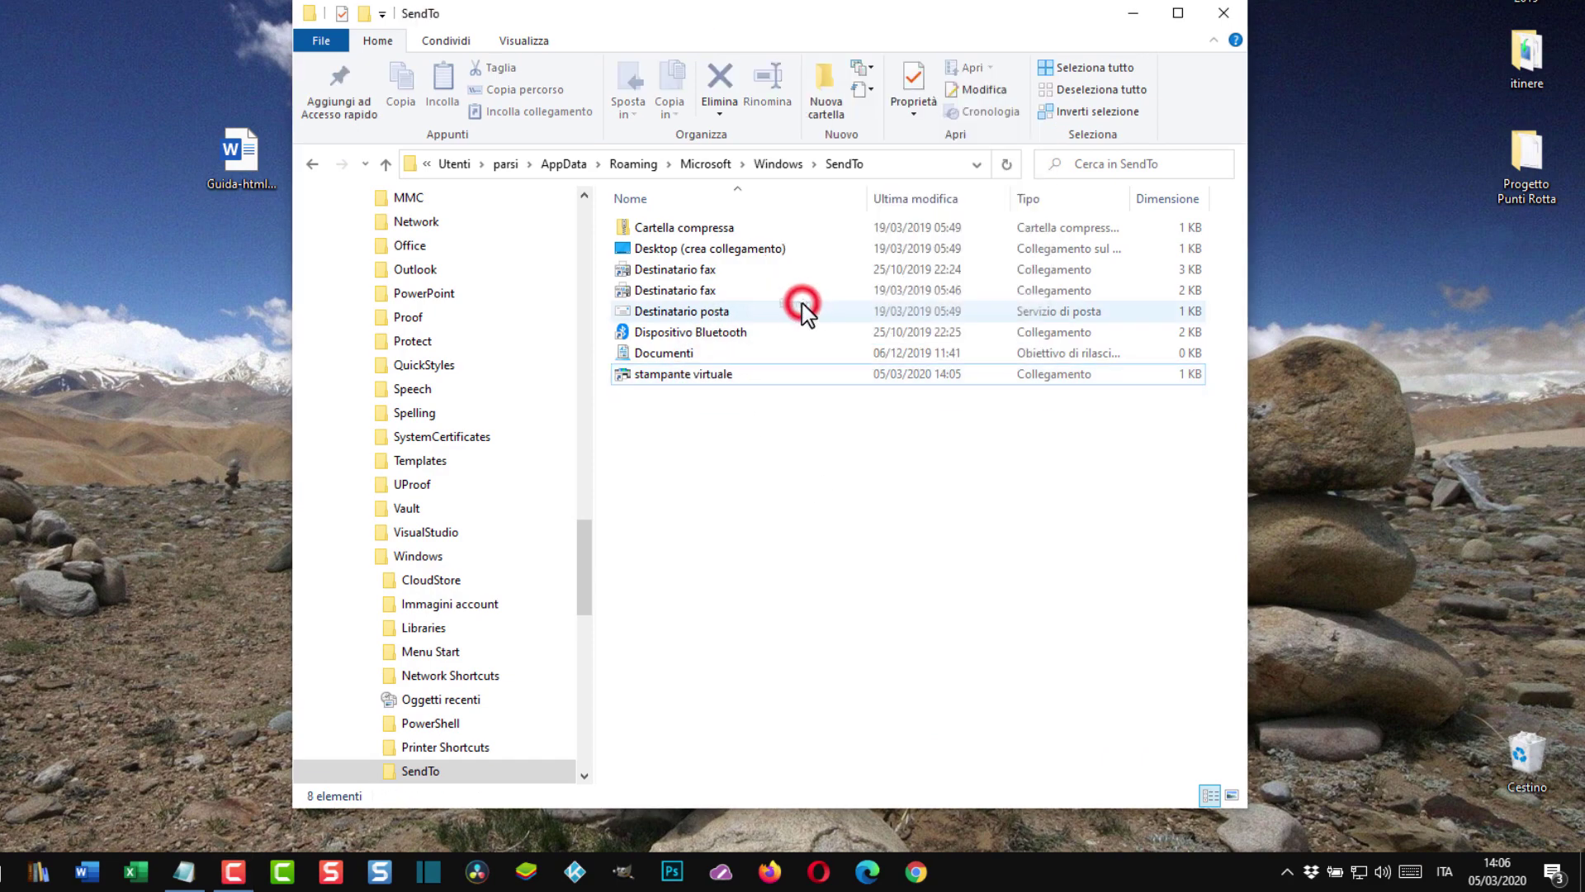
click(727, 380)
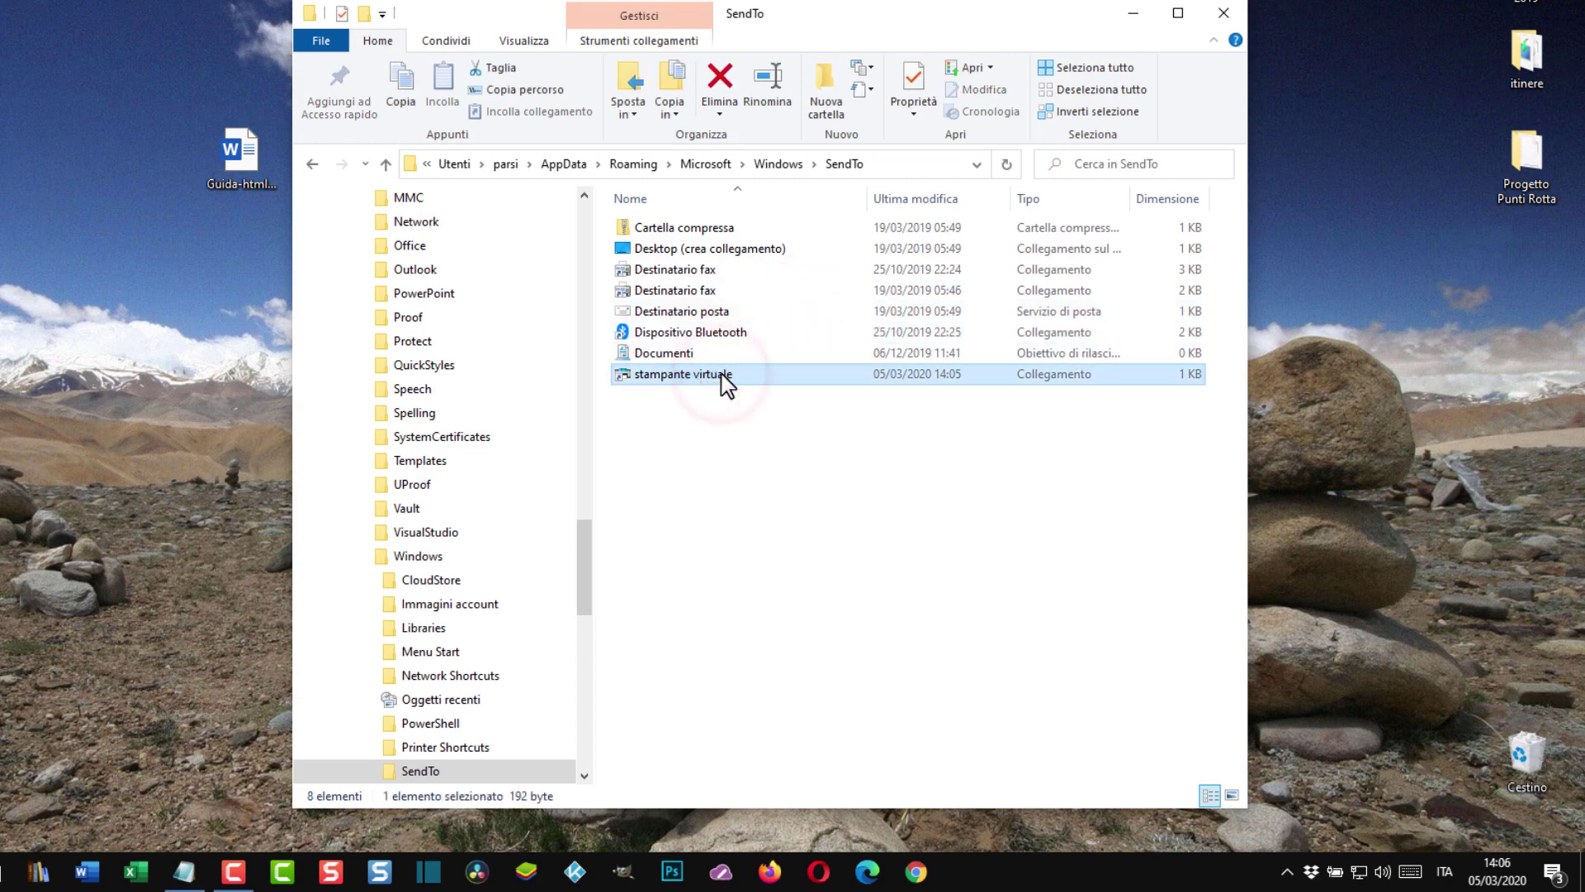
right_click(727, 380)
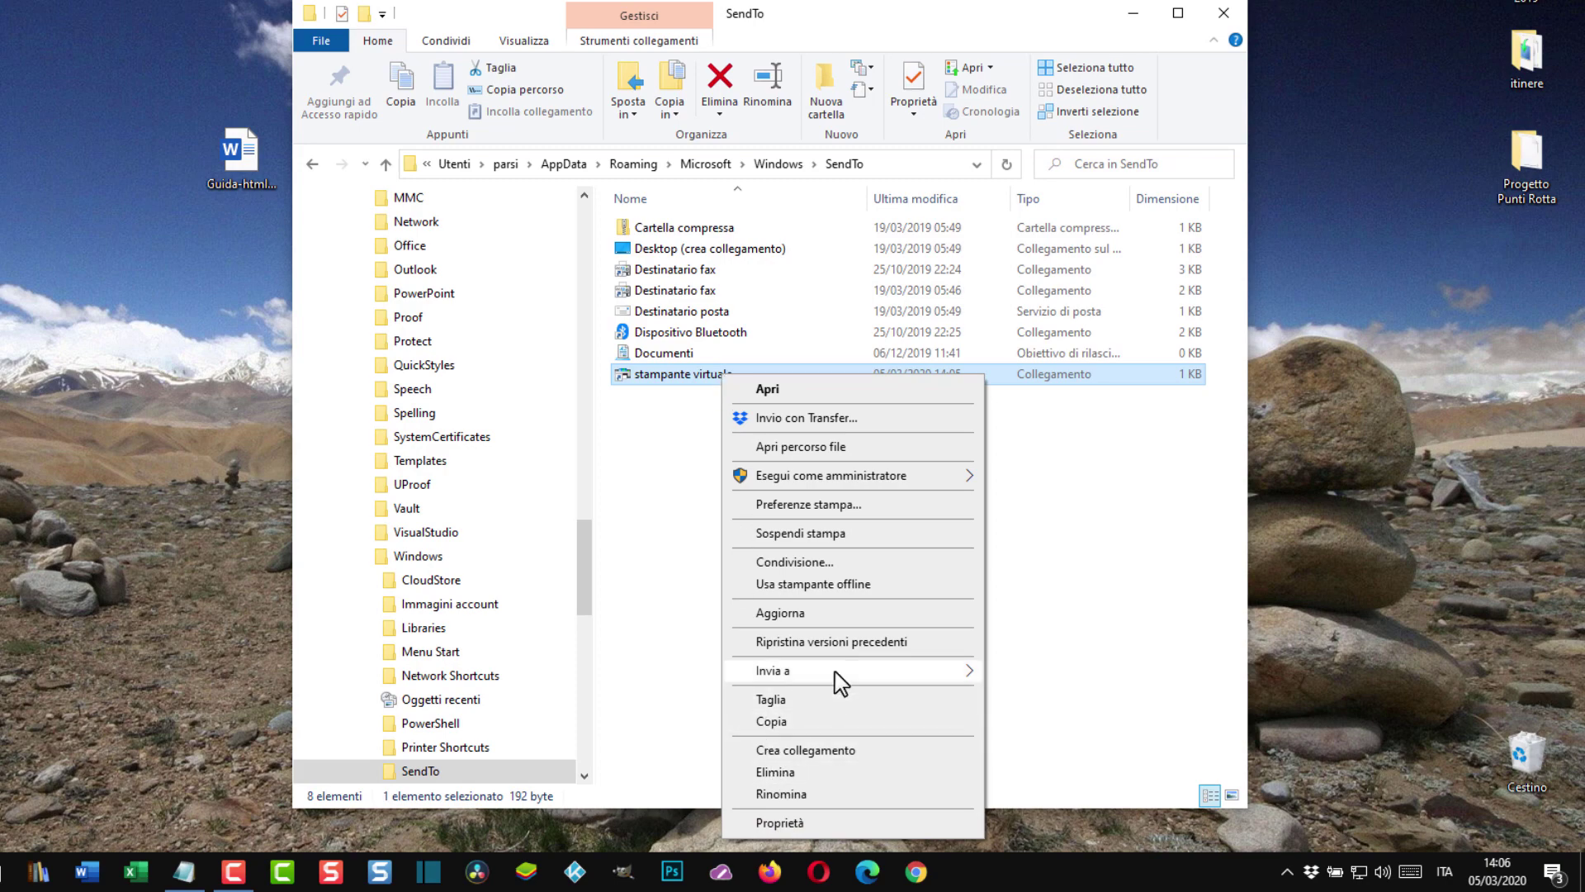
click(774, 772)
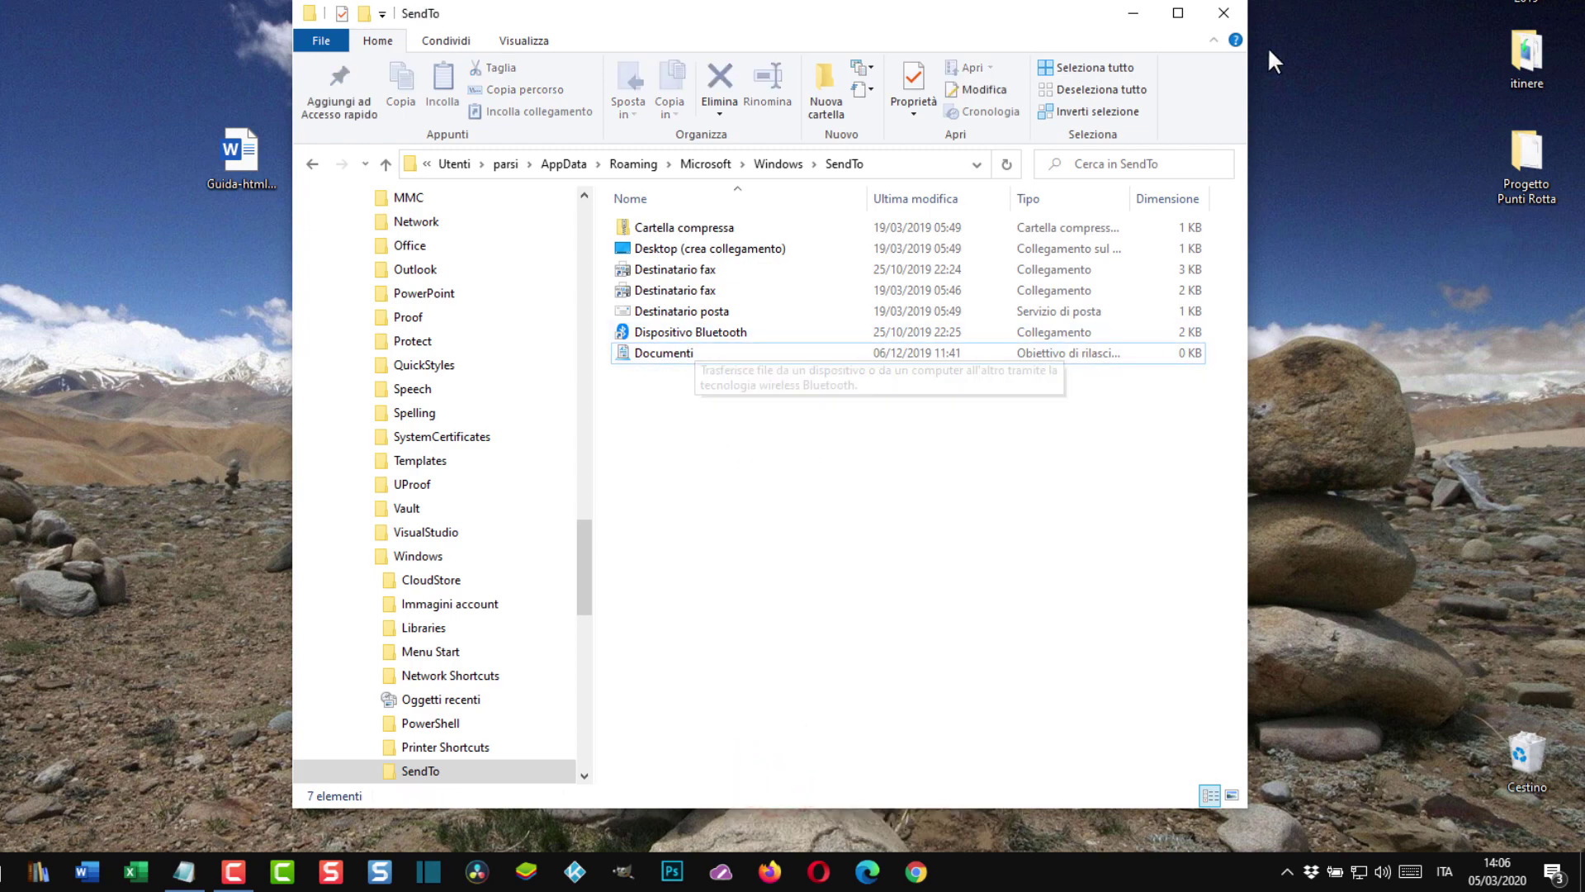
click(1224, 13)
Check the Send to destinations for the Guida-html Word document on the desktop, and dismiss the list
click(239, 153)
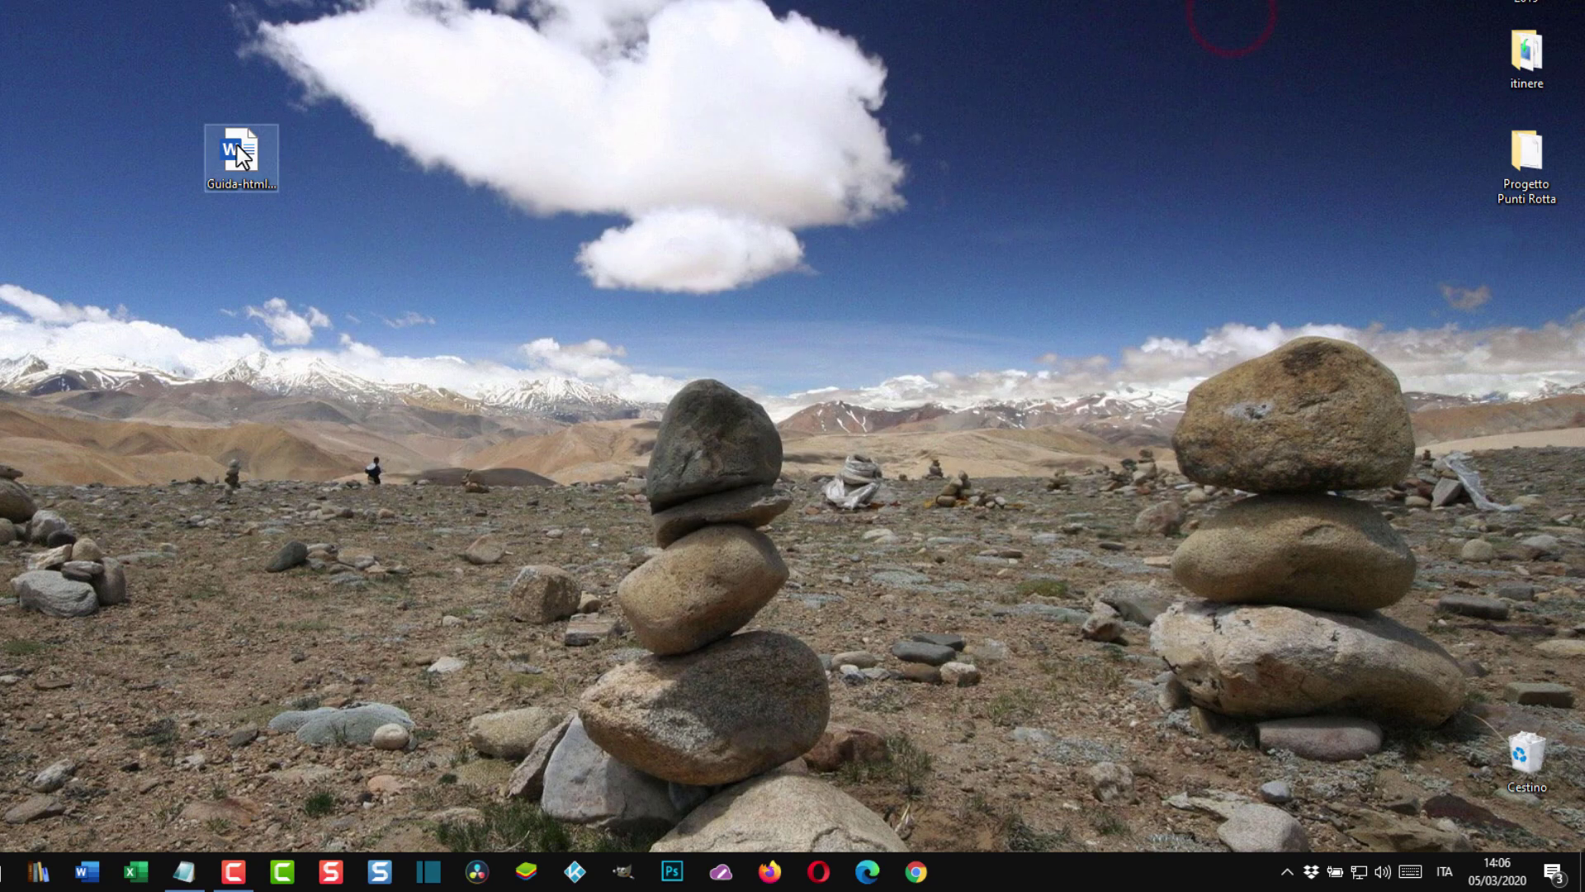
right_click(239, 153)
mouse_move(355, 469)
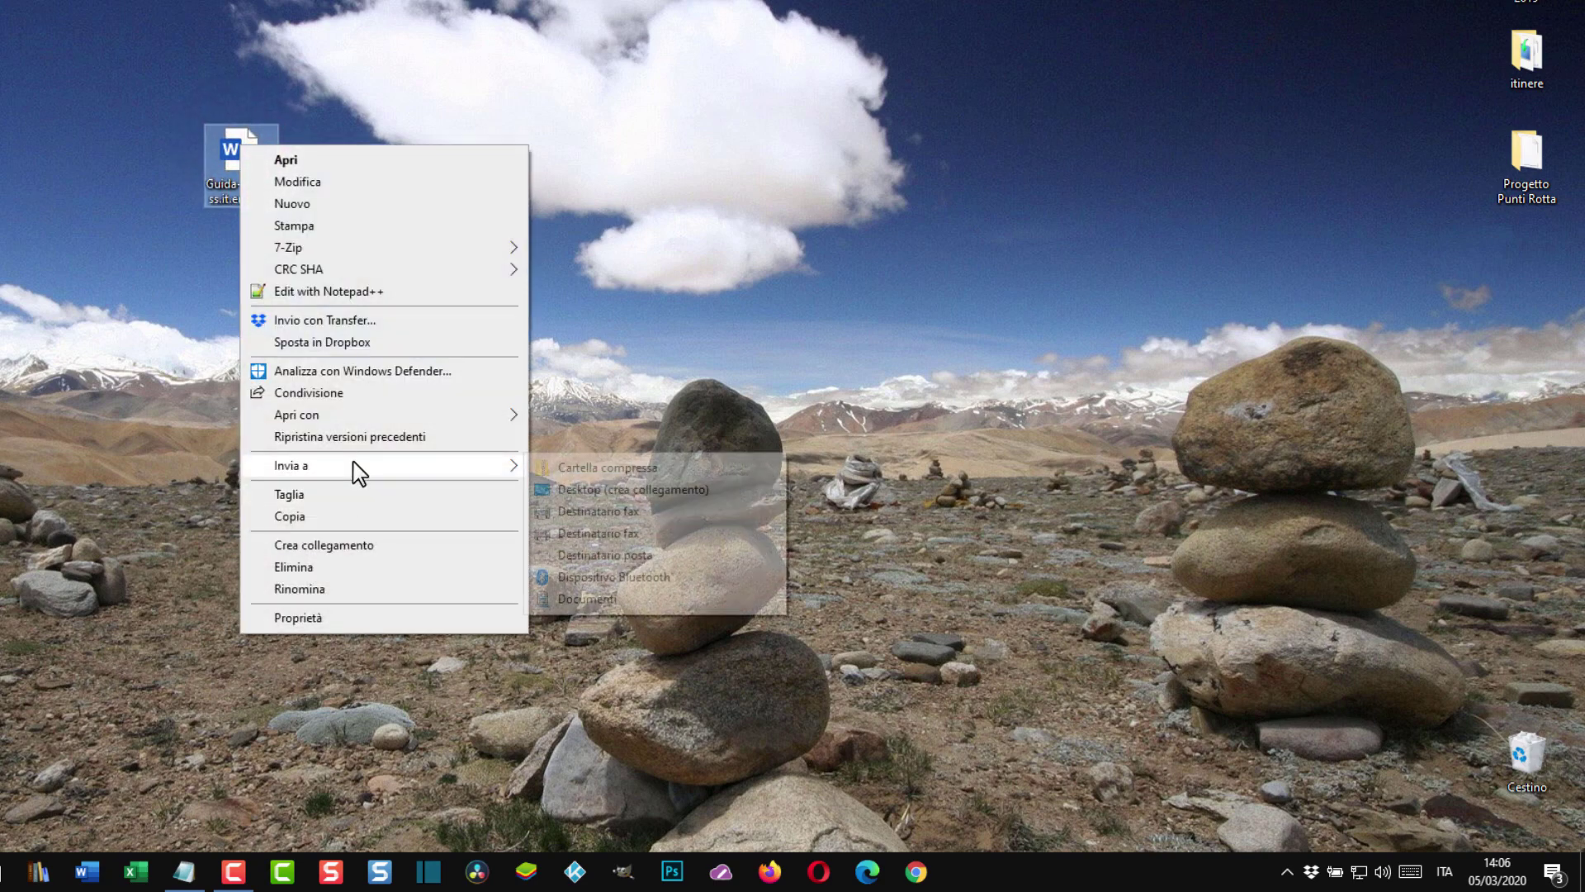
click(756, 282)
click(758, 279)
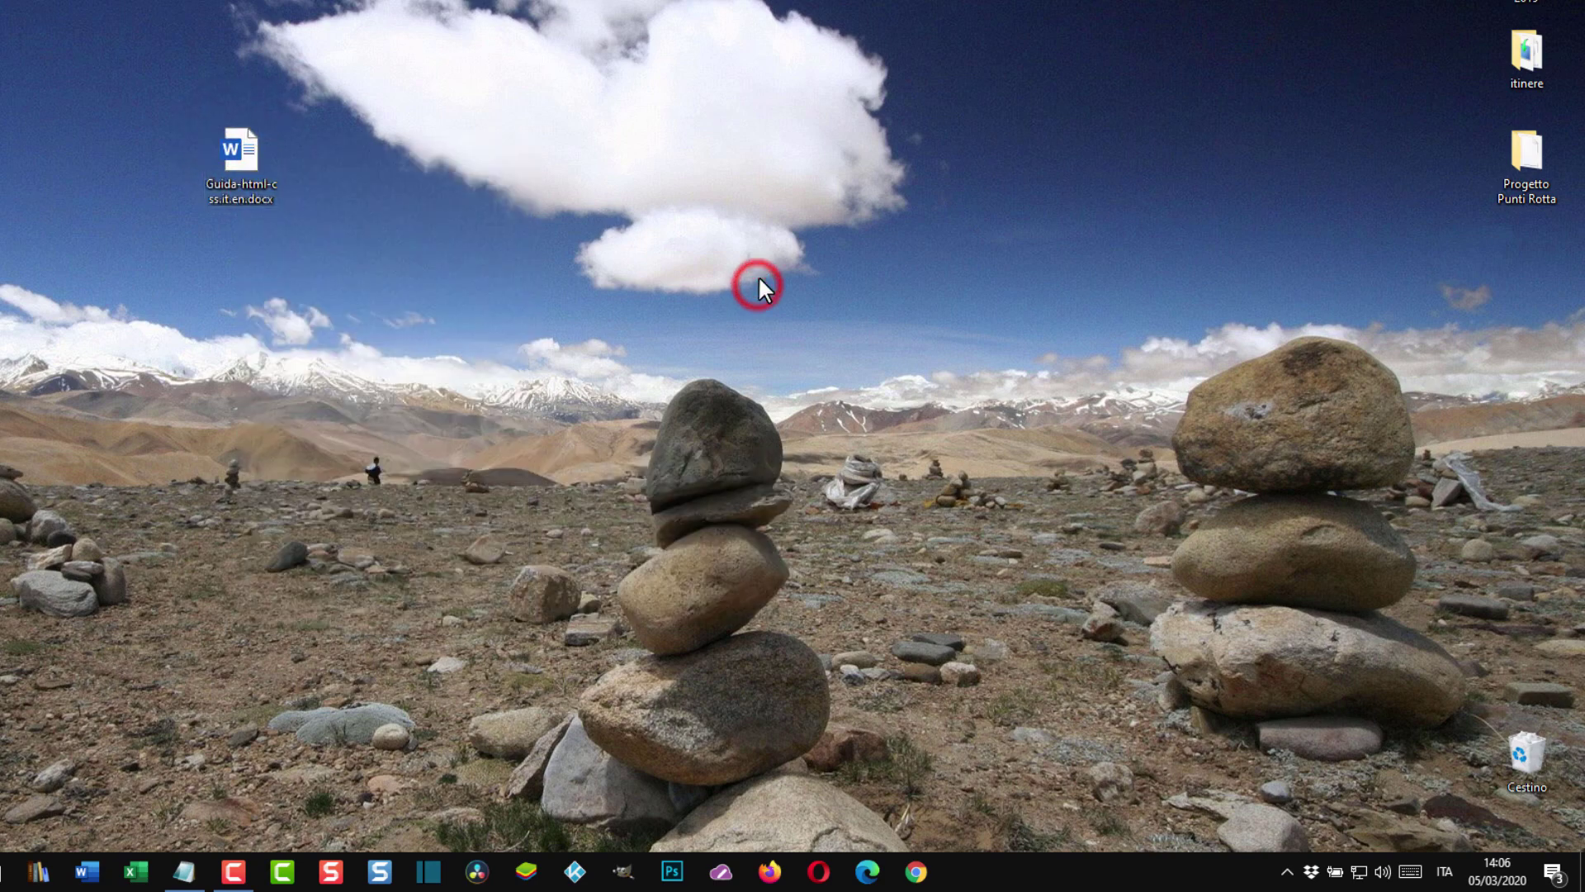